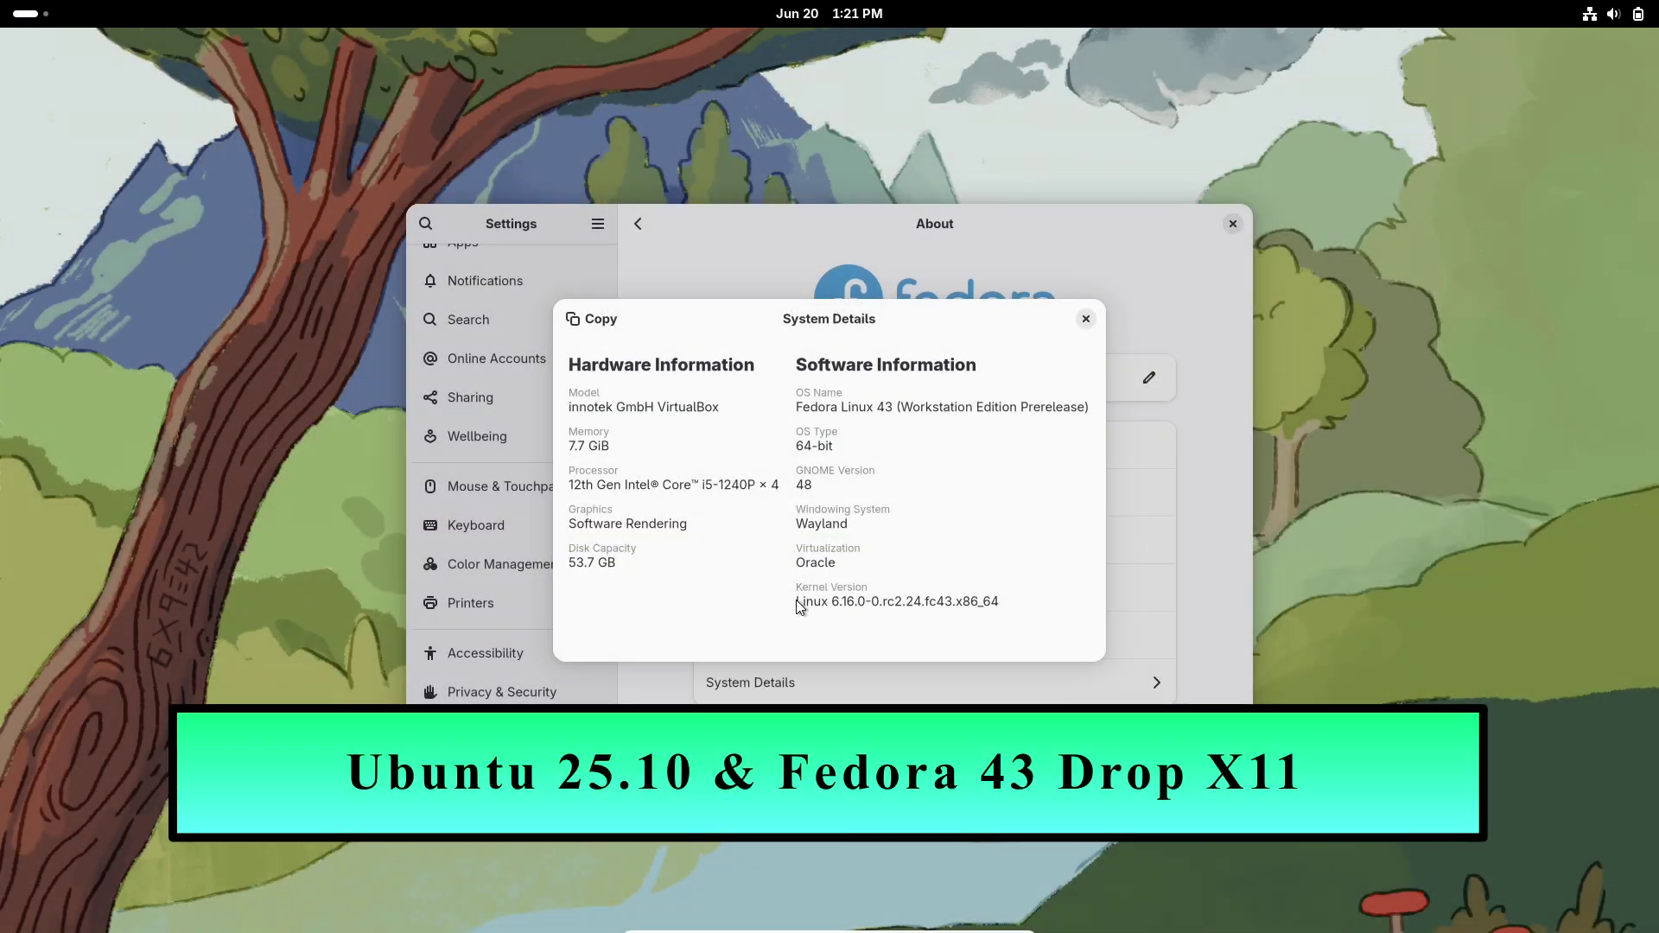
Close the Fedora System Details dialog and the Settings window, then open the Activities overview
click(1077, 323)
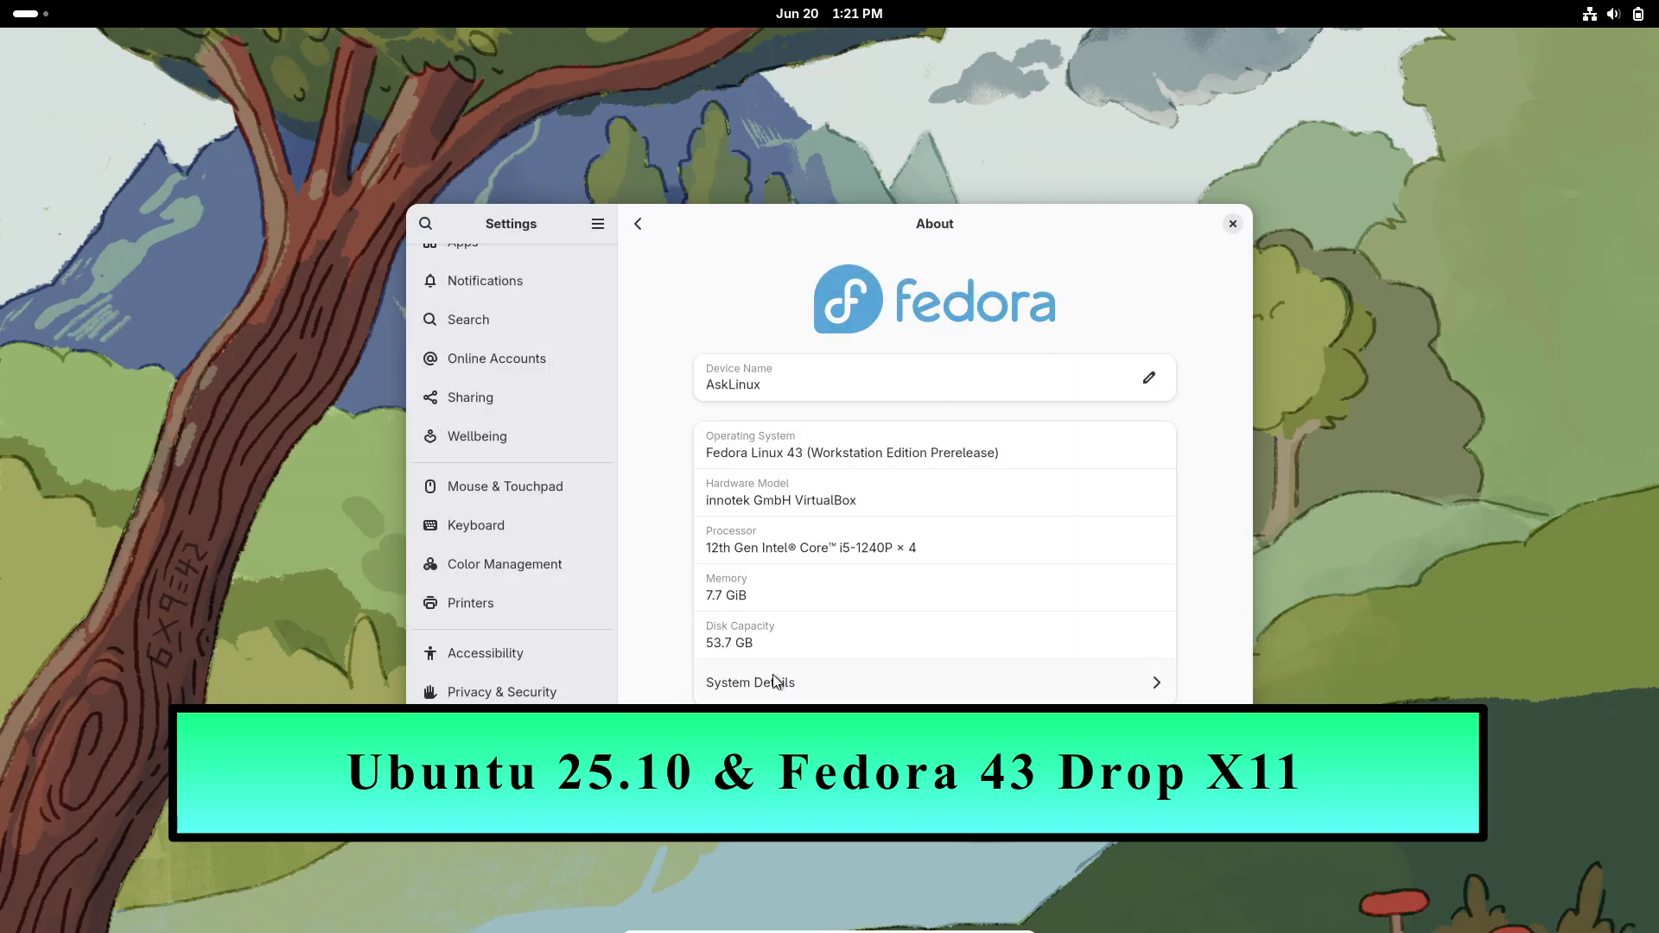
click(775, 681)
click(1086, 319)
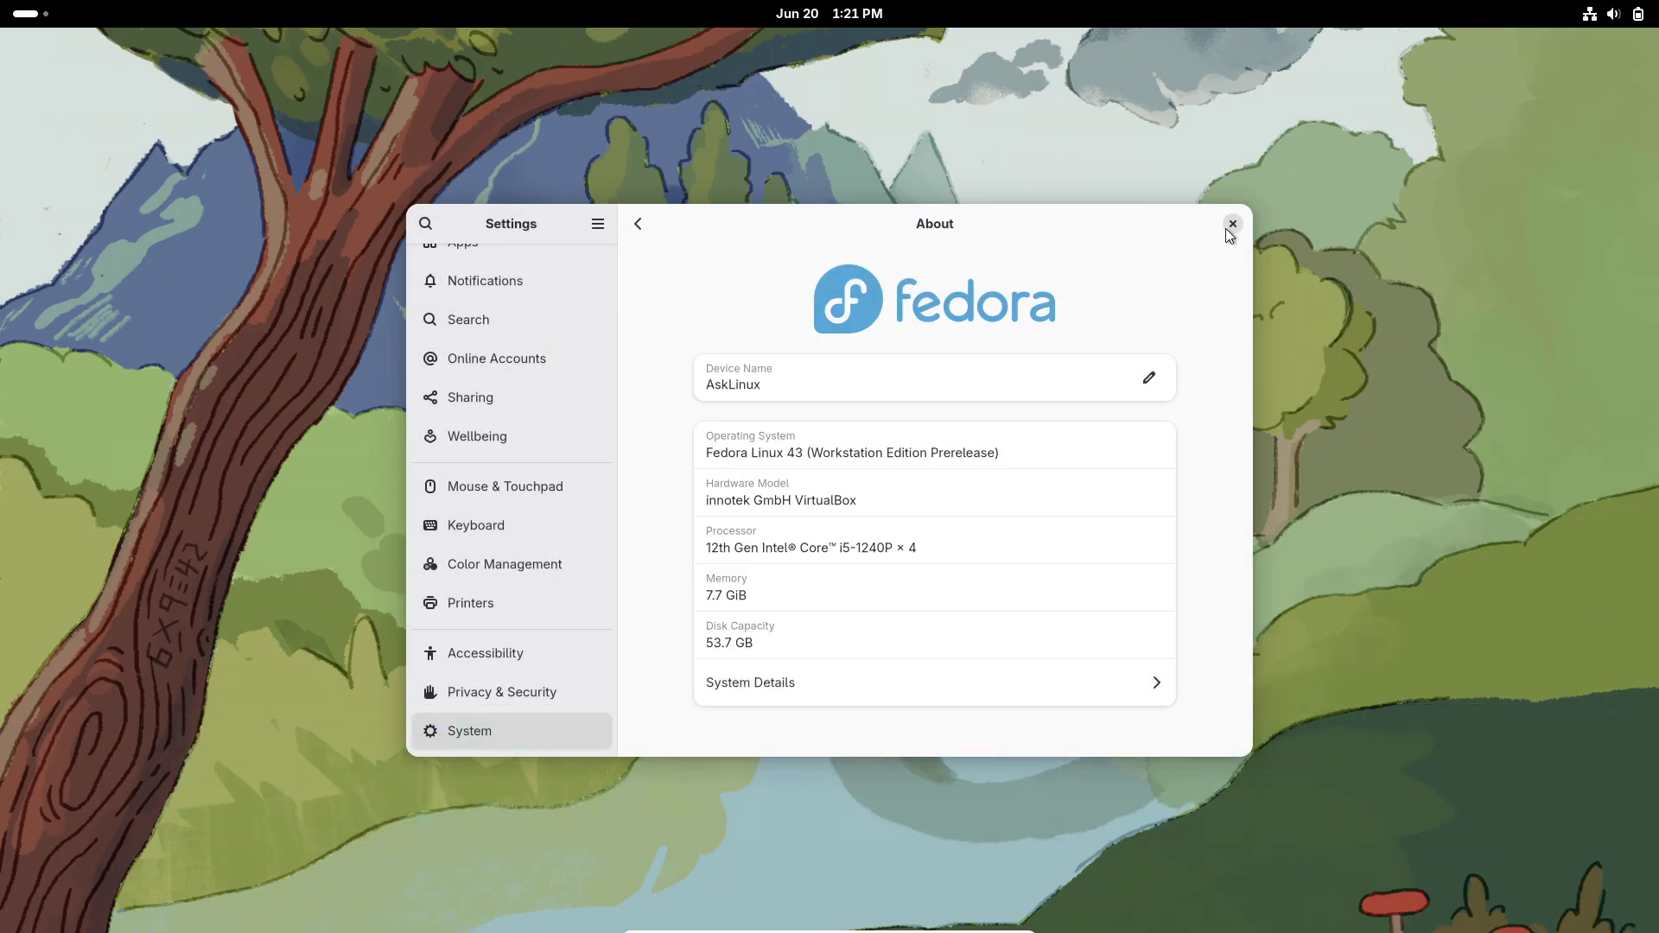
click(1234, 224)
Launch the Terminal app from the installed apps grid
click(33, 21)
click(967, 878)
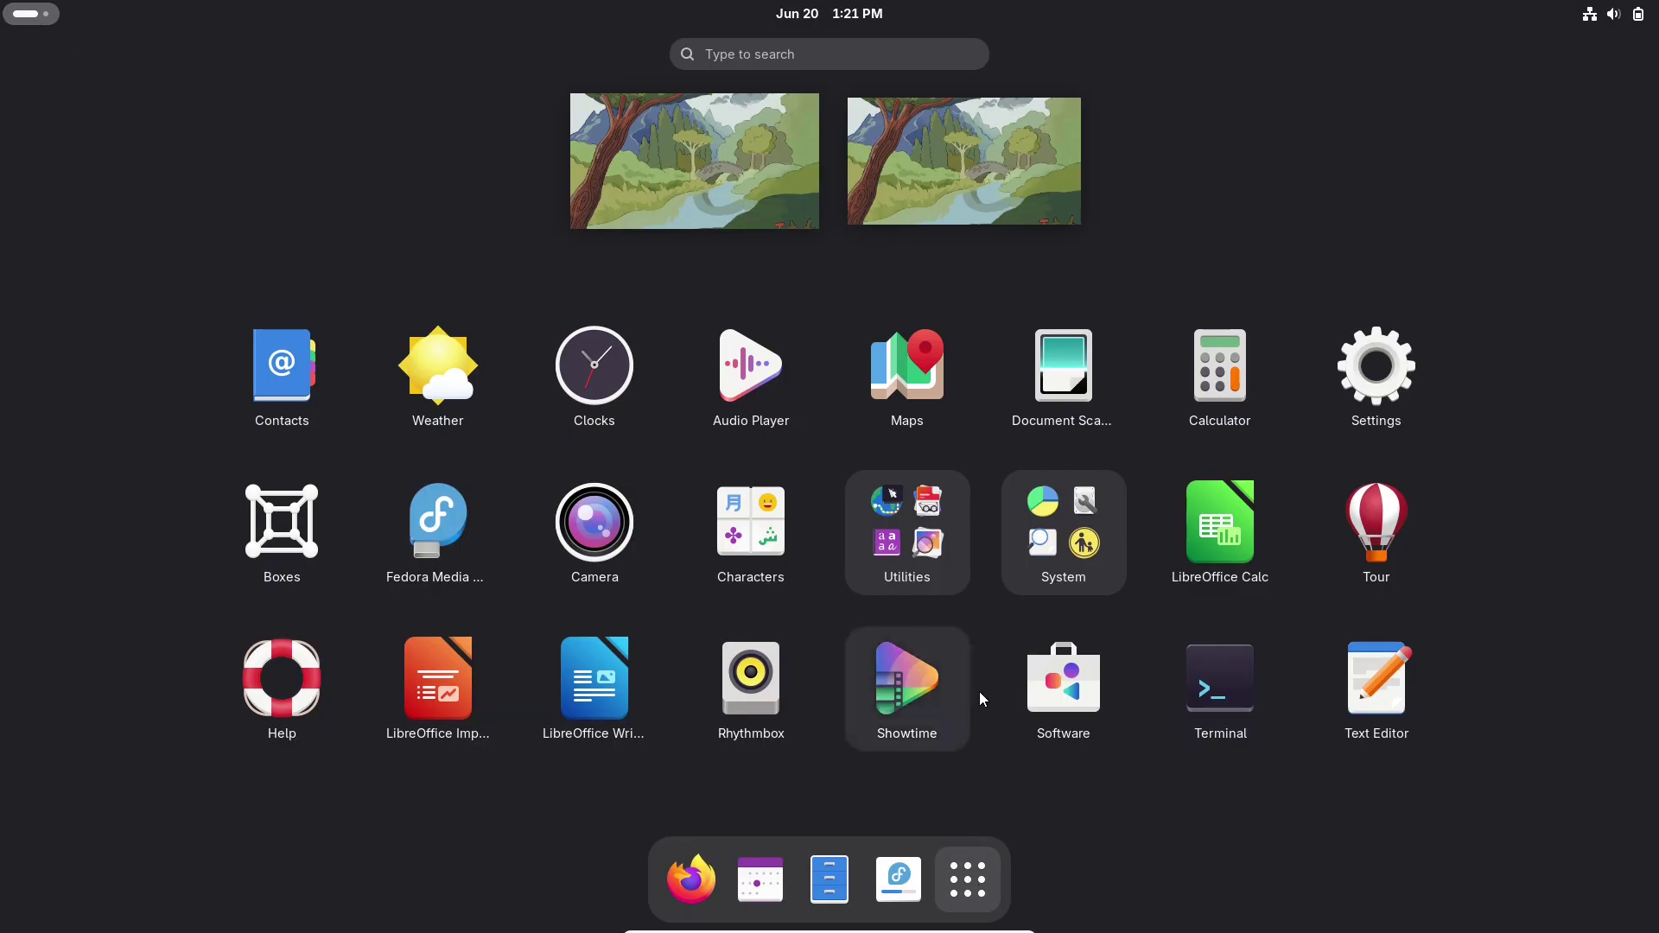
click(1214, 680)
triple_click(1178, 261)
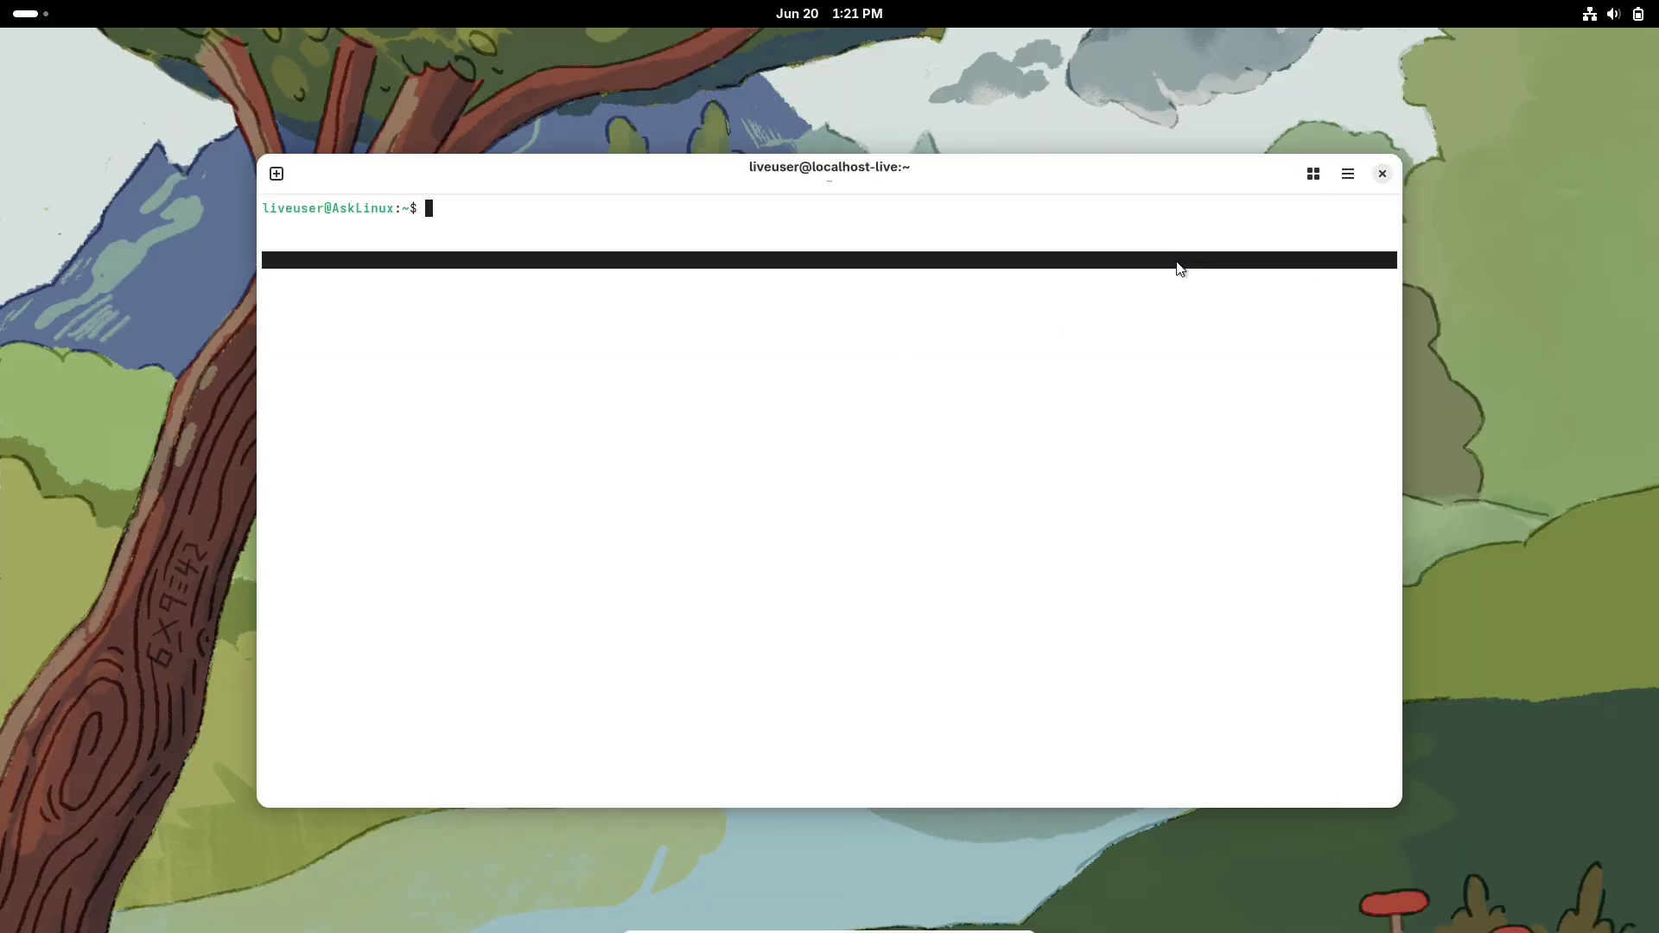
Zoom the terminal text to 144% and maximise the terminal window
click(1347, 174)
click(1423, 286)
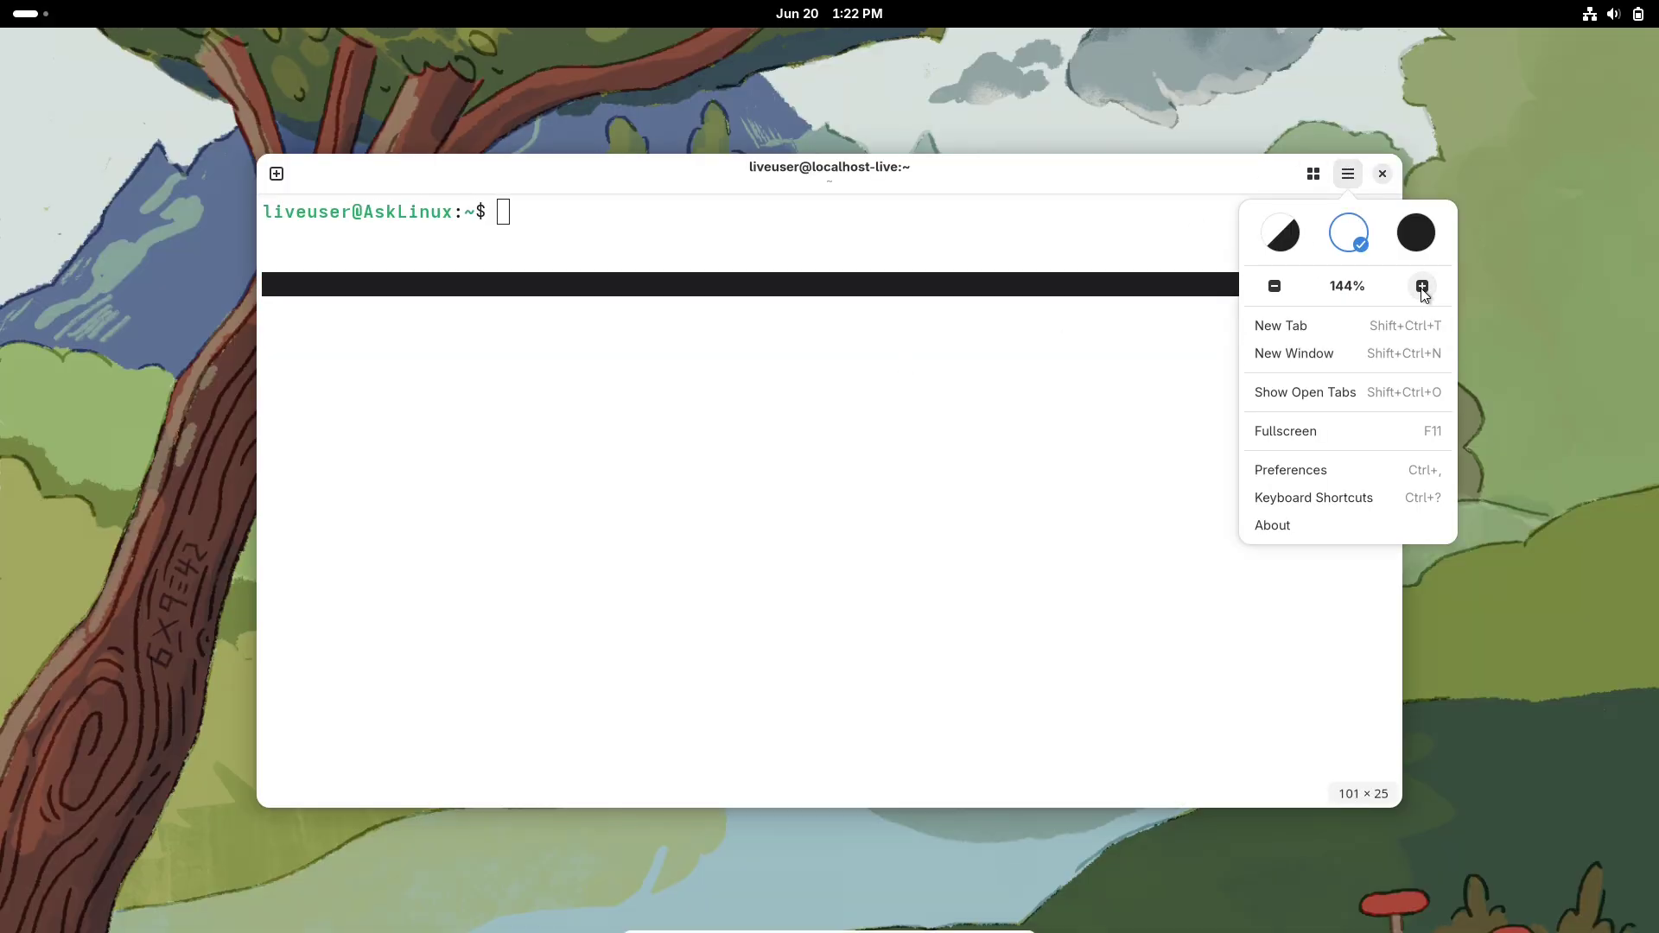
click(1423, 286)
click(1275, 286)
click(1179, 190)
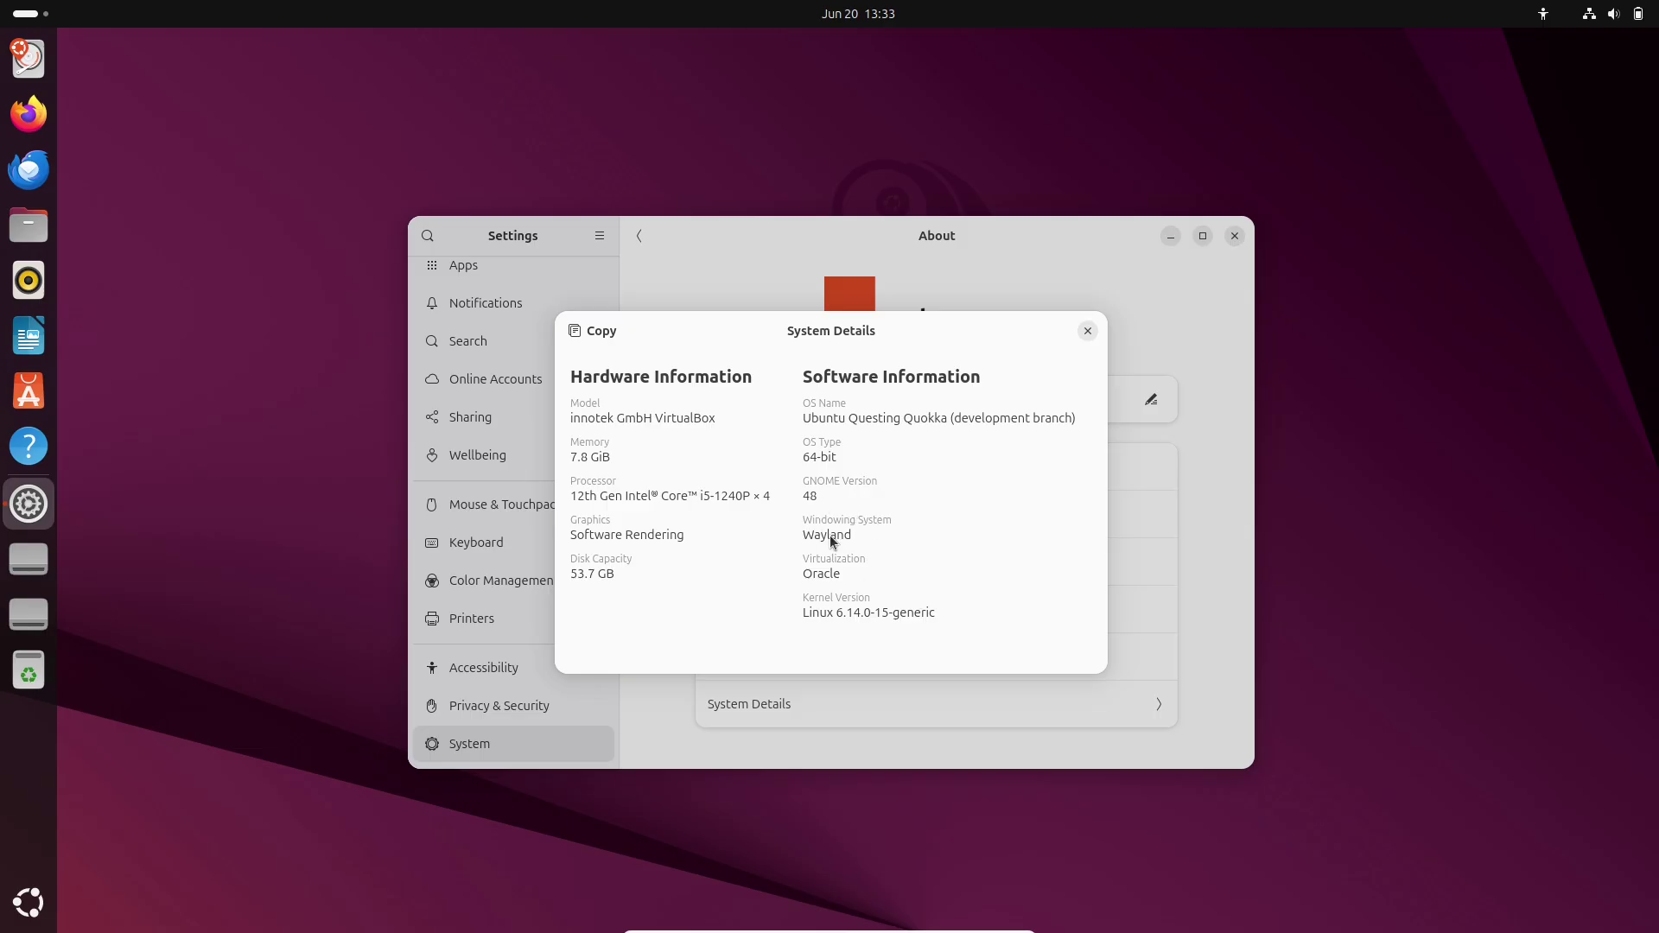
Close Ubuntu's System Details and Settings, then launch Terminal from page two of the app grid
click(1087, 331)
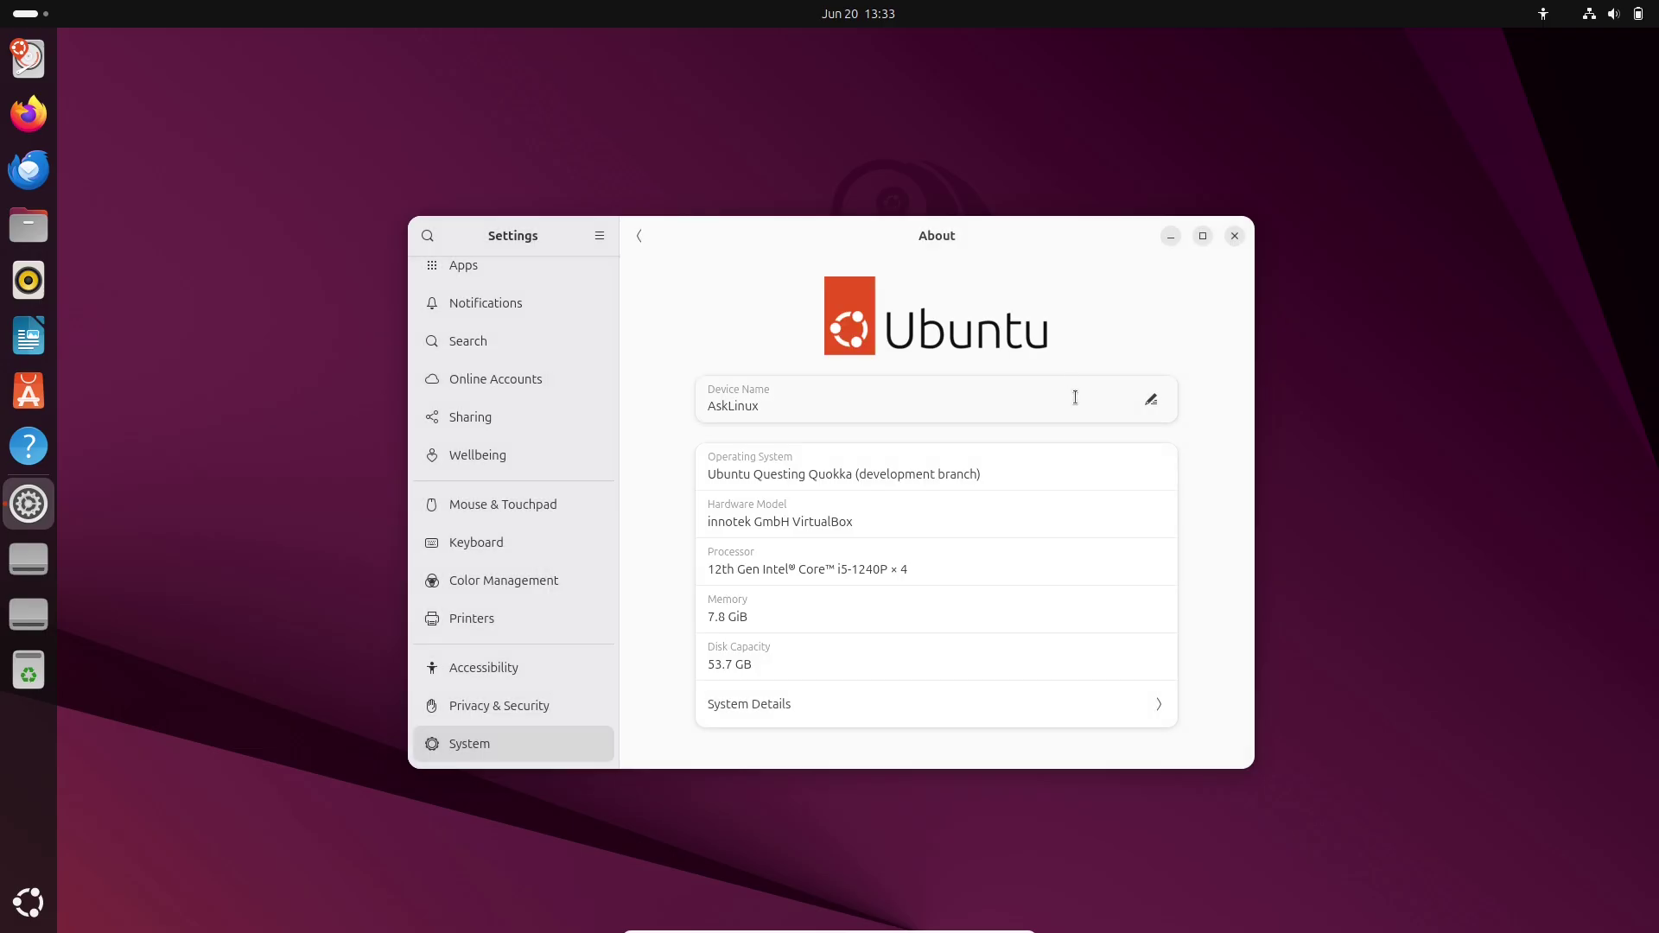
click(1235, 237)
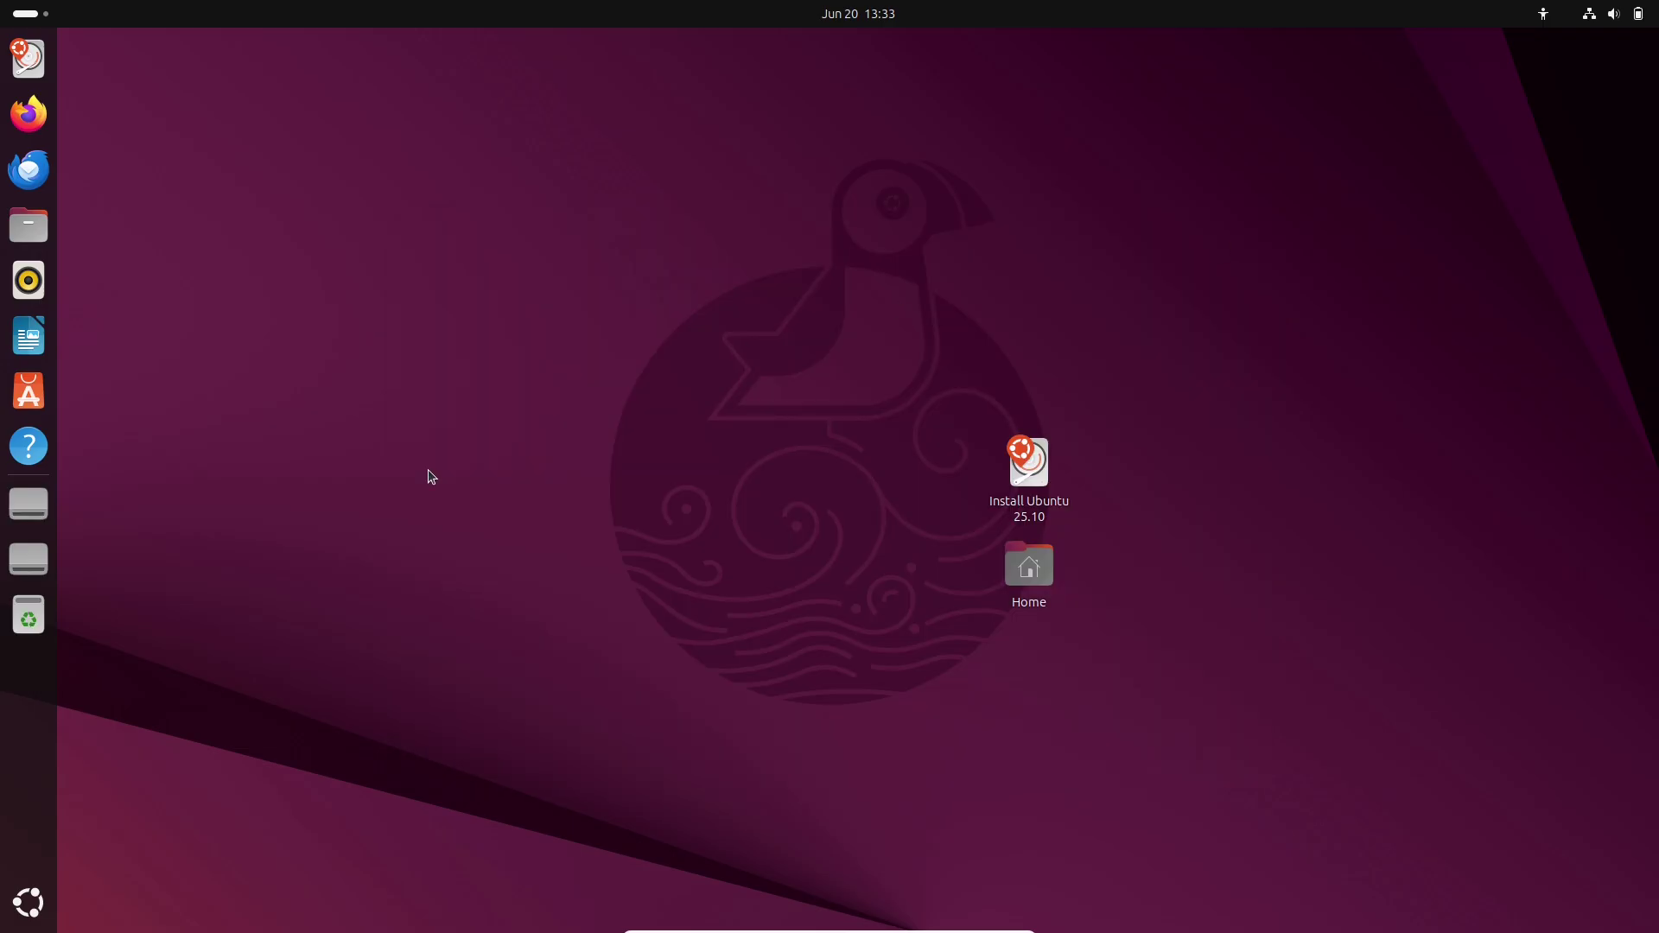
click(40, 881)
click(1551, 587)
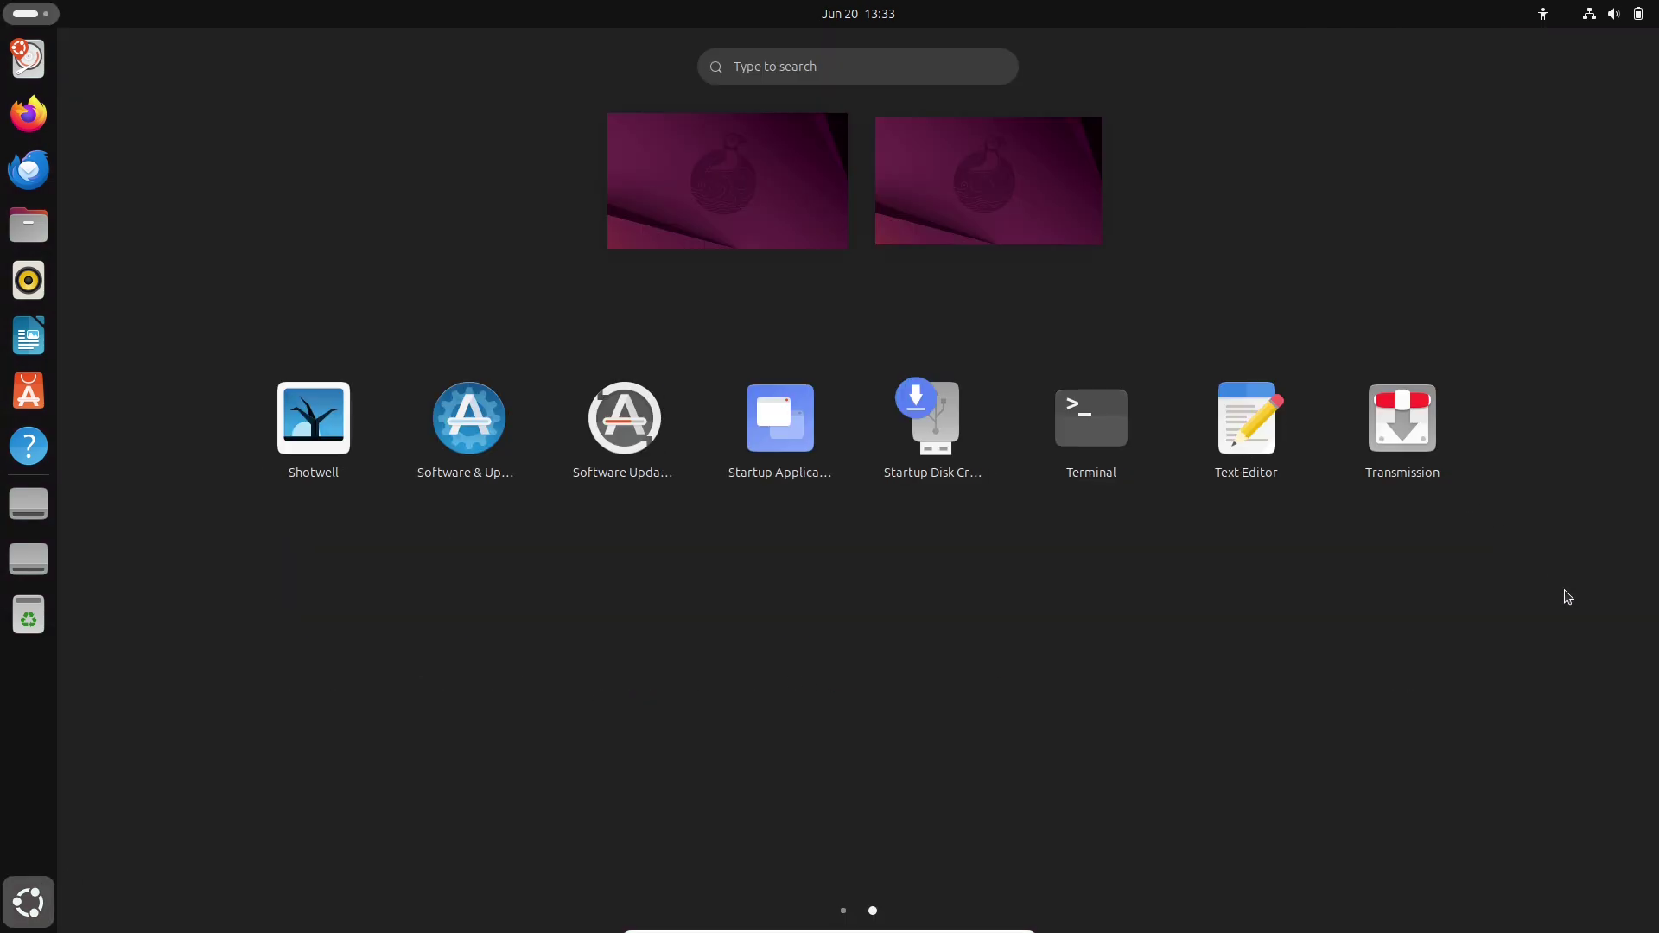
click(1092, 454)
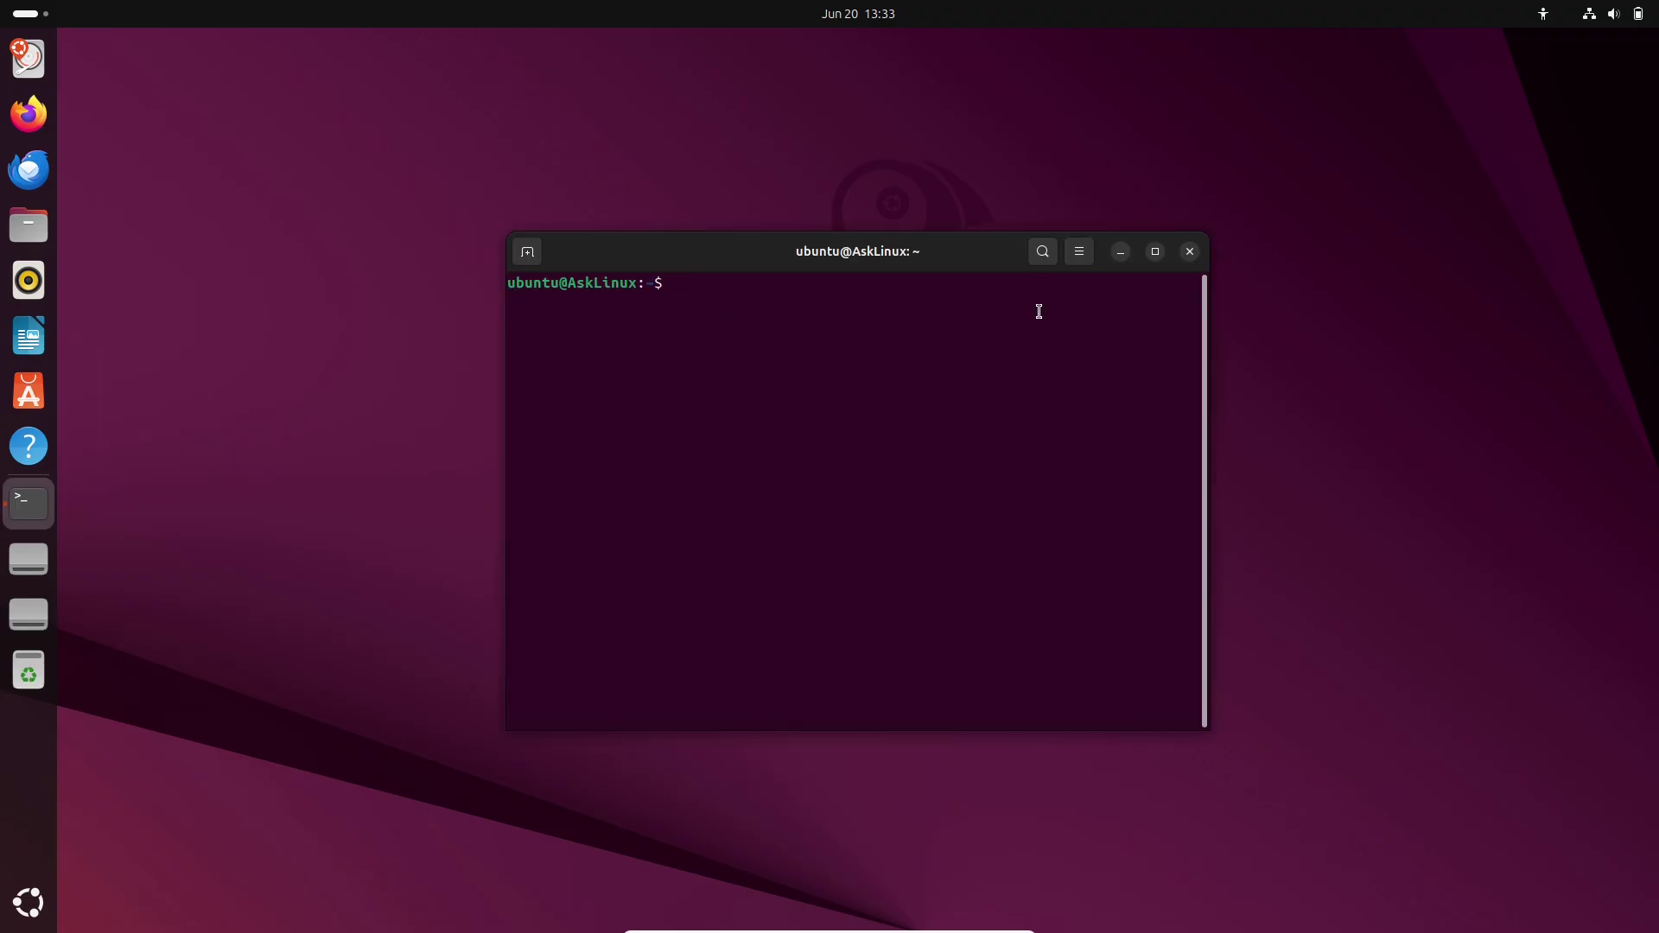
Maximise the terminal and untick 'Use colors from system theme' in the Unnamed profile's Colors
key(super+Up)
click(1529, 47)
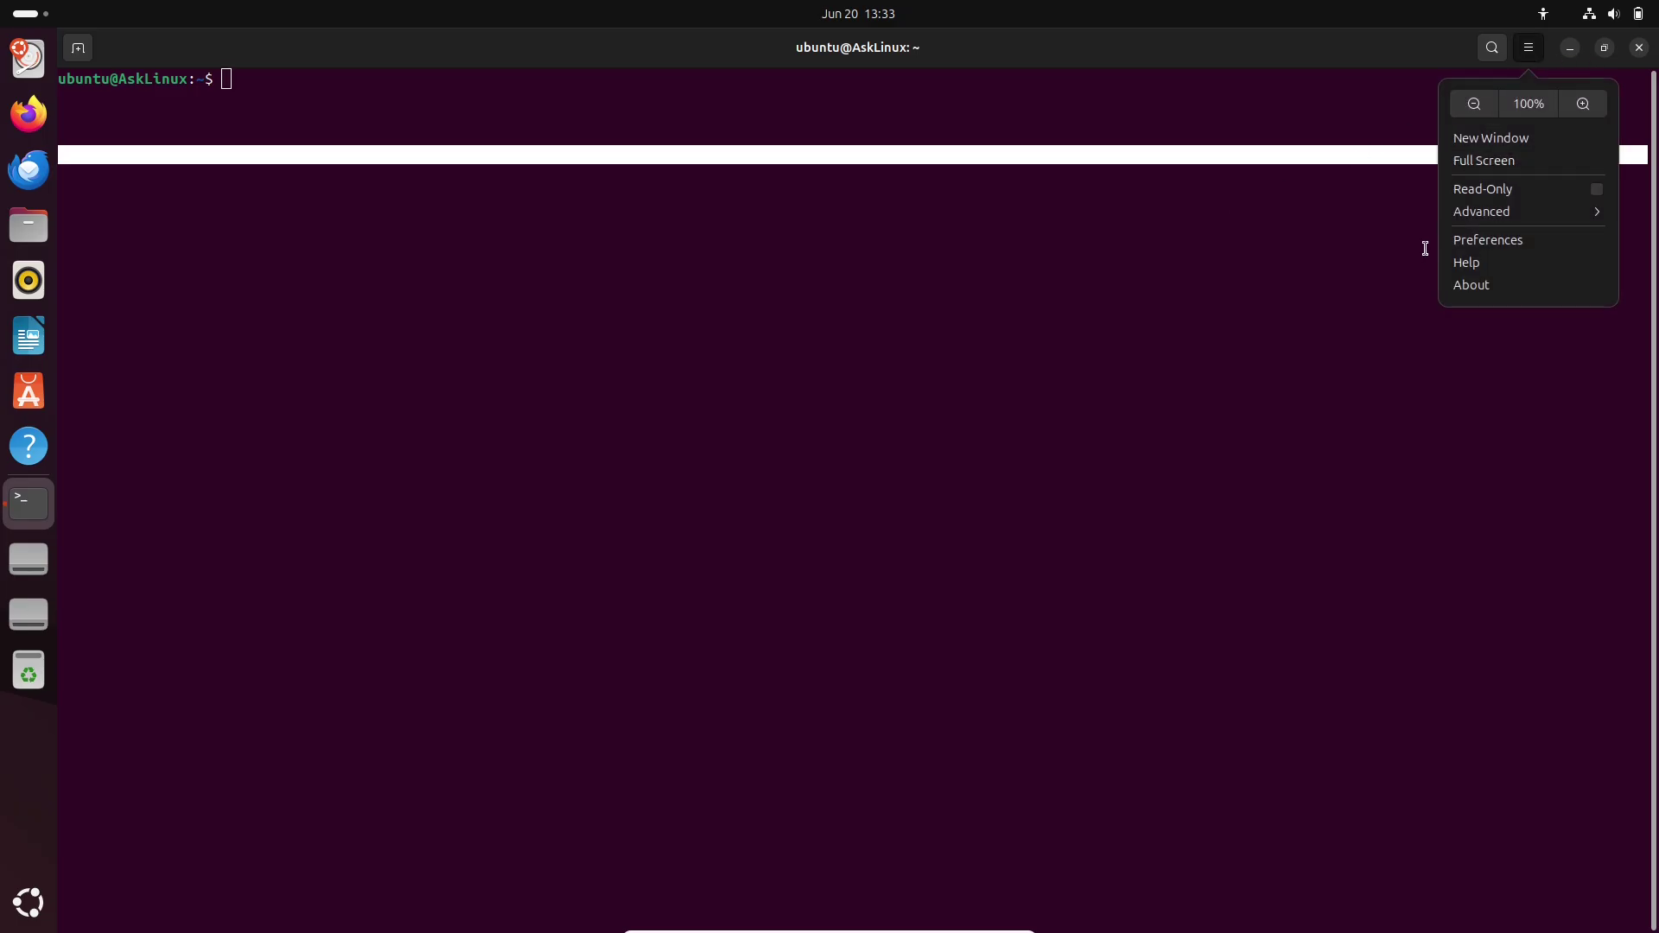
click(1462, 242)
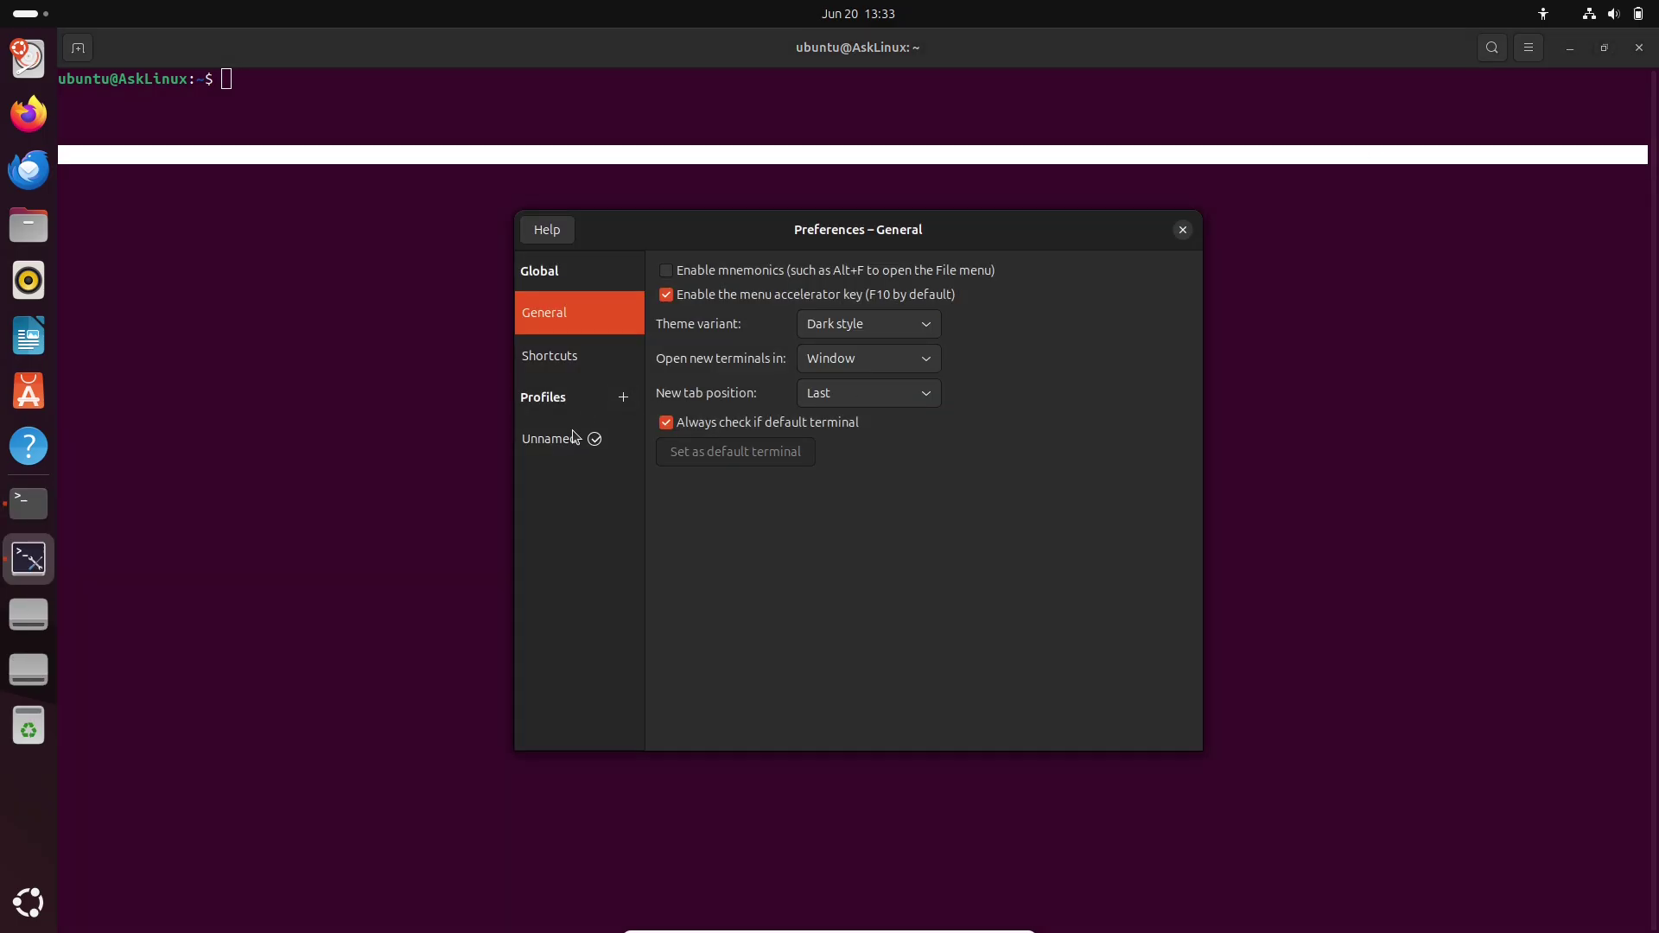
click(564, 442)
click(752, 268)
click(794, 325)
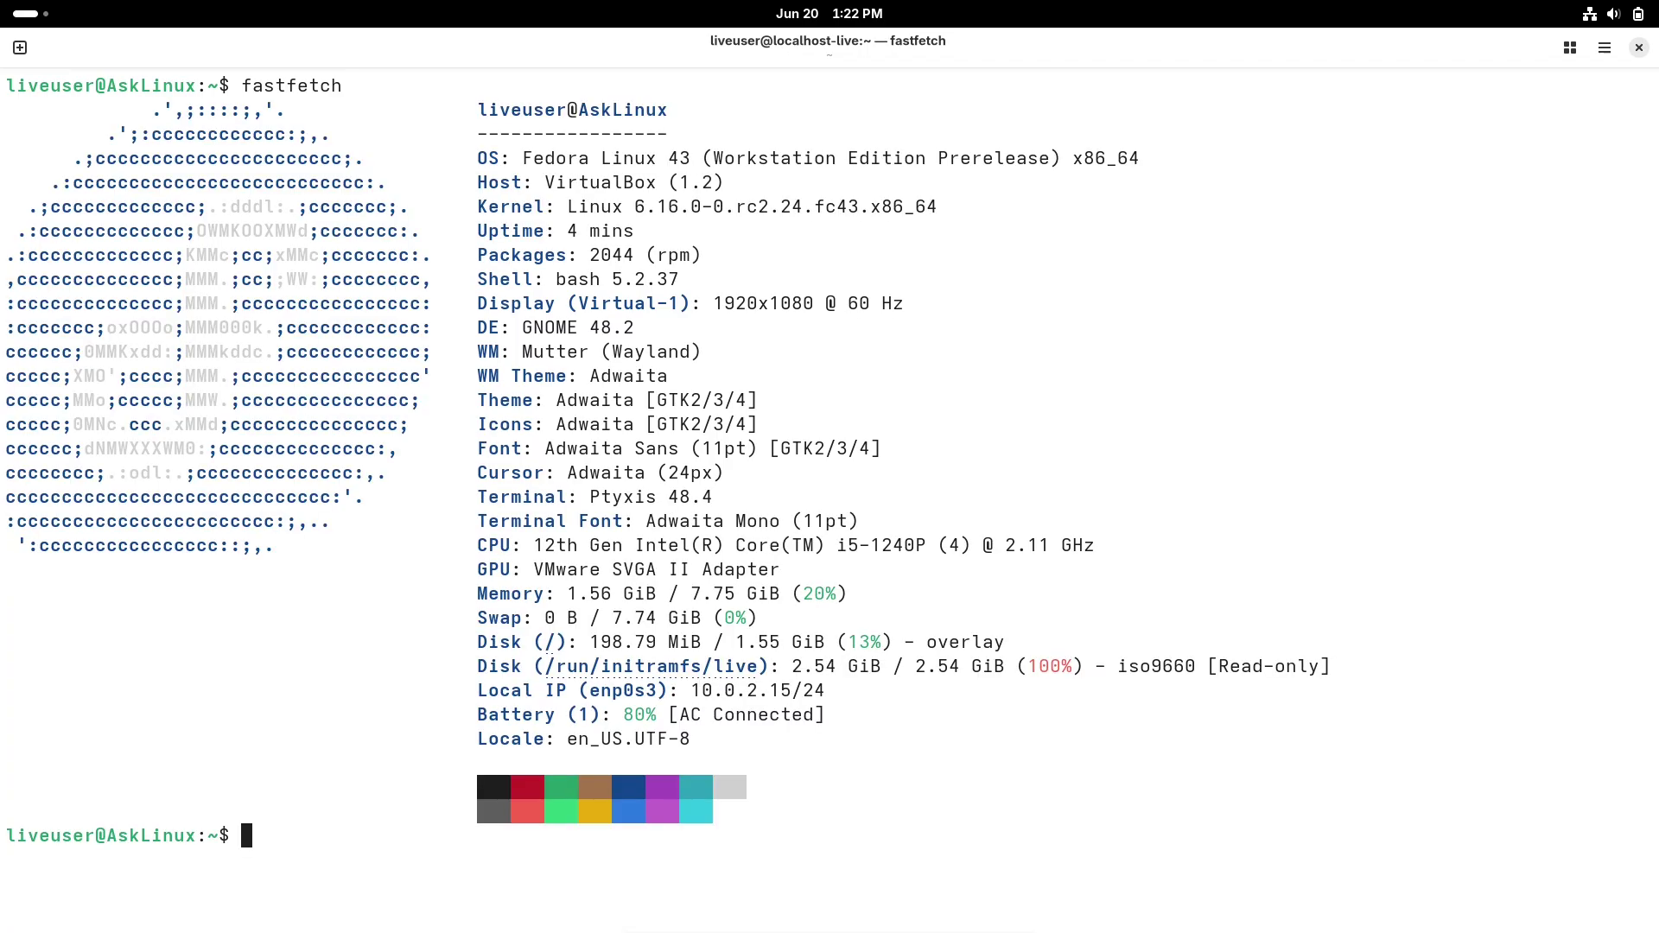
Run python3 --version and cat /etc/issue in the terminal
text(pytho)
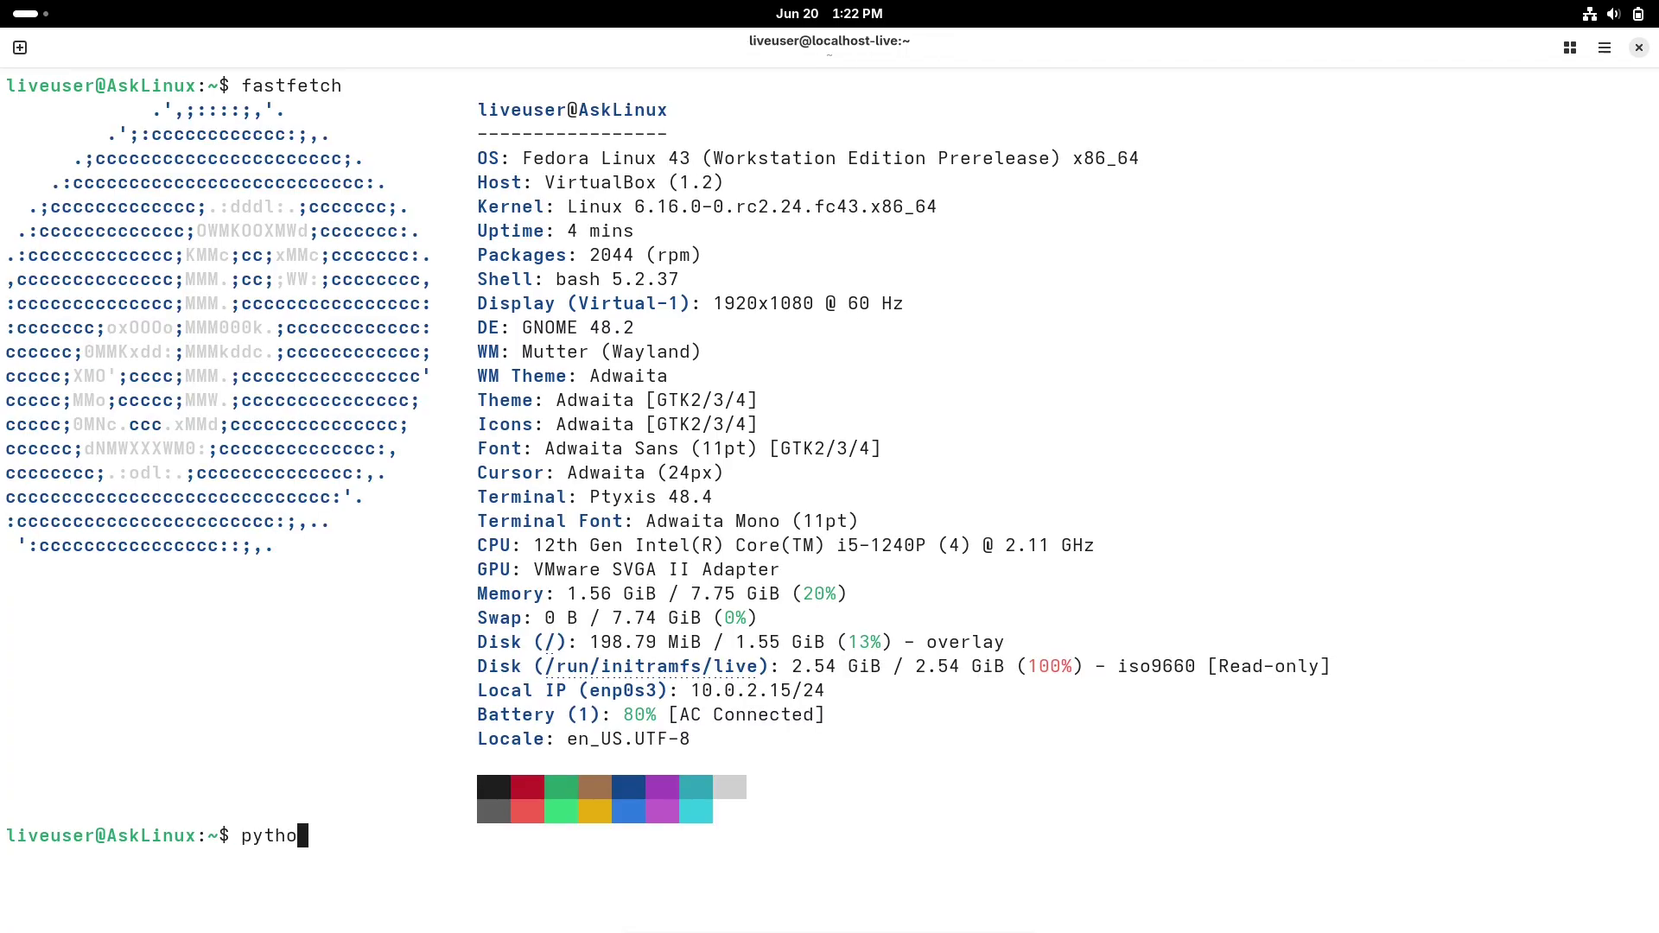
text(n3 --version)
key(Return)
text(cat )
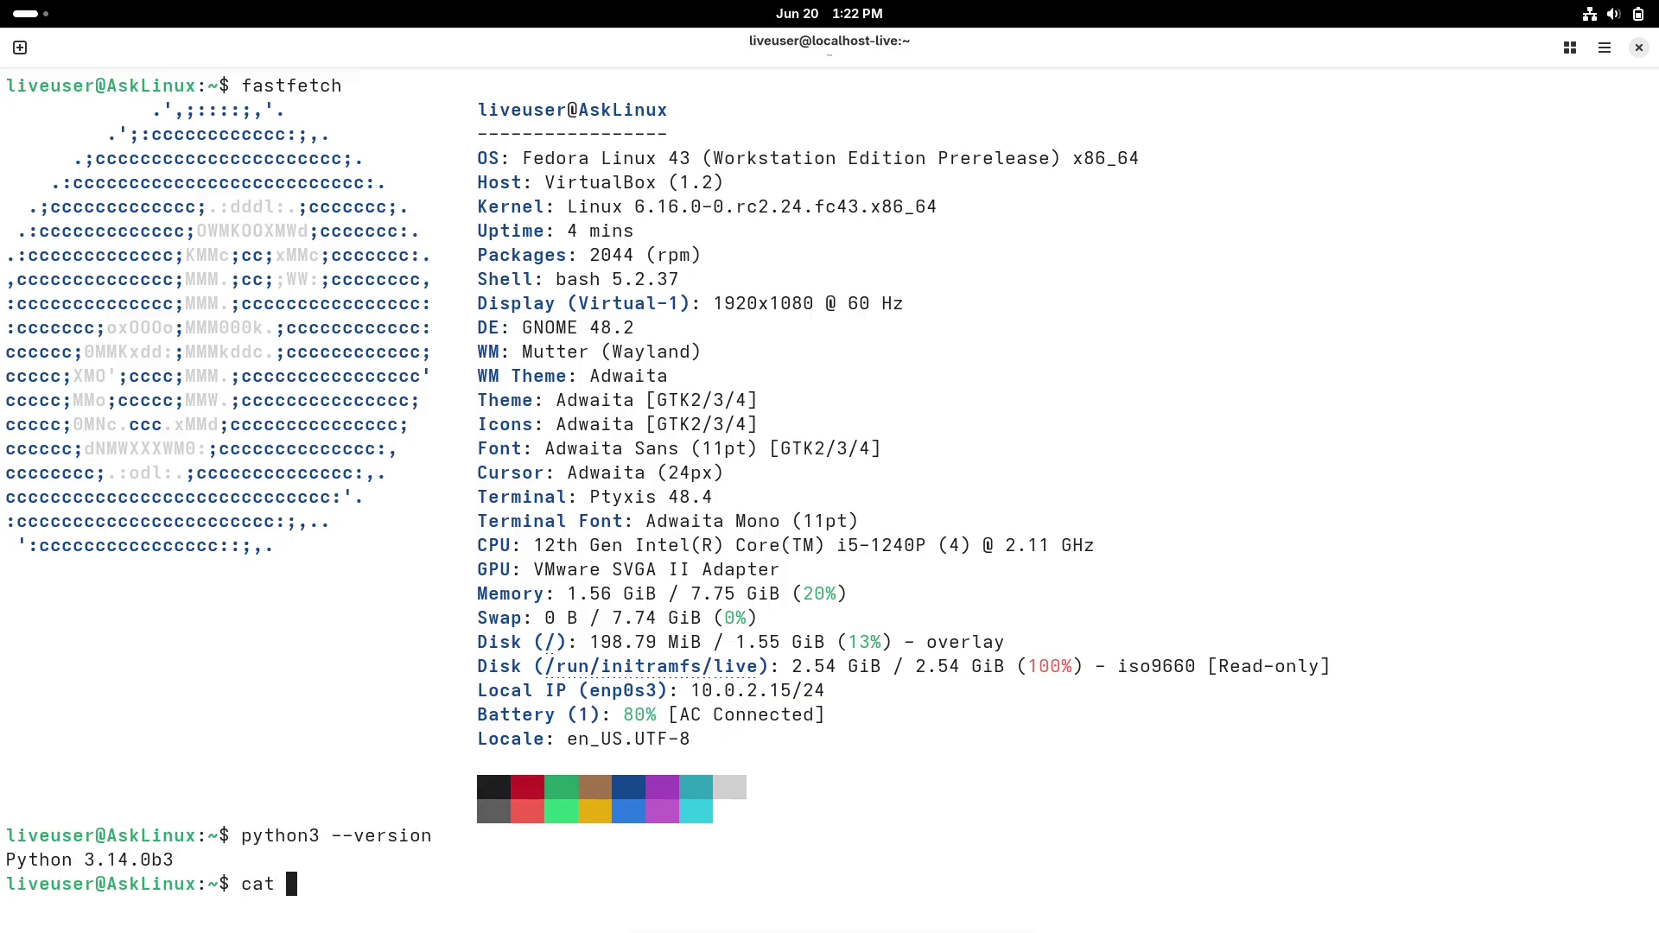
text(/etc/issue)
key(Return)
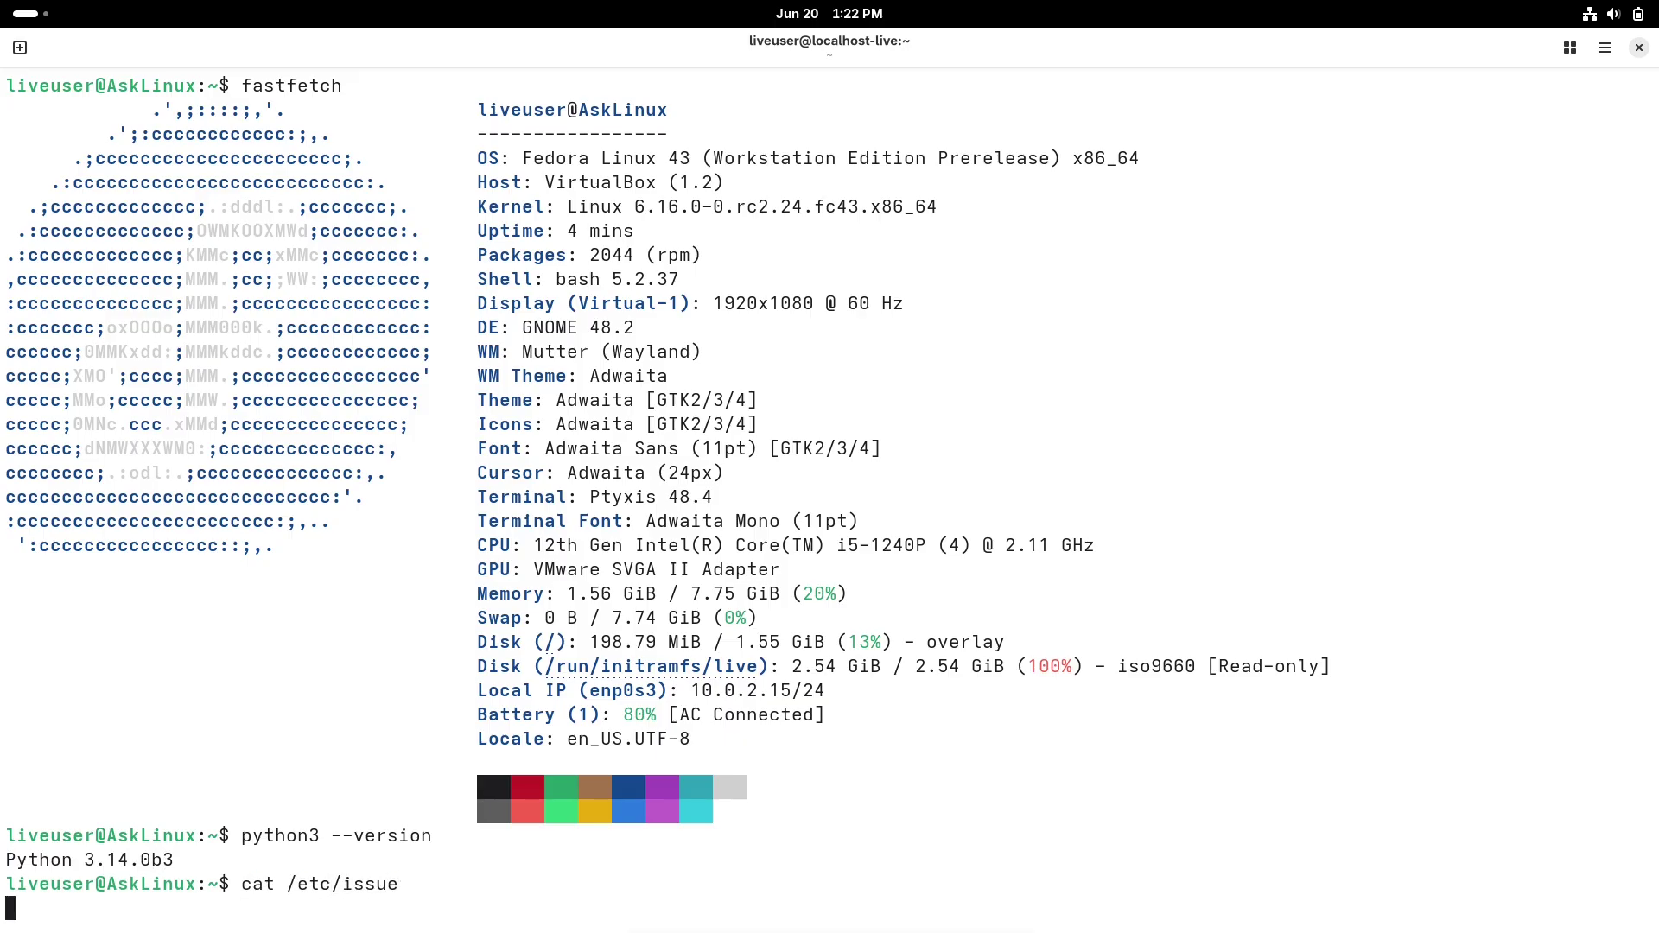
Run inxi, inxi -b and inxi -F for short, basic and full system reports
text(inxi)
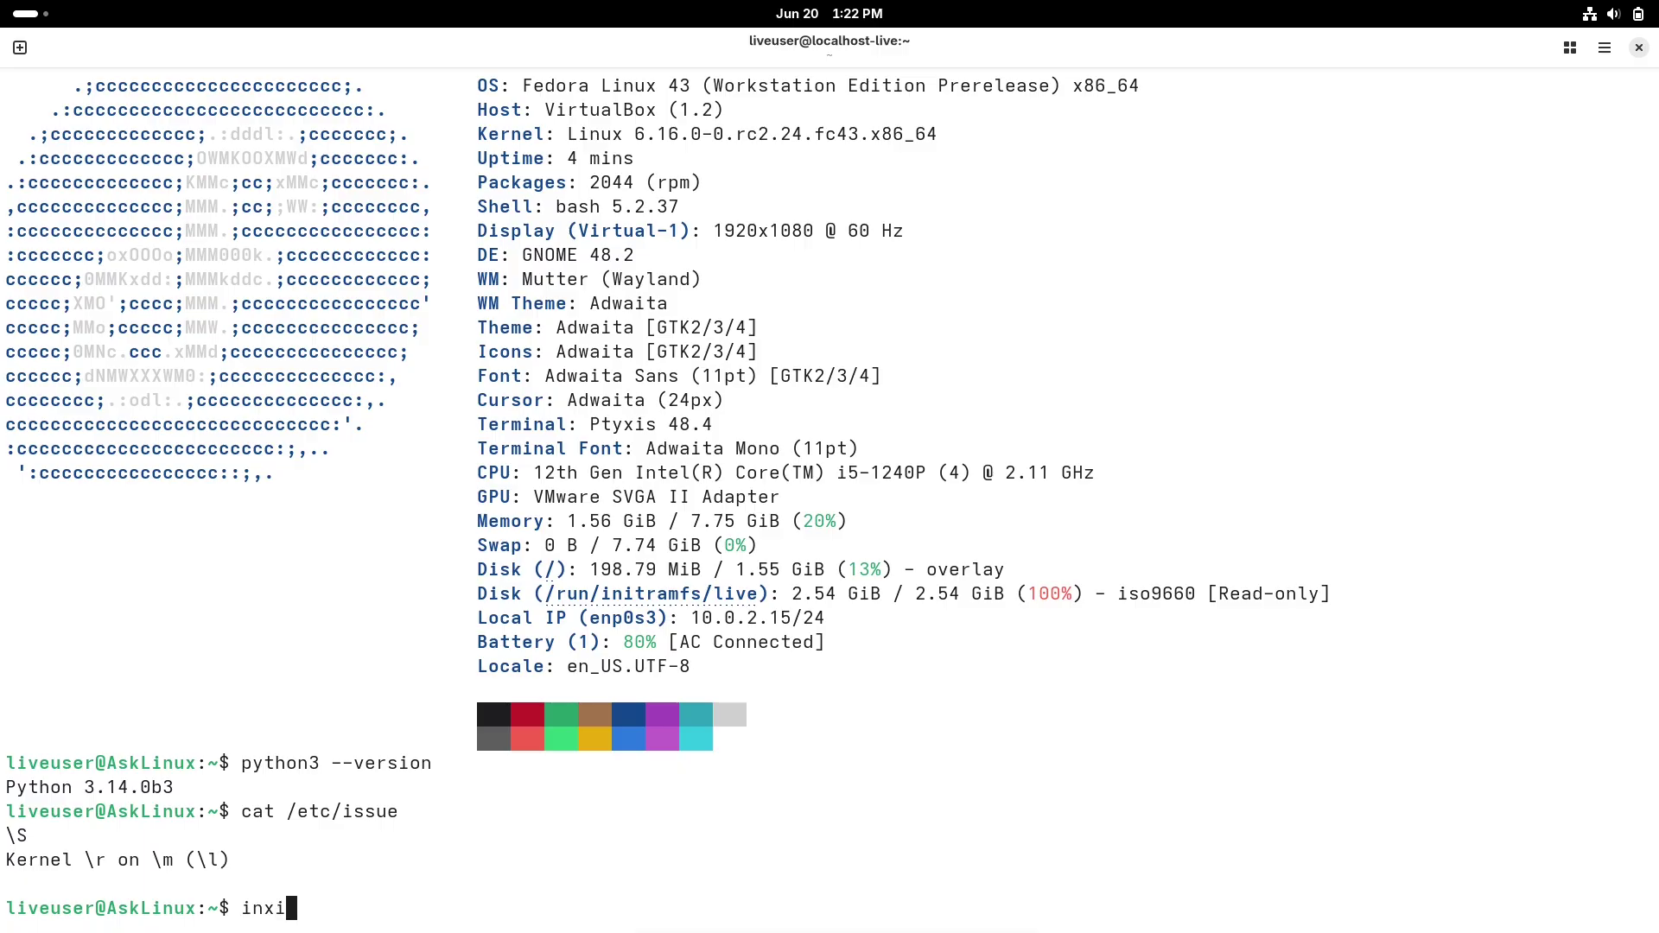
key(Return)
text(inxi -b)
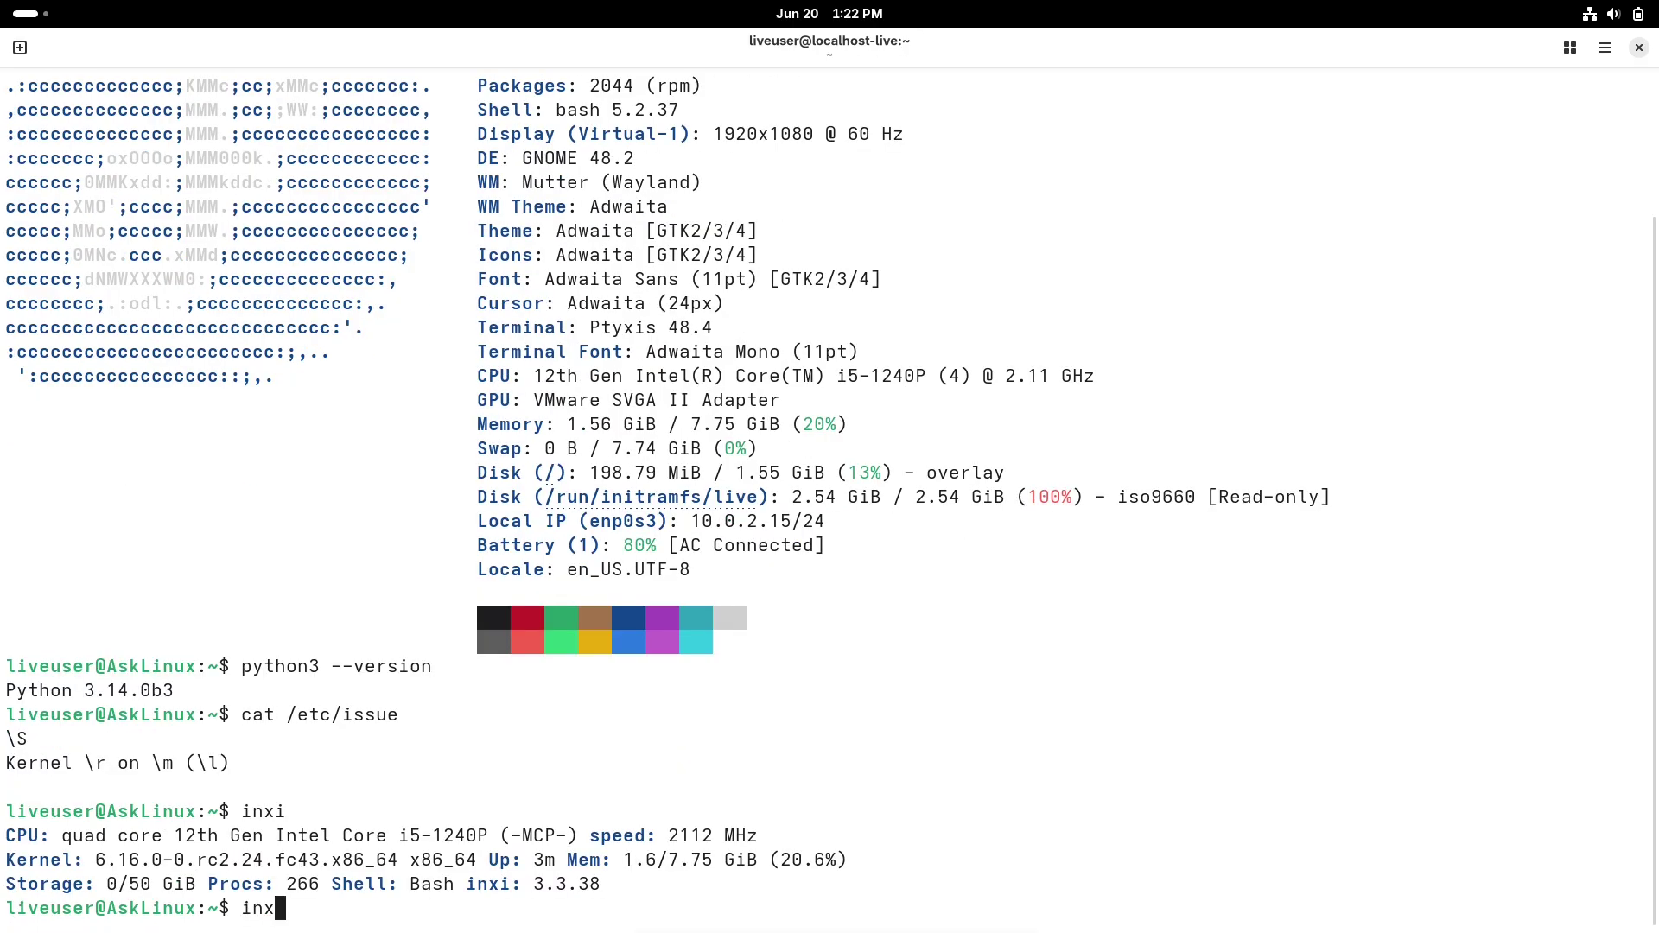
key(Return)
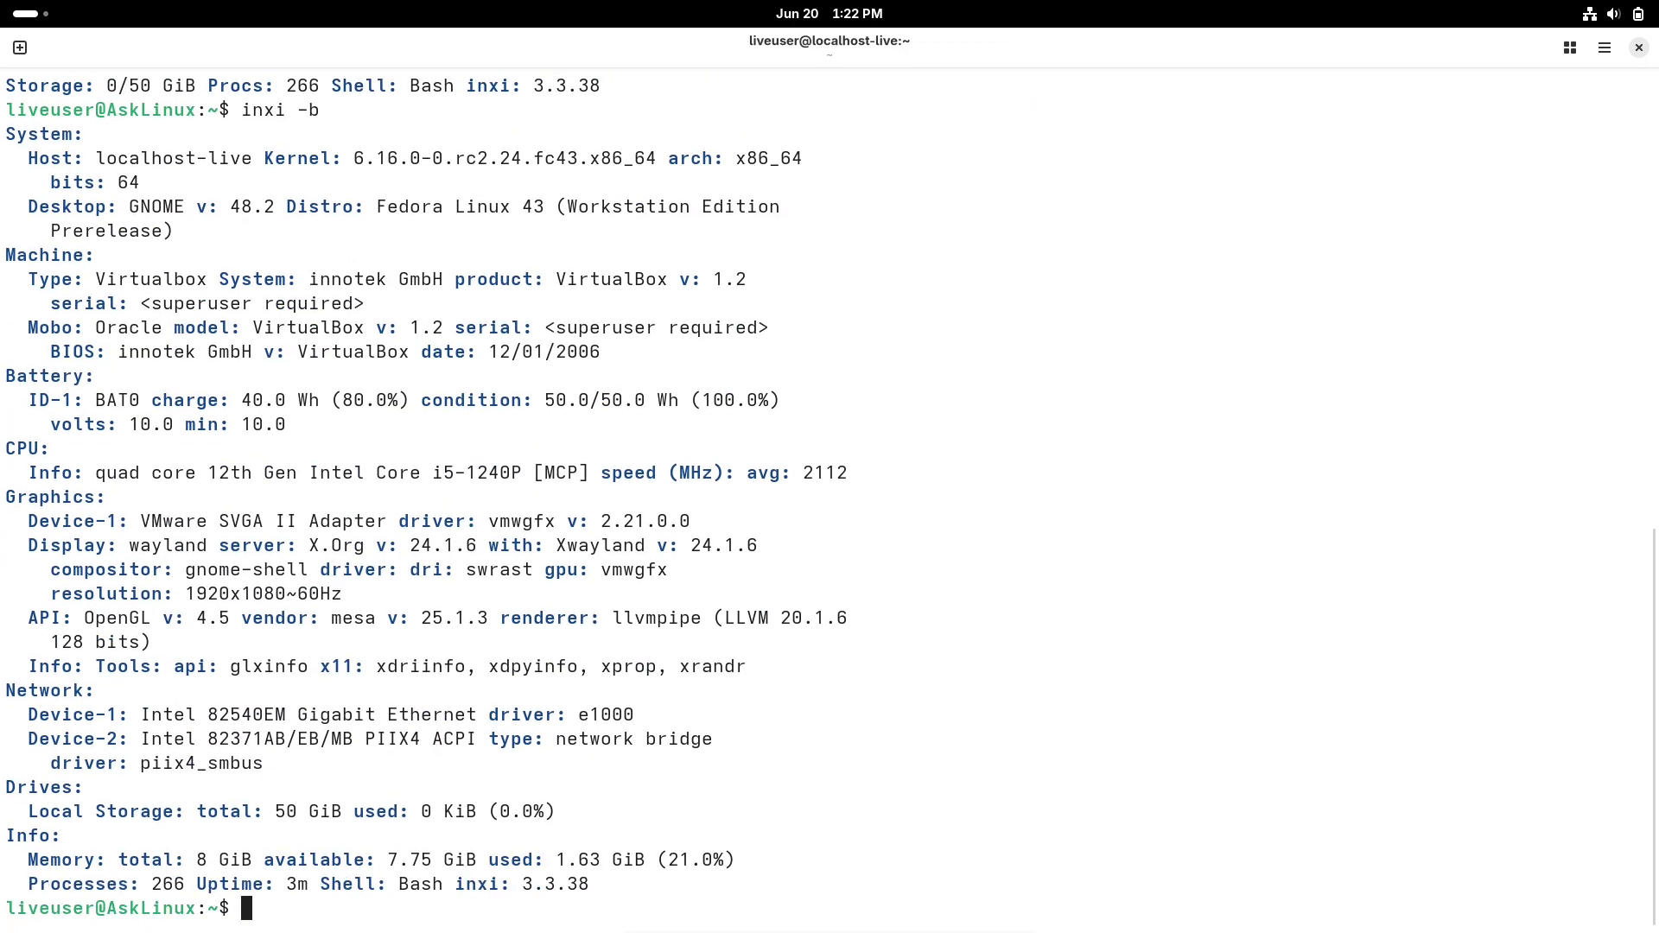
text(inxi -F)
key(Return)
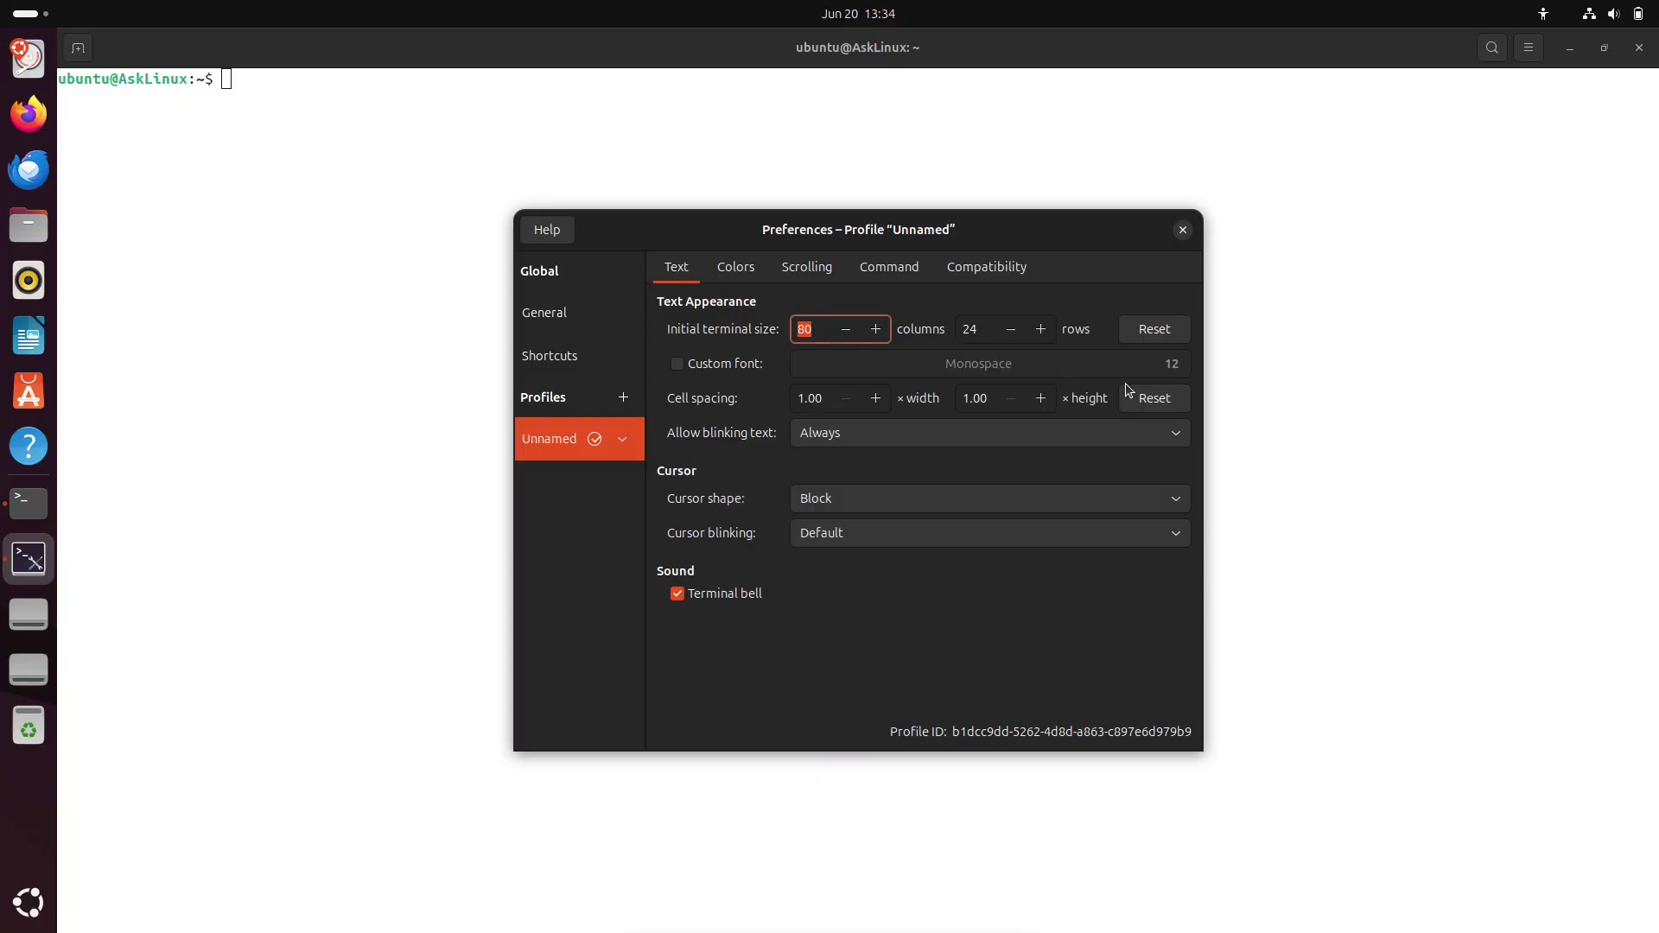
Set the profile's custom font to Monospace 16, then run sudo apt install fastfetch
click(698, 364)
click(1178, 364)
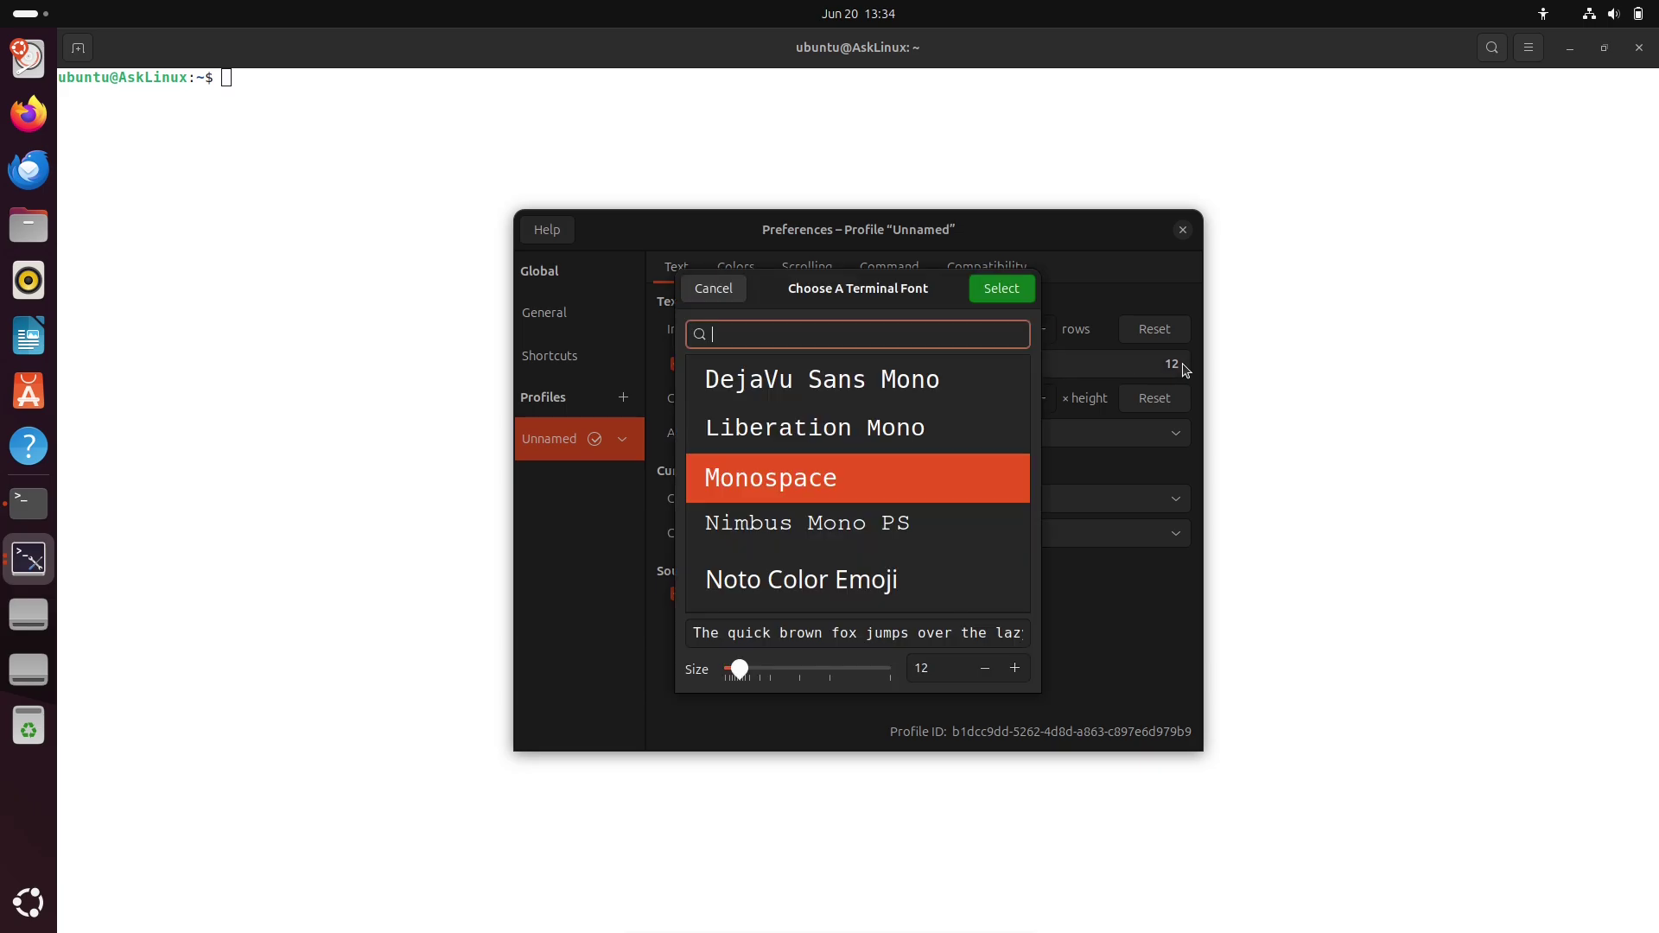
click(1015, 673)
click(1014, 673)
click(1015, 673)
click(1014, 673)
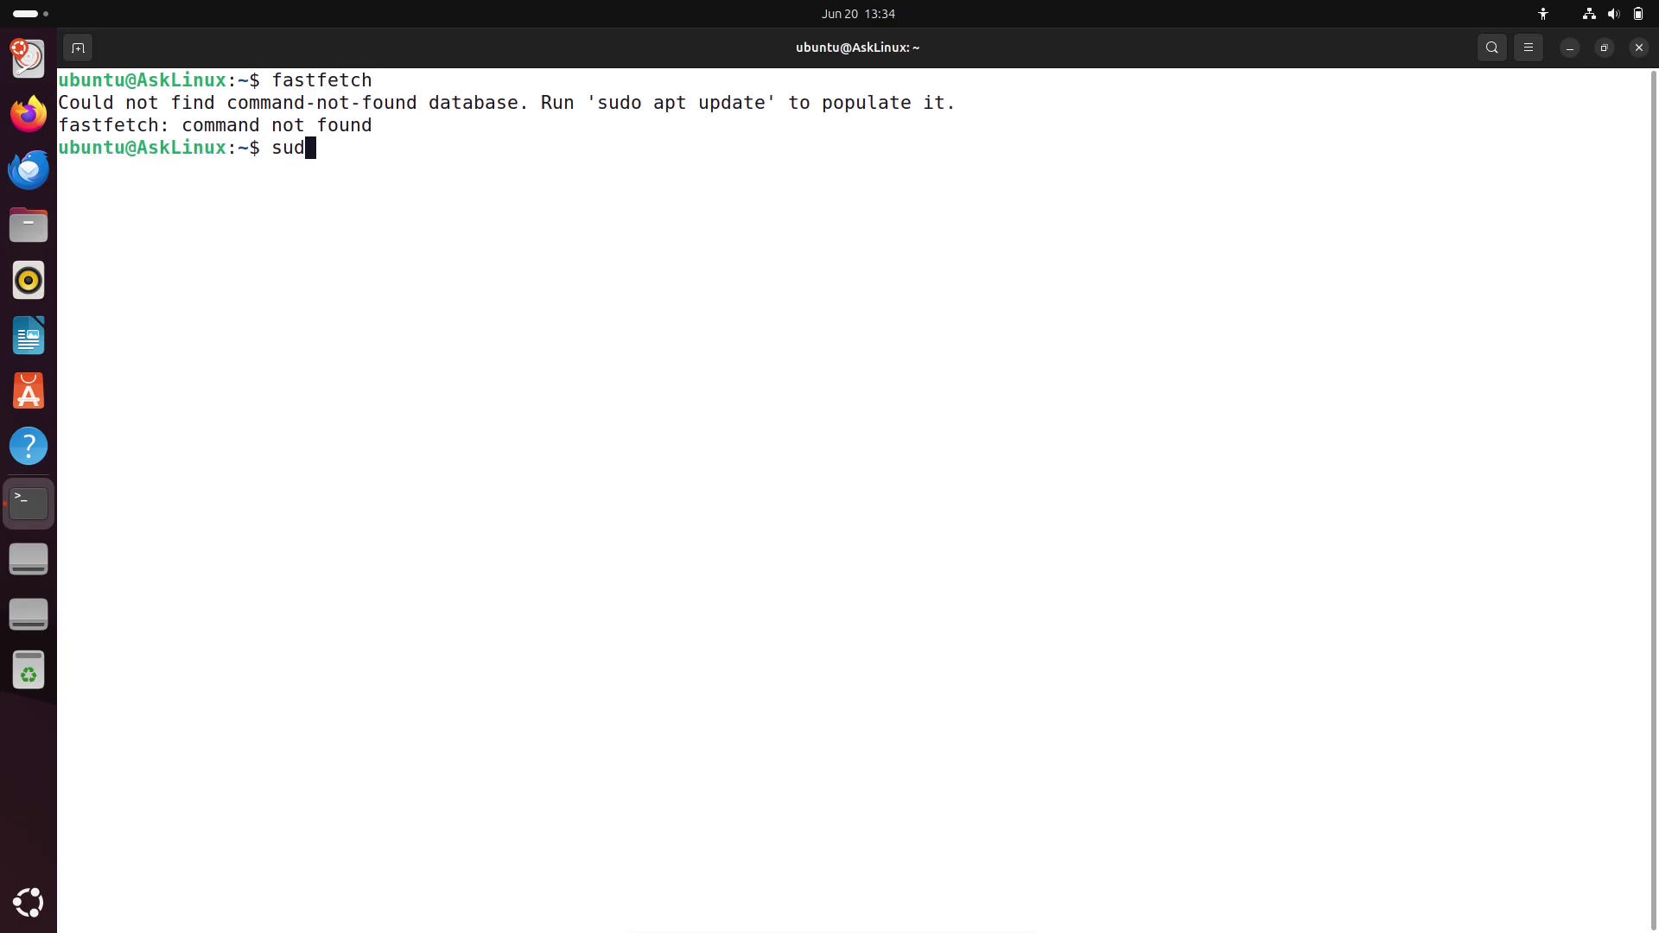
text(o apt install fastfetch)
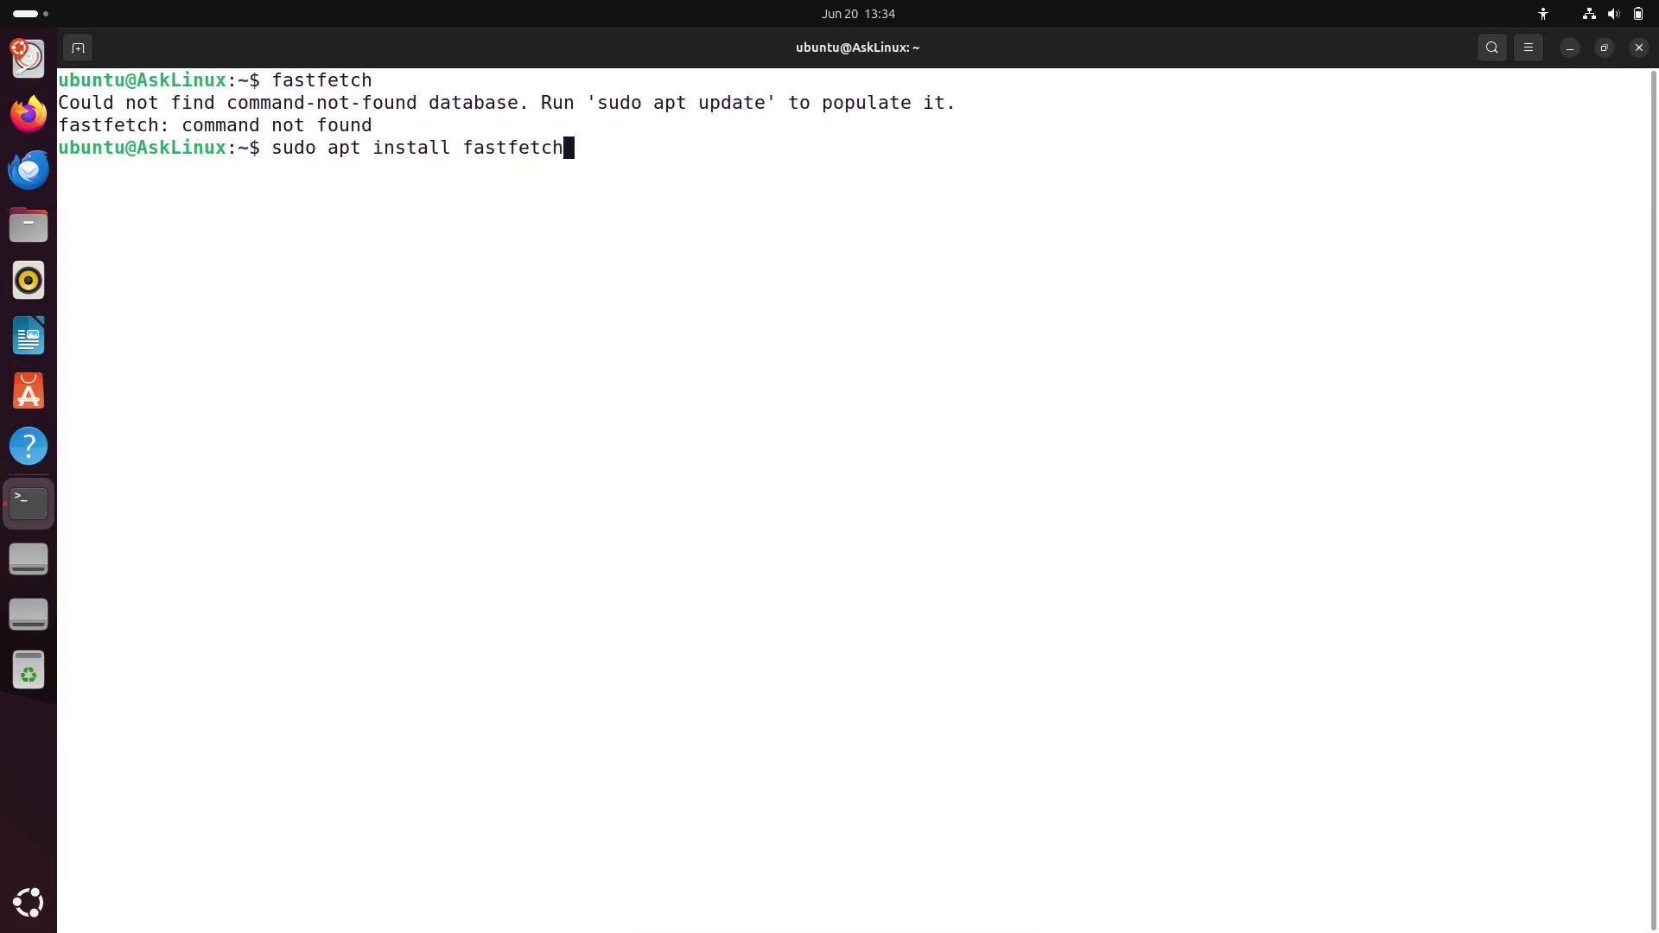
key(Return)
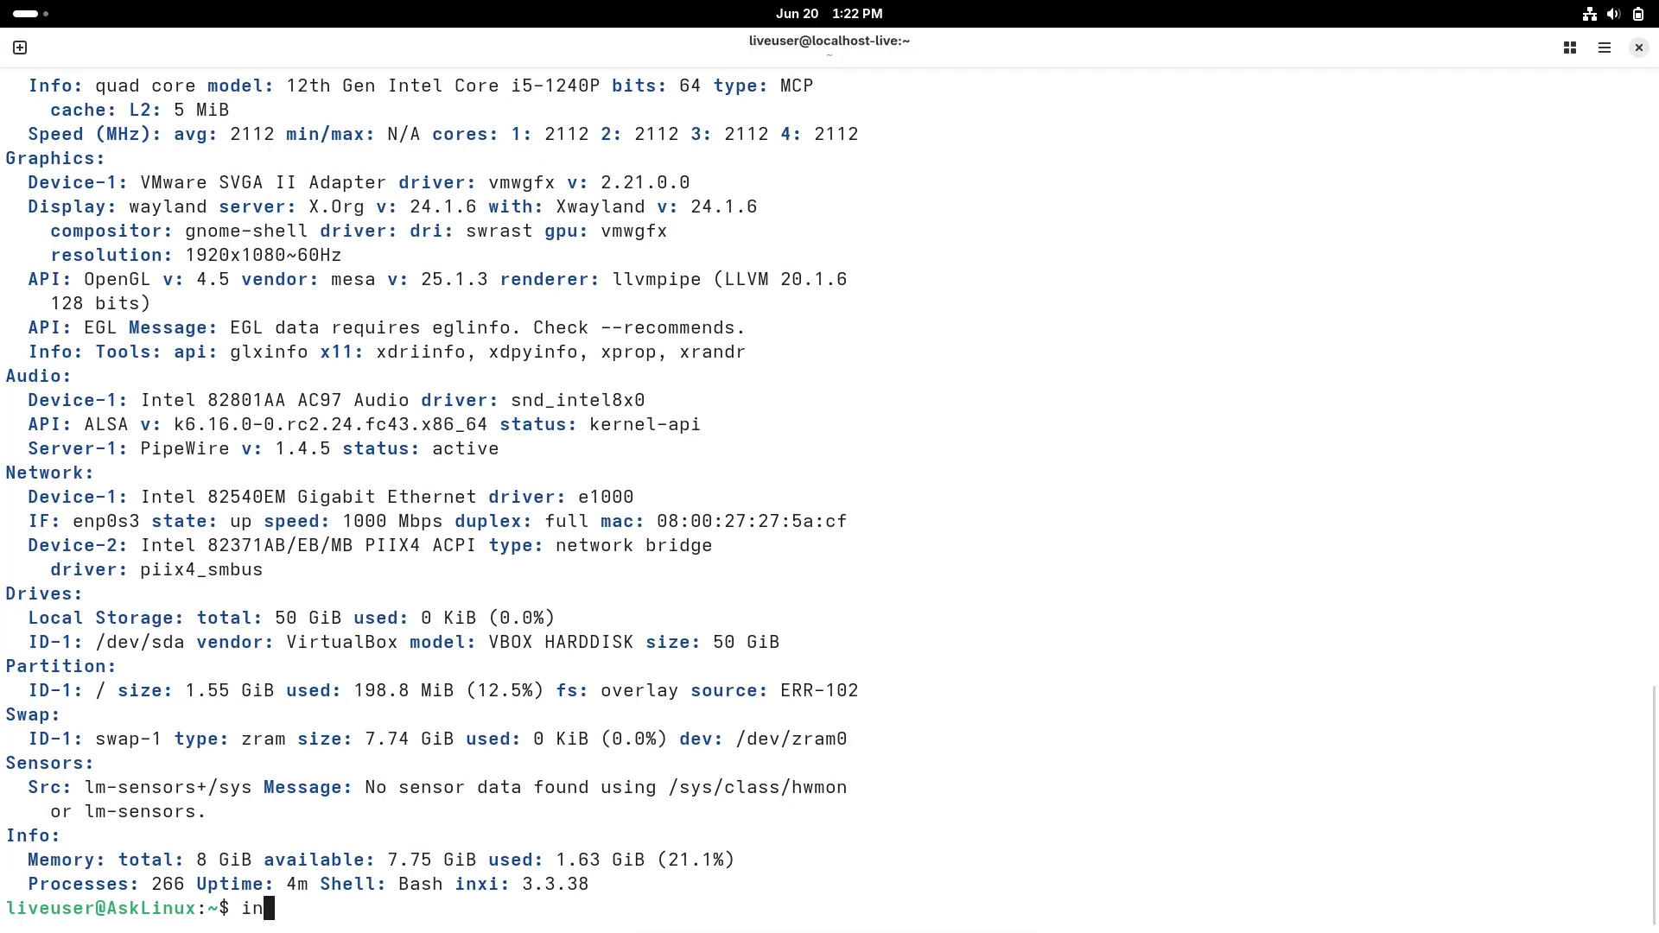
Run inxi -G, uname -a and uname -r to show graphics and kernel details
text(inxi -G)
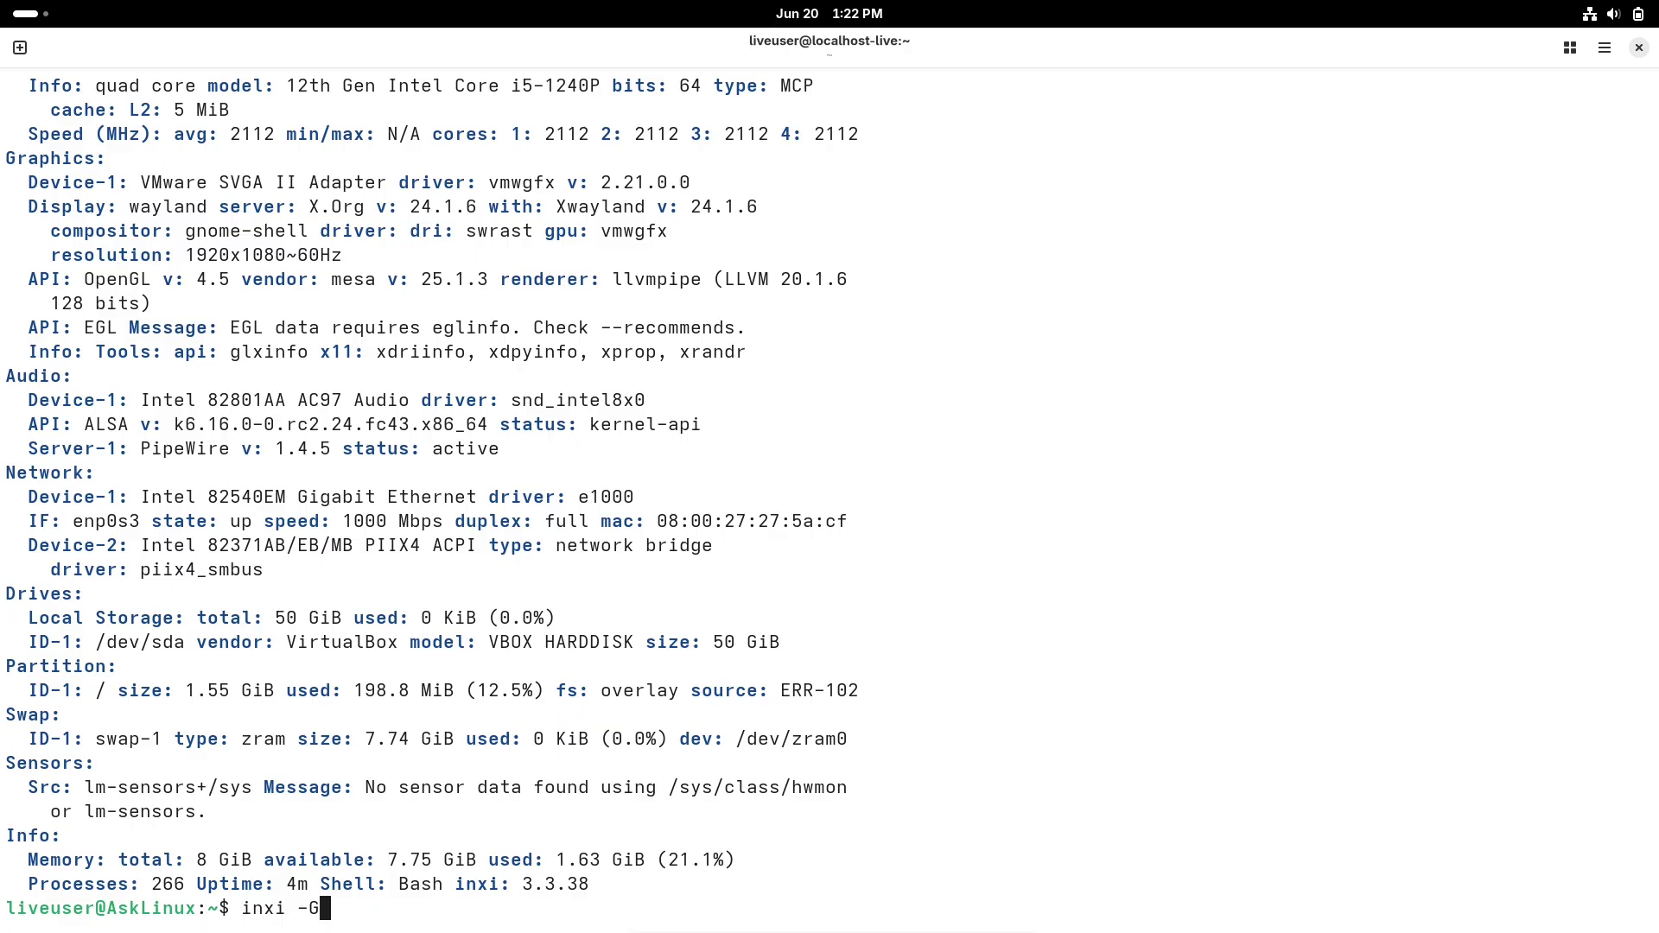
key(Return)
text(uname)
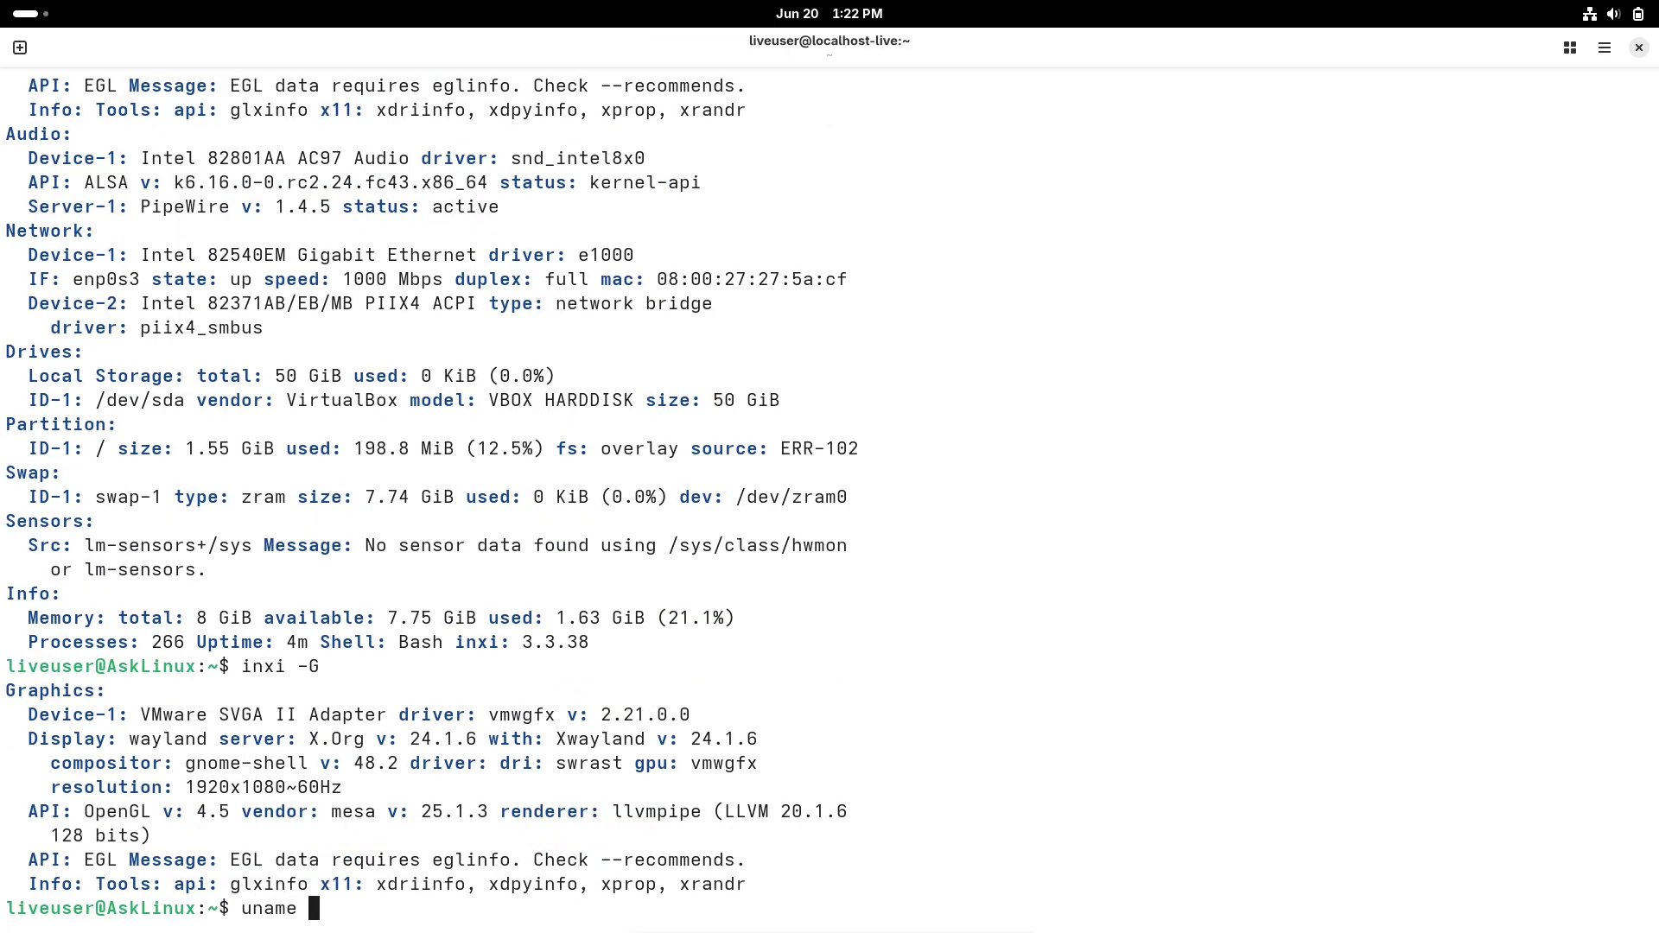
text( -a)
key(Return)
text(uname -r)
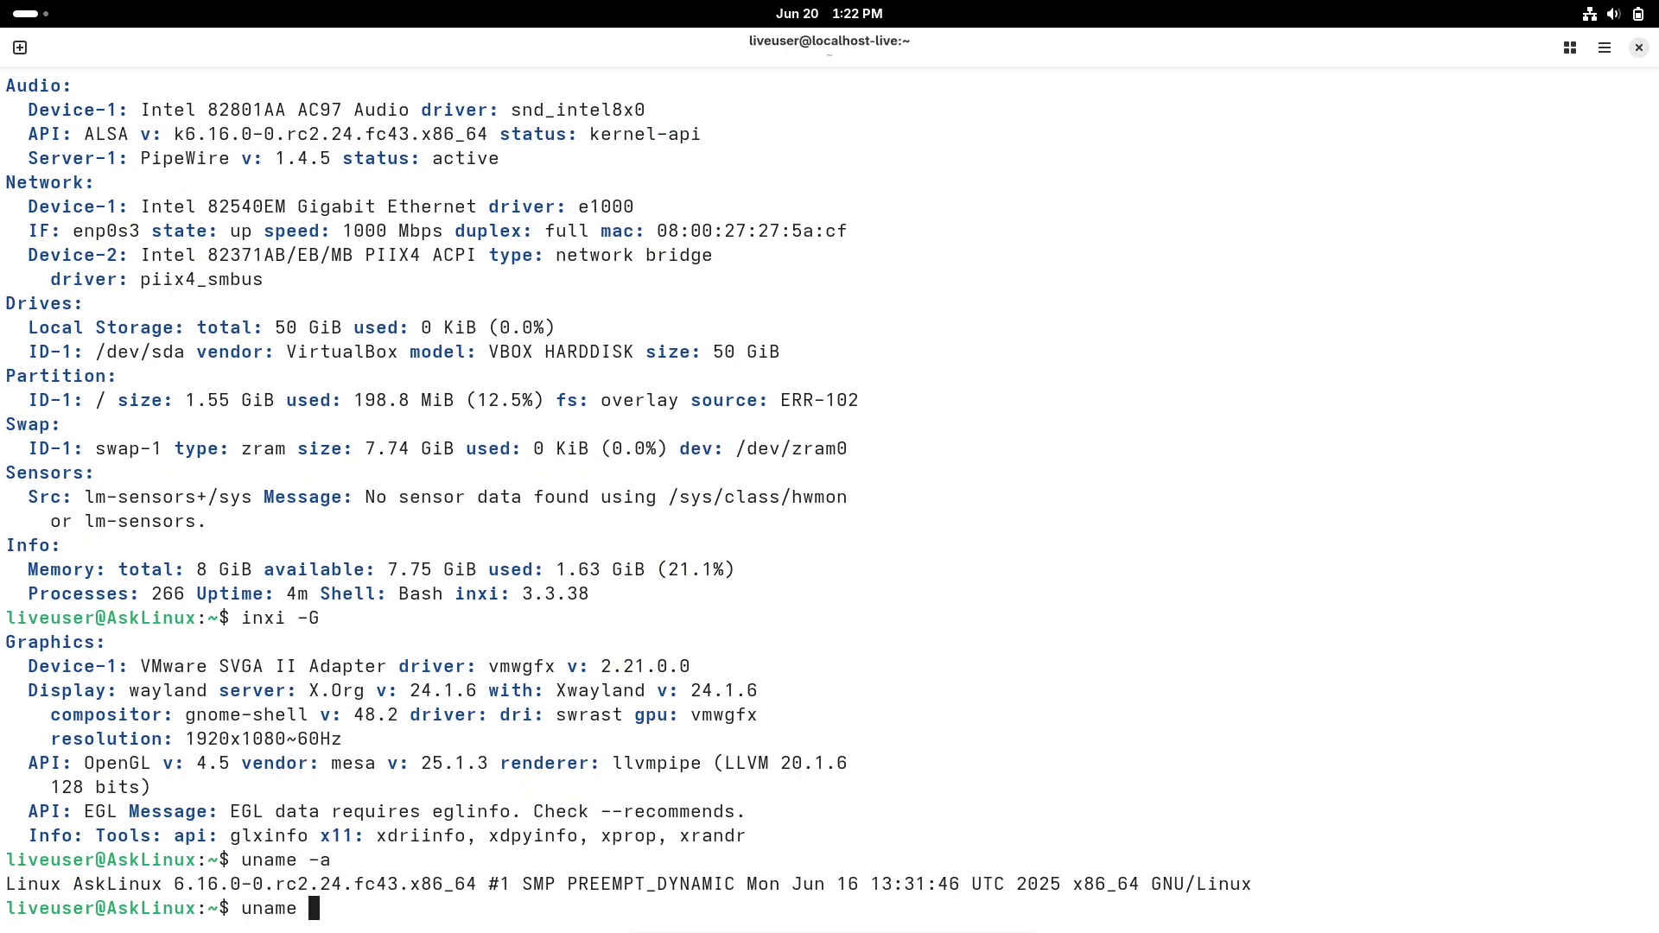
key(Return)
Try htop, then install it with sudo dnf install htop, answering y
text(htop)
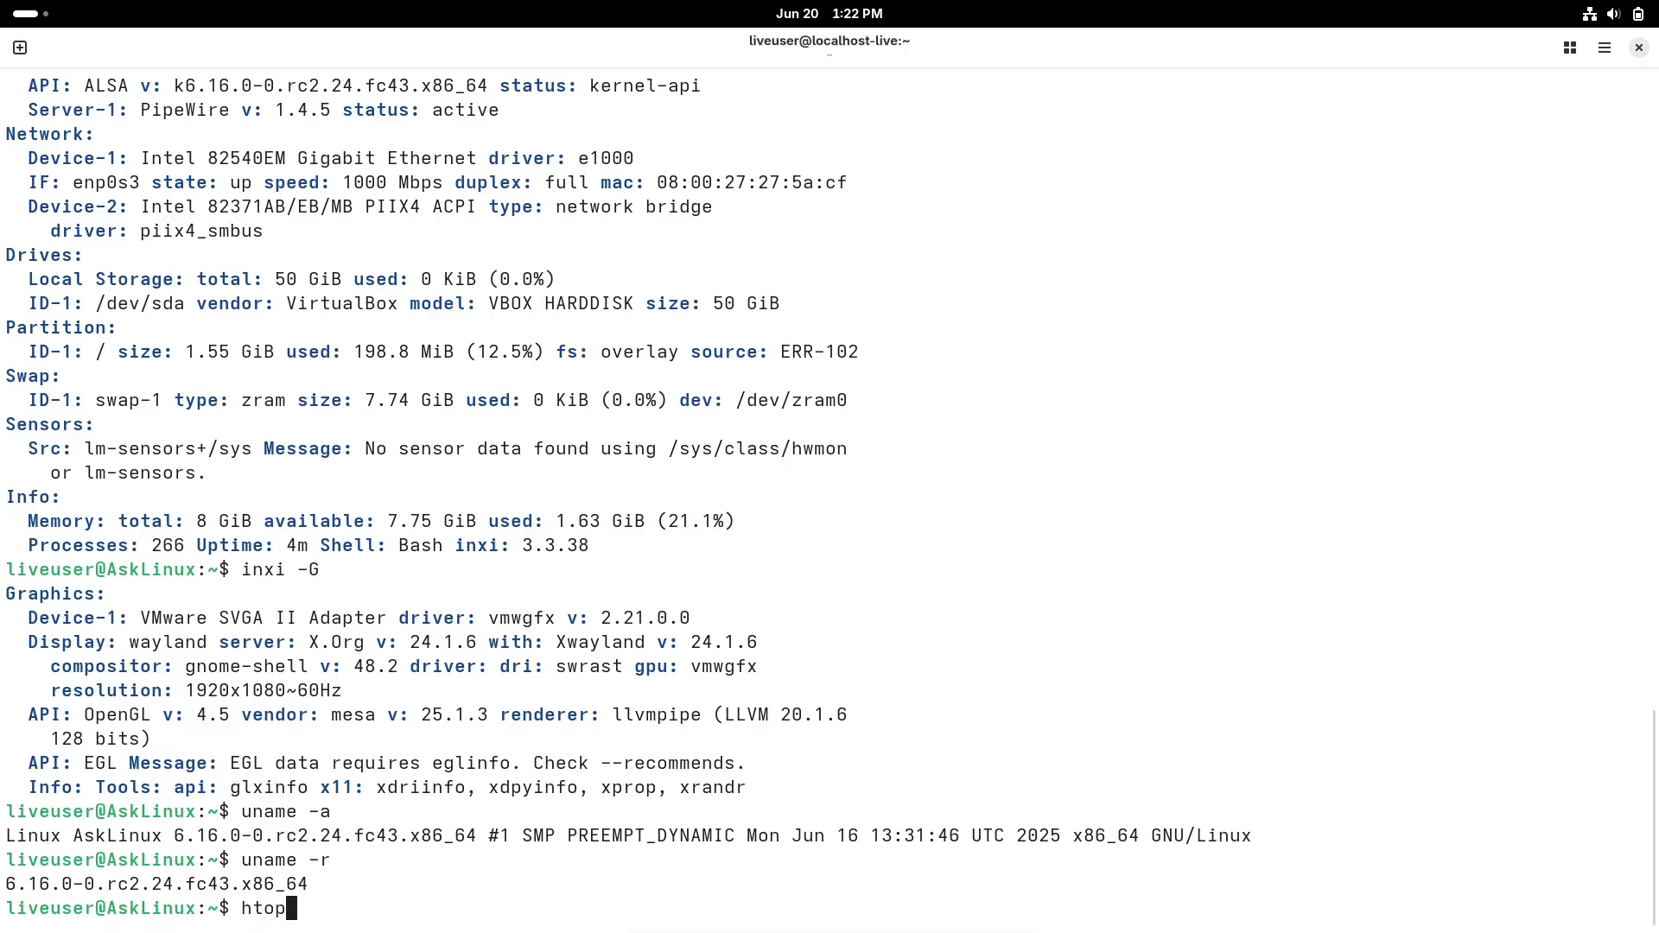
key(Return)
text(sudo )
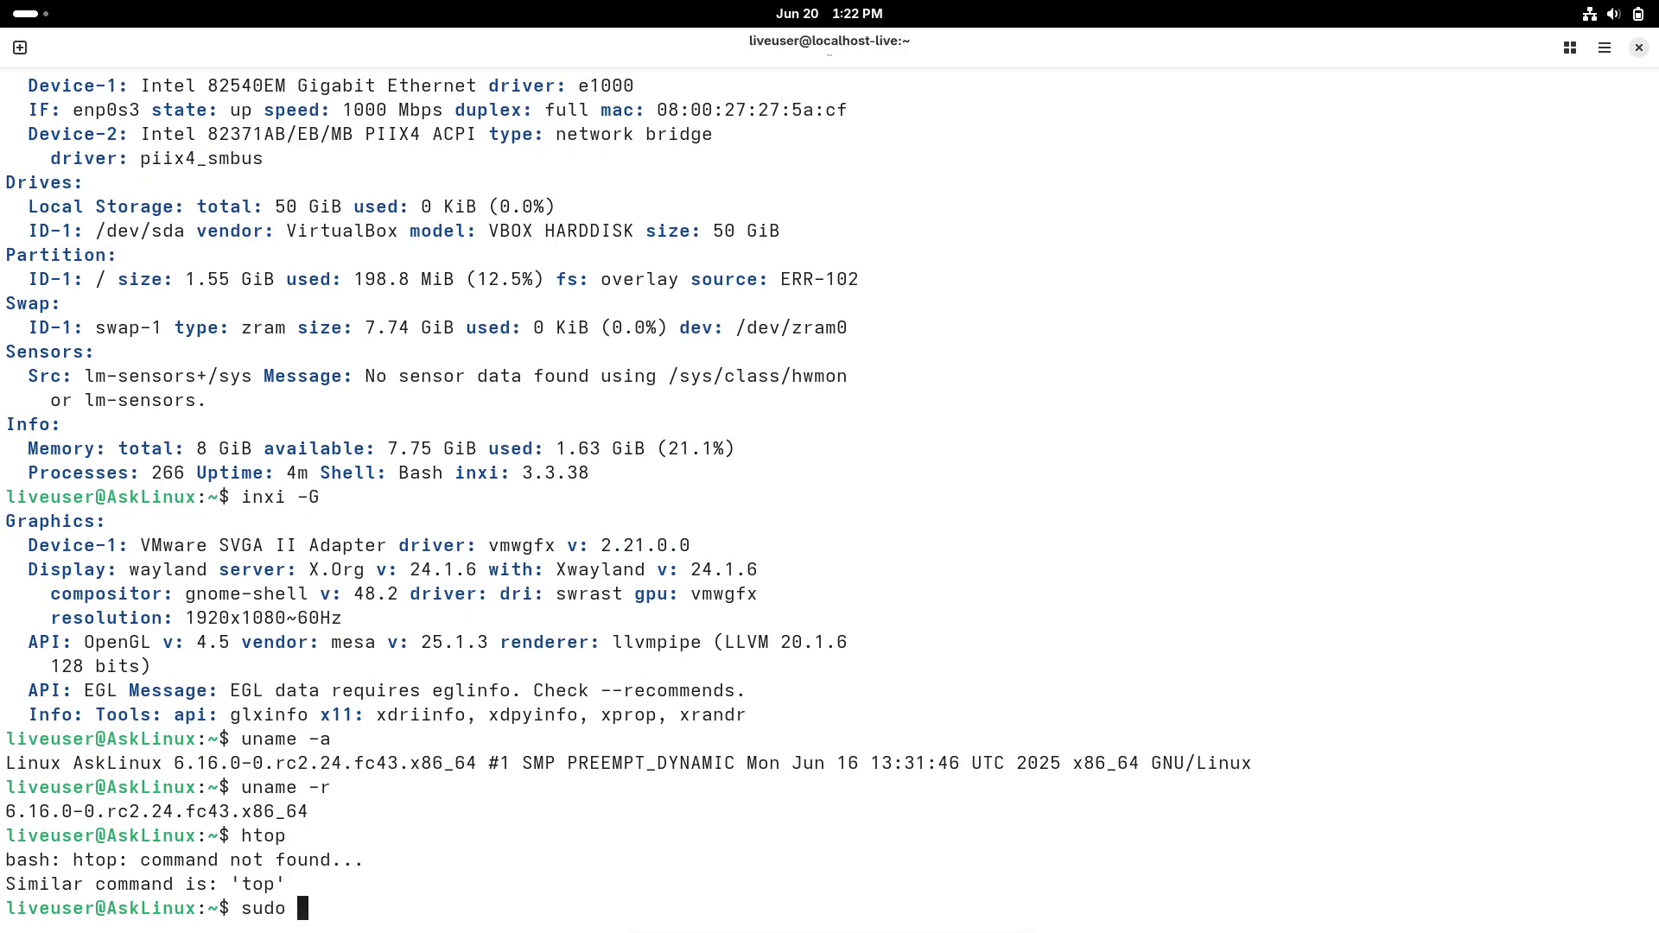
text(dnf install htop)
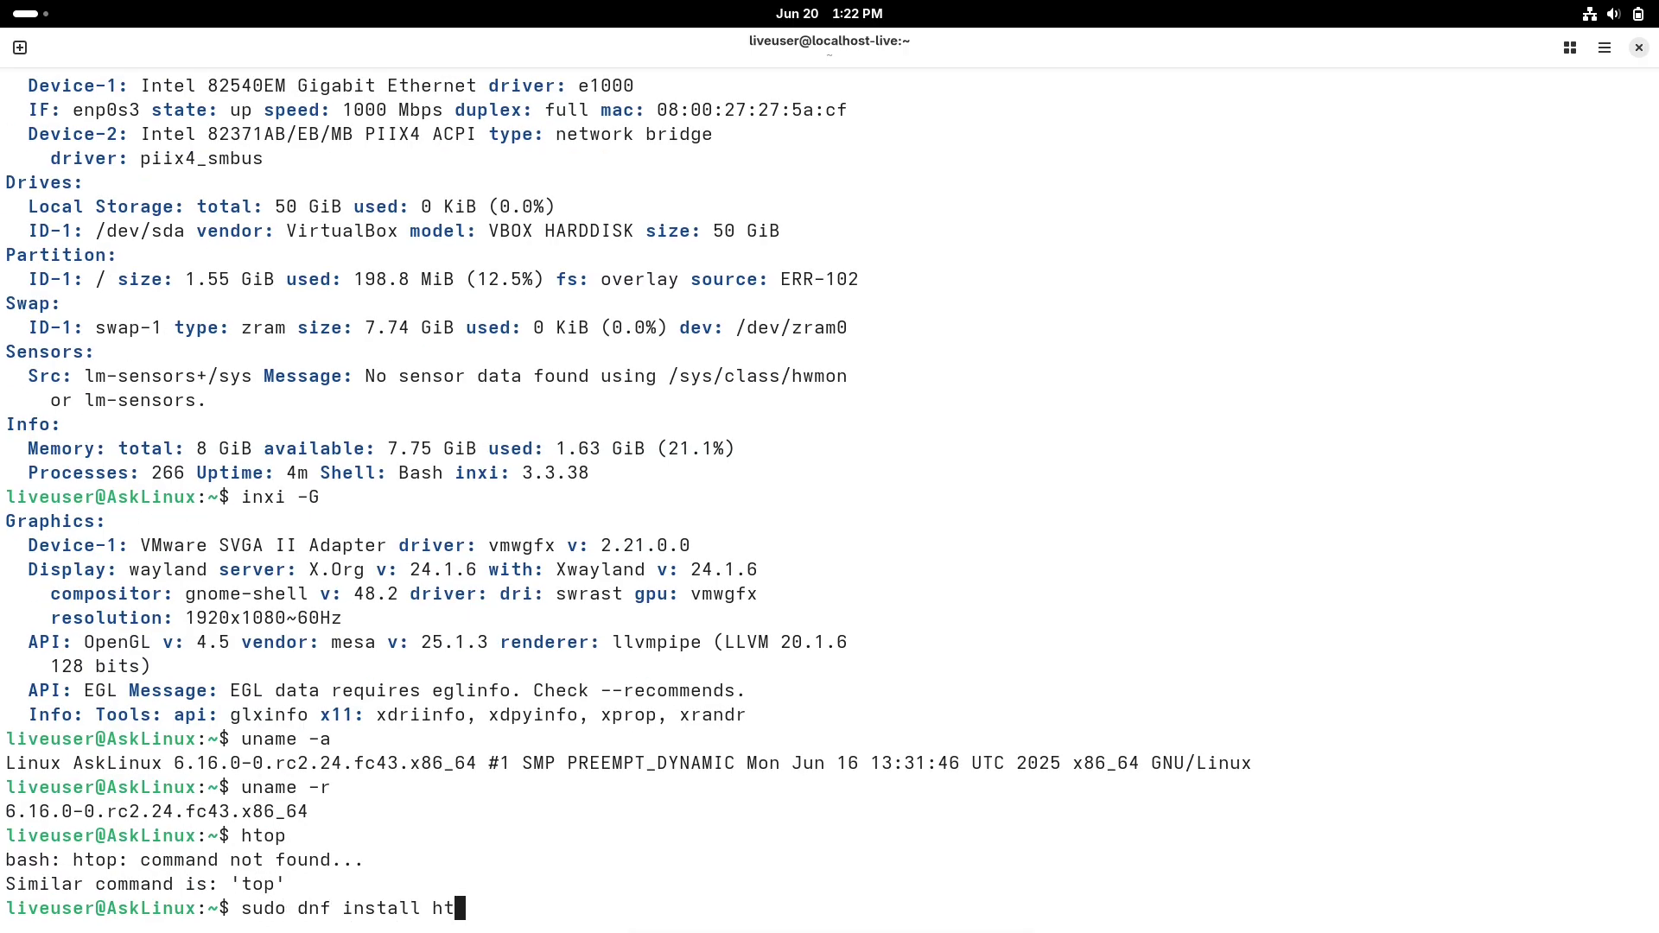
key(Return)
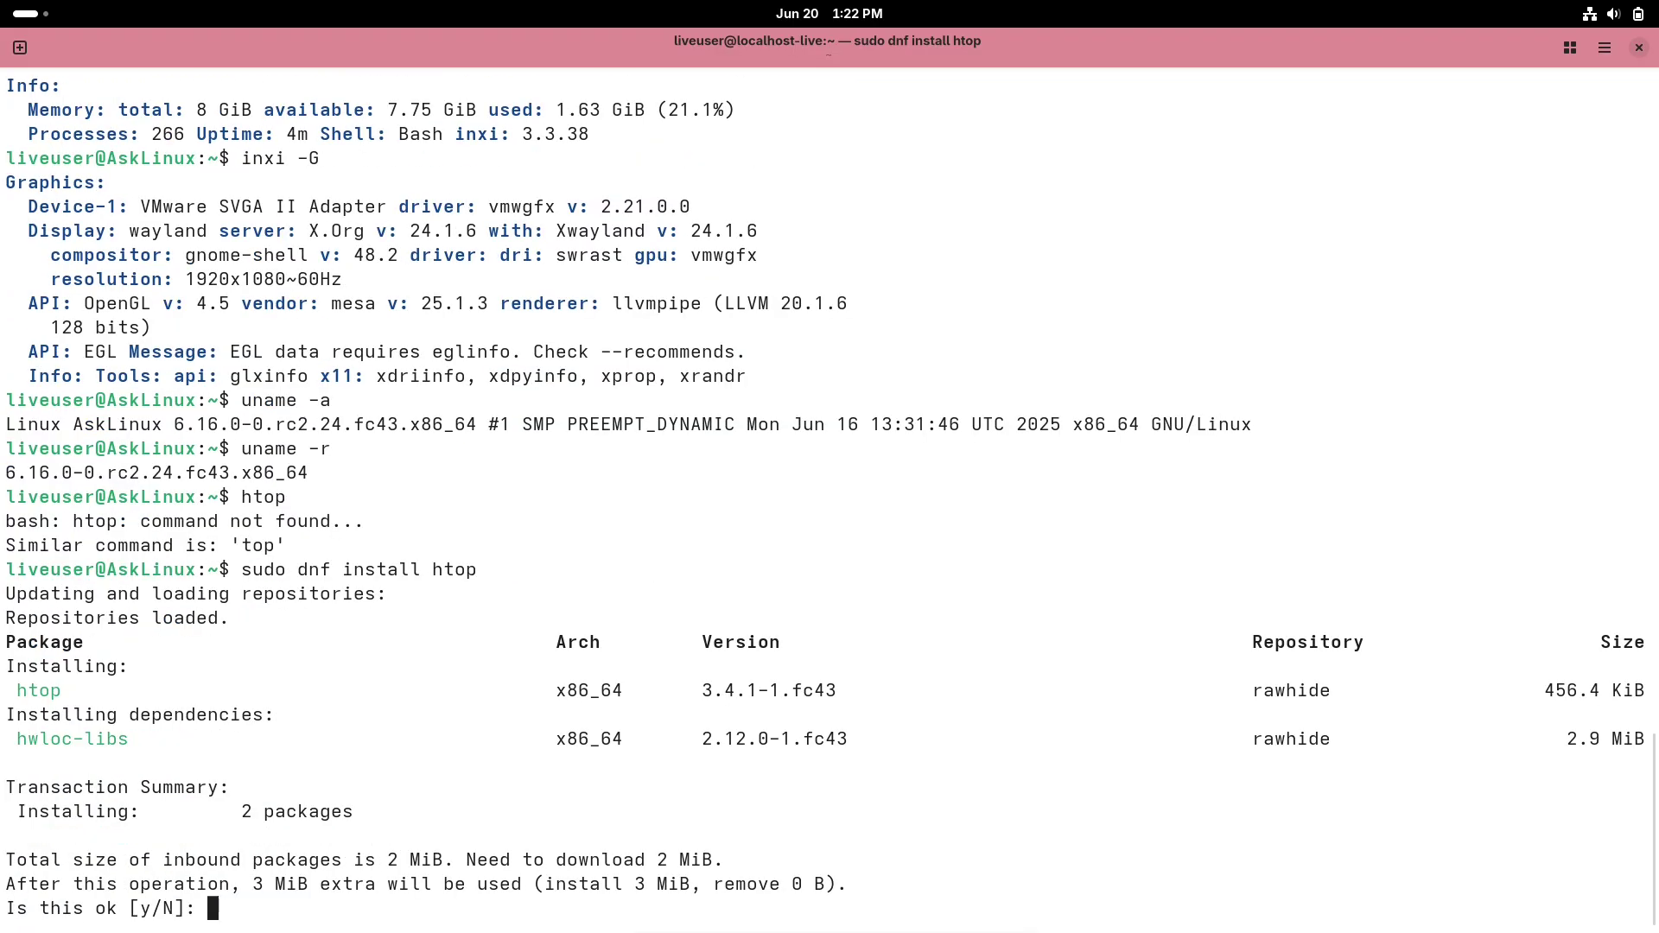
text(y)
key(Return)
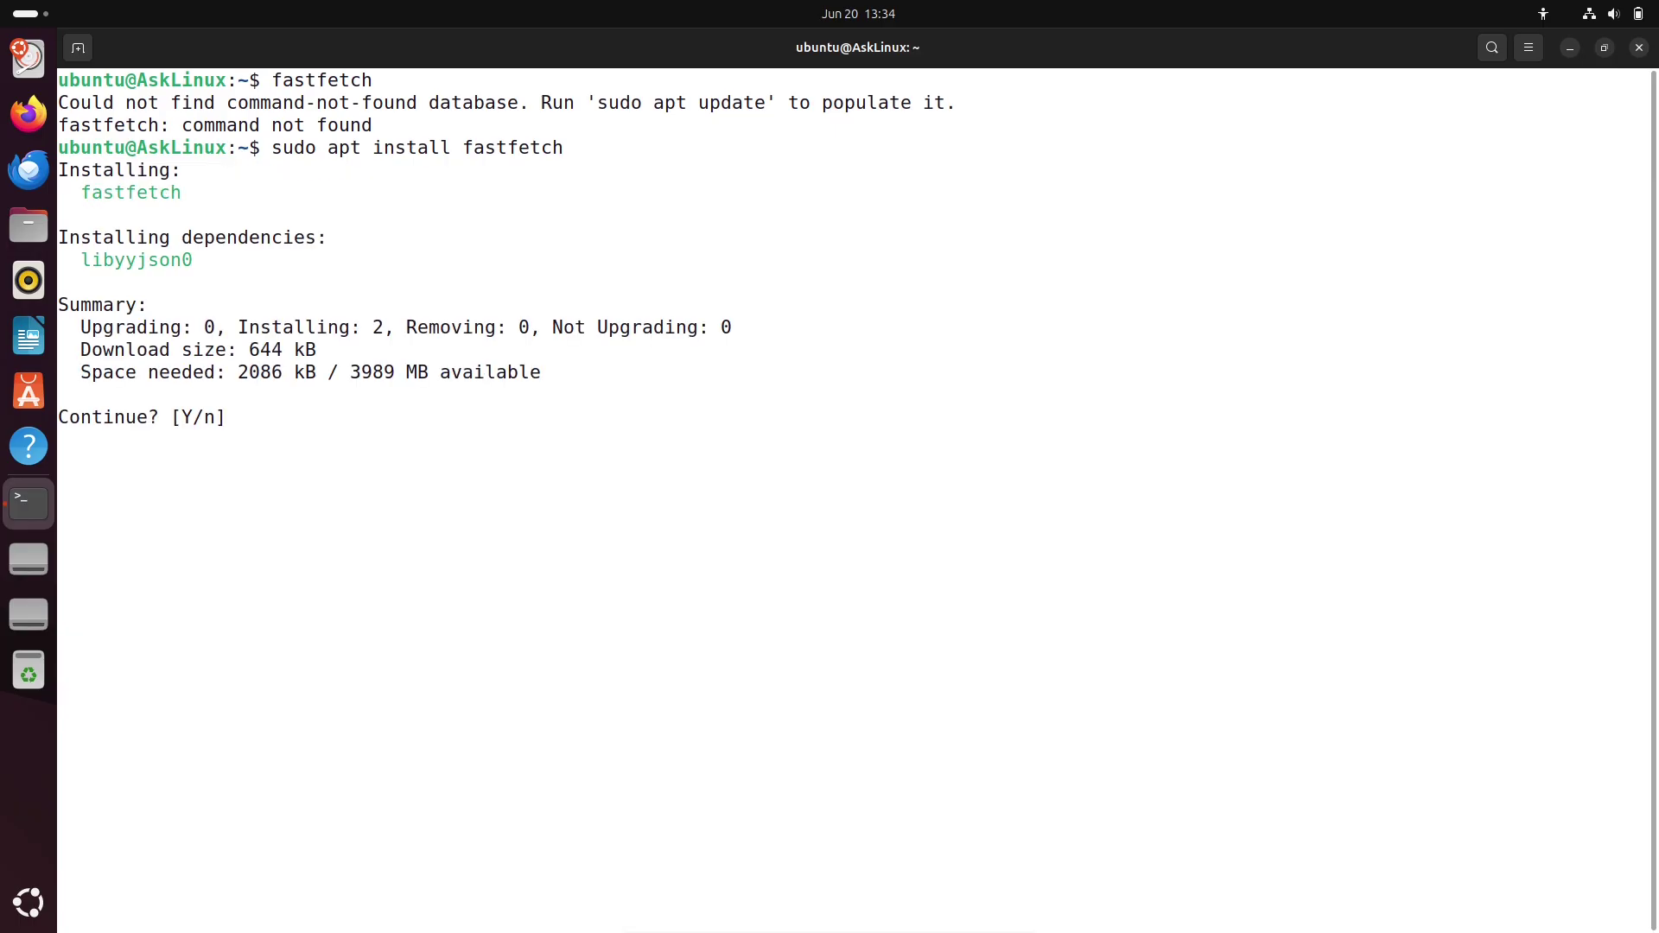
Answer y to install fastfetch and libyyjson0, and launch htop on Fedora
text(y)
key(Return)
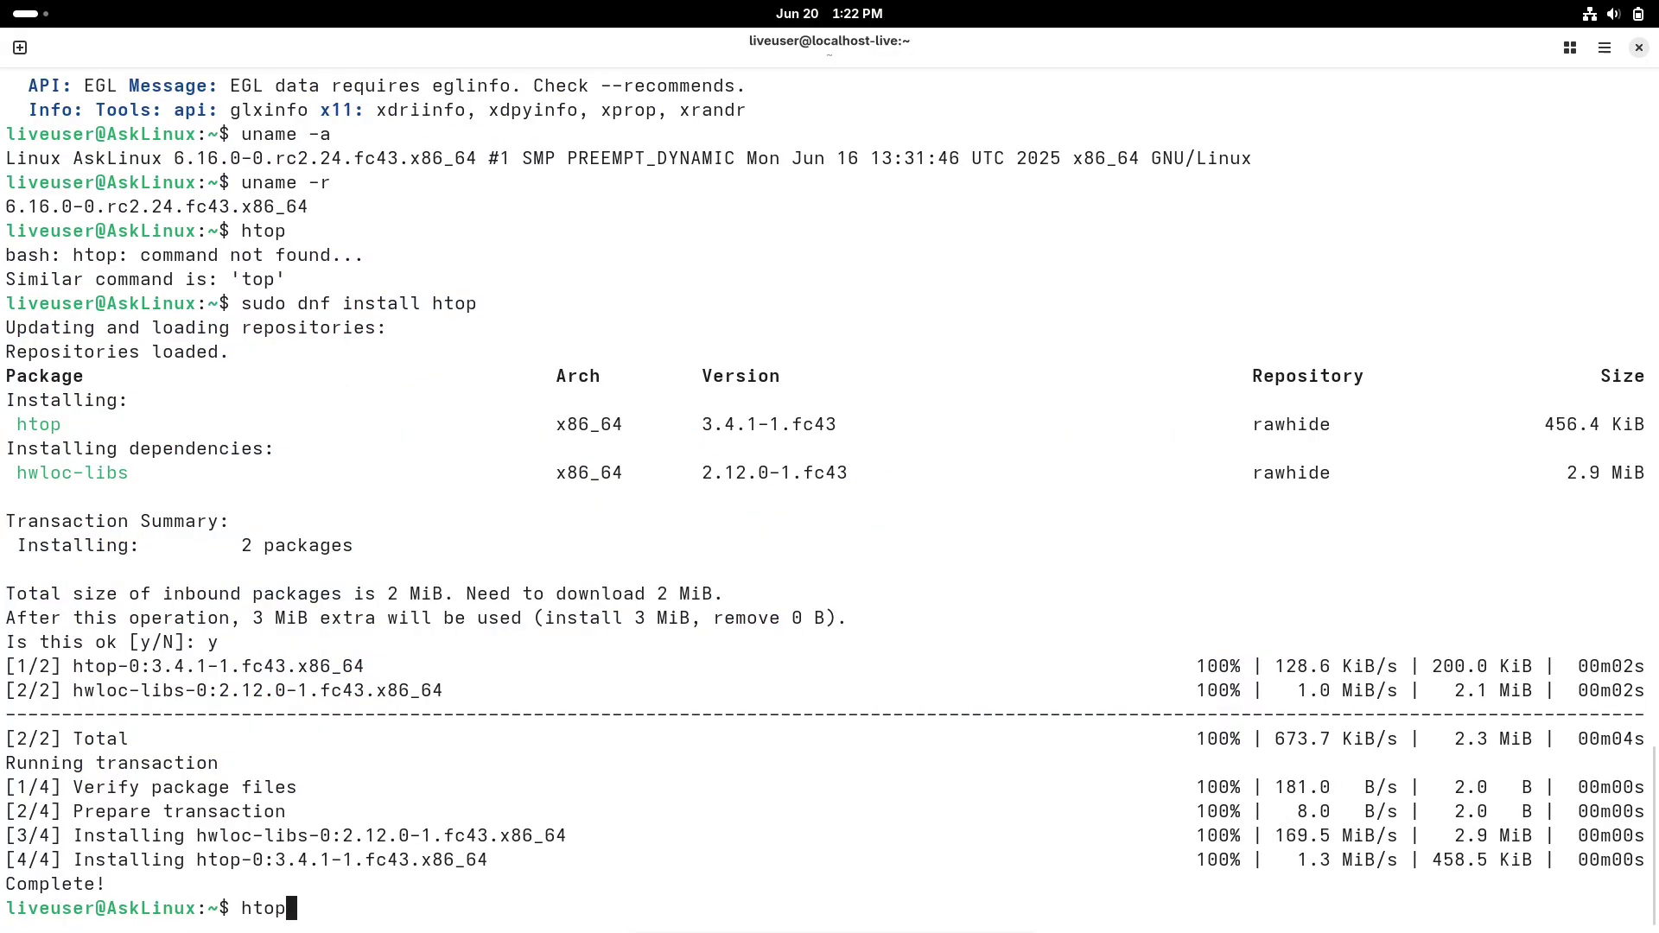
key(Return)
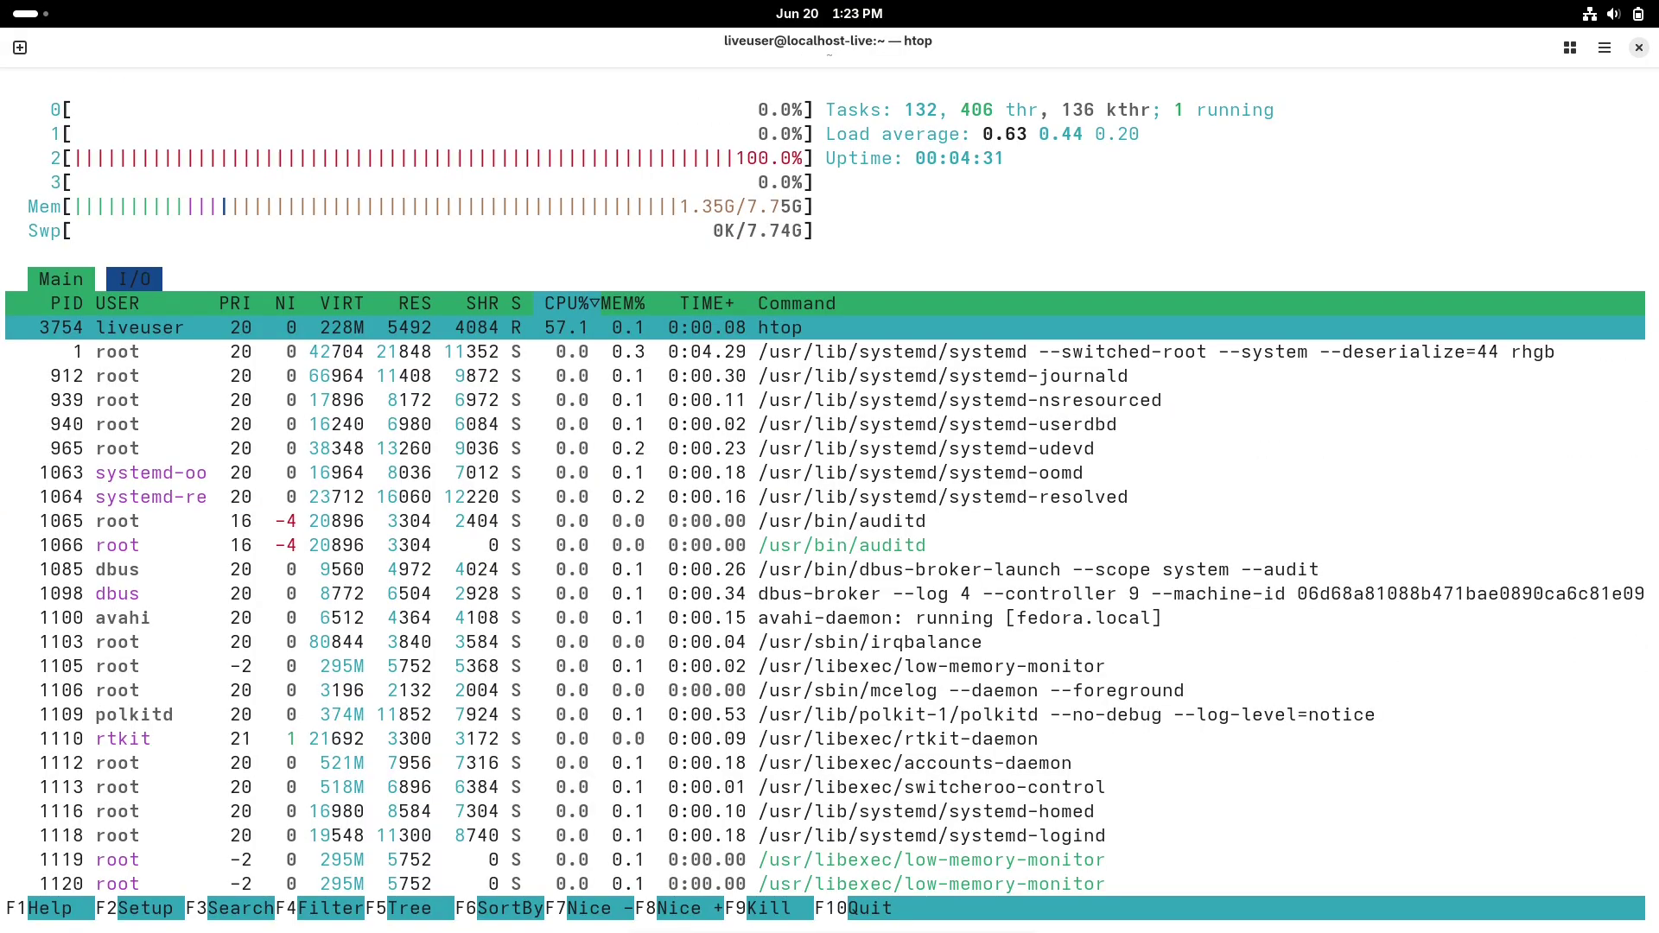
Close the htop terminal window, confirming the close, and return to the desktop
click(1638, 50)
click(919, 550)
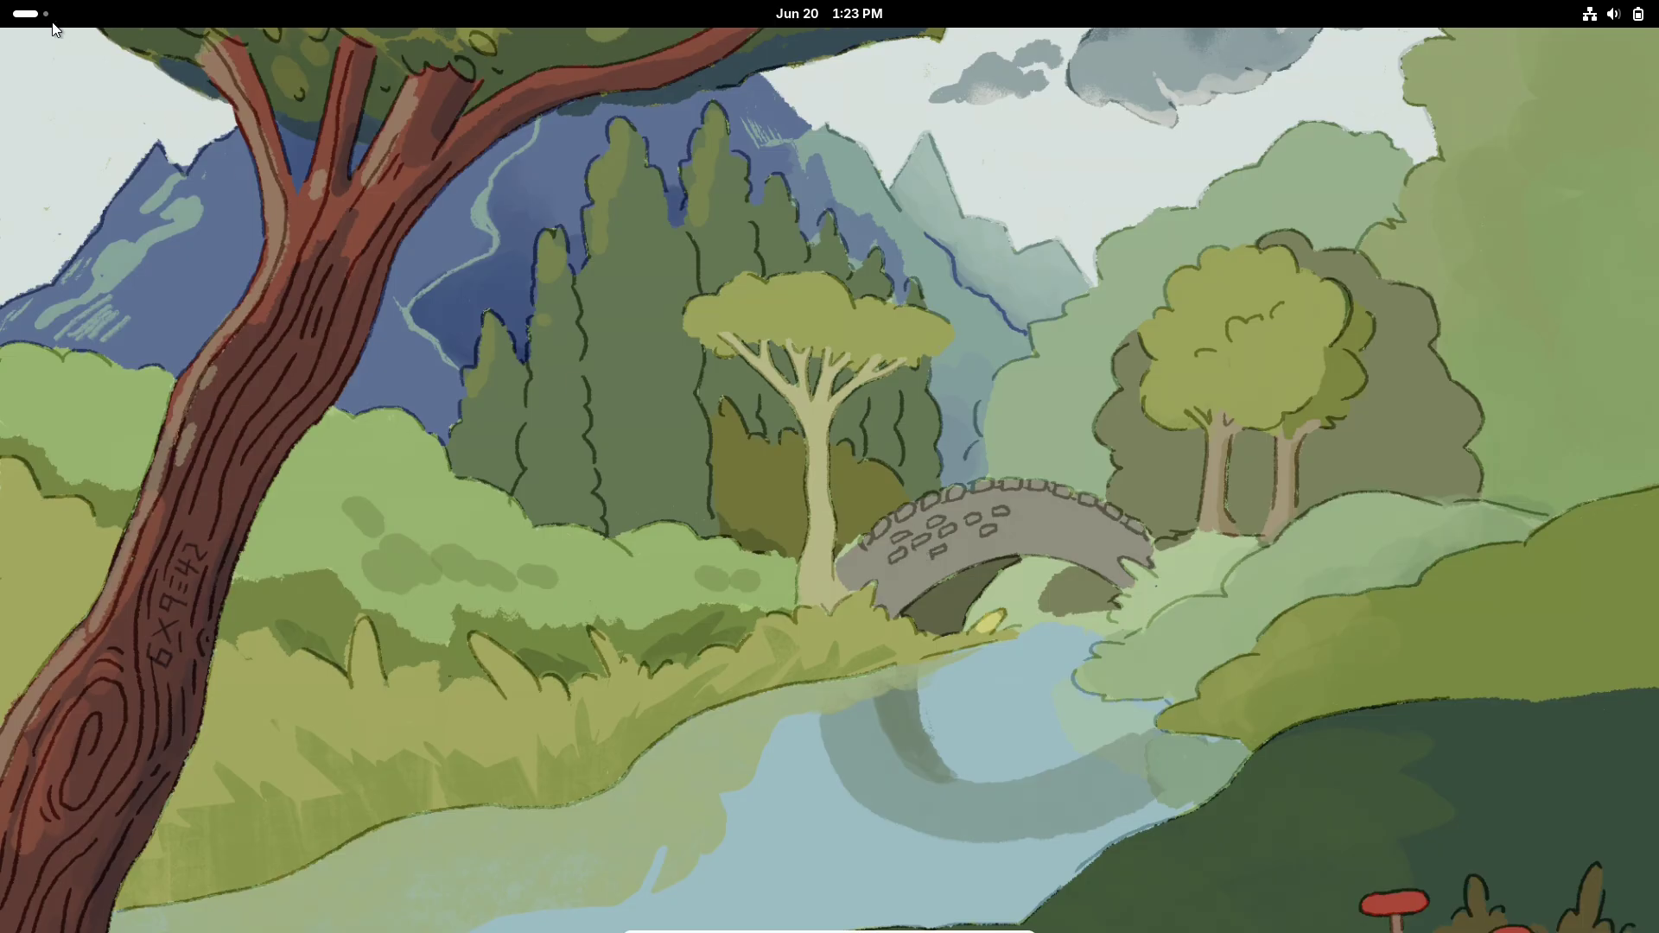
click(31, 13)
click(655, 434)
Browse the System and Utilities folders in the app grid, then view page two
key(super)
click(967, 879)
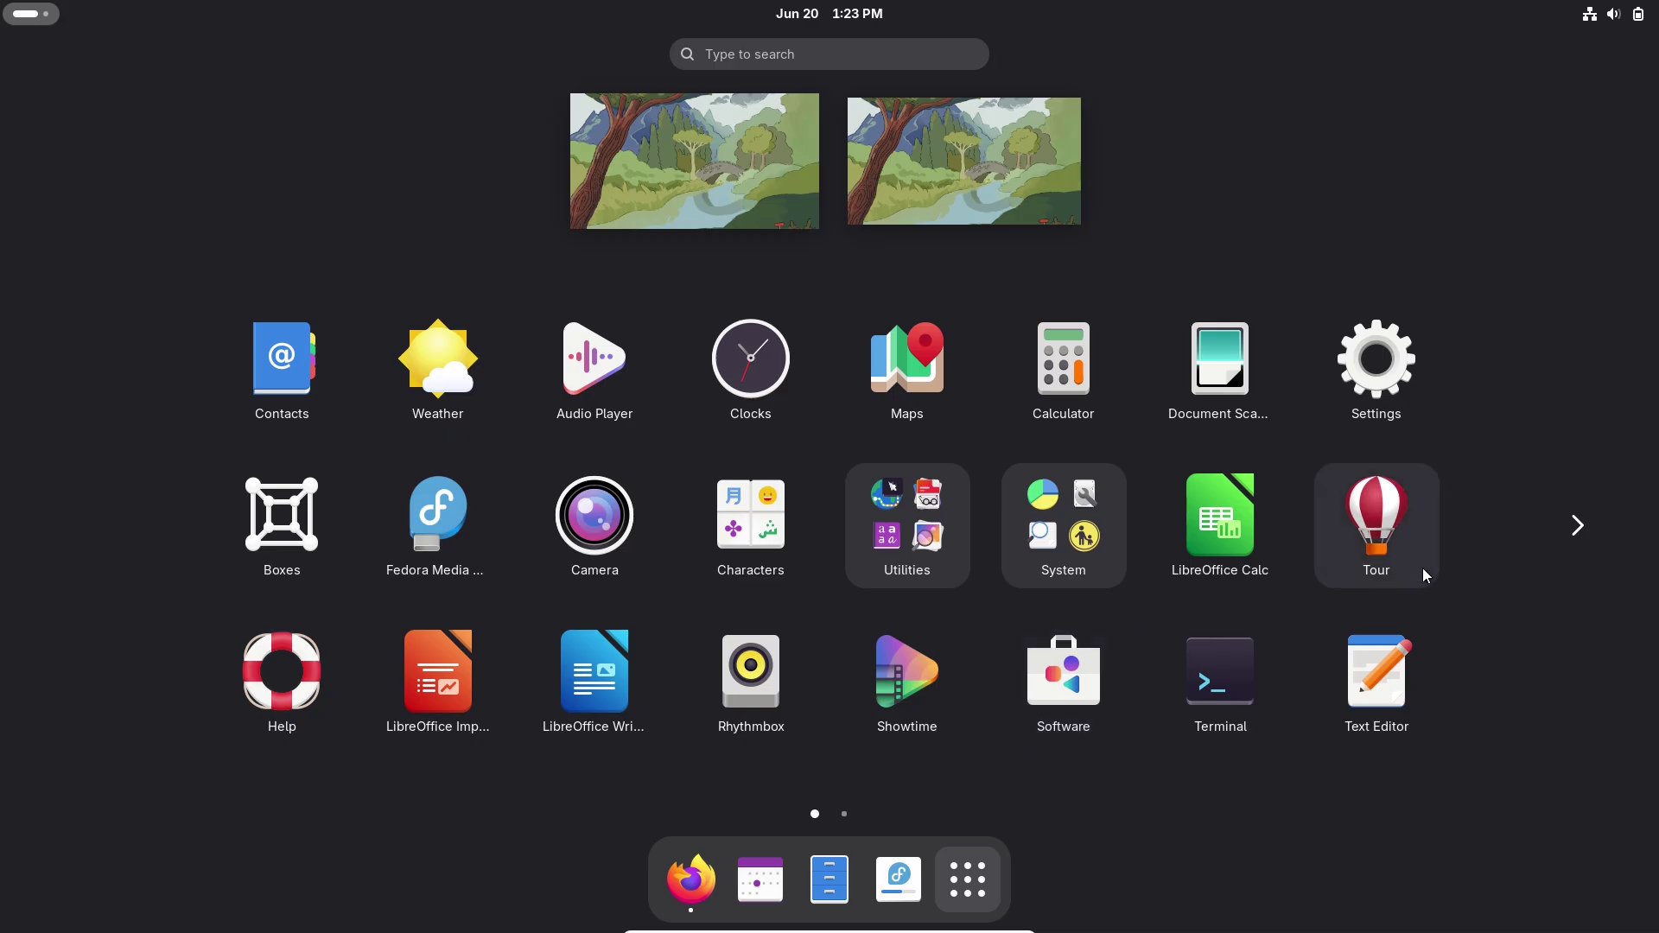
click(1101, 516)
click(1315, 235)
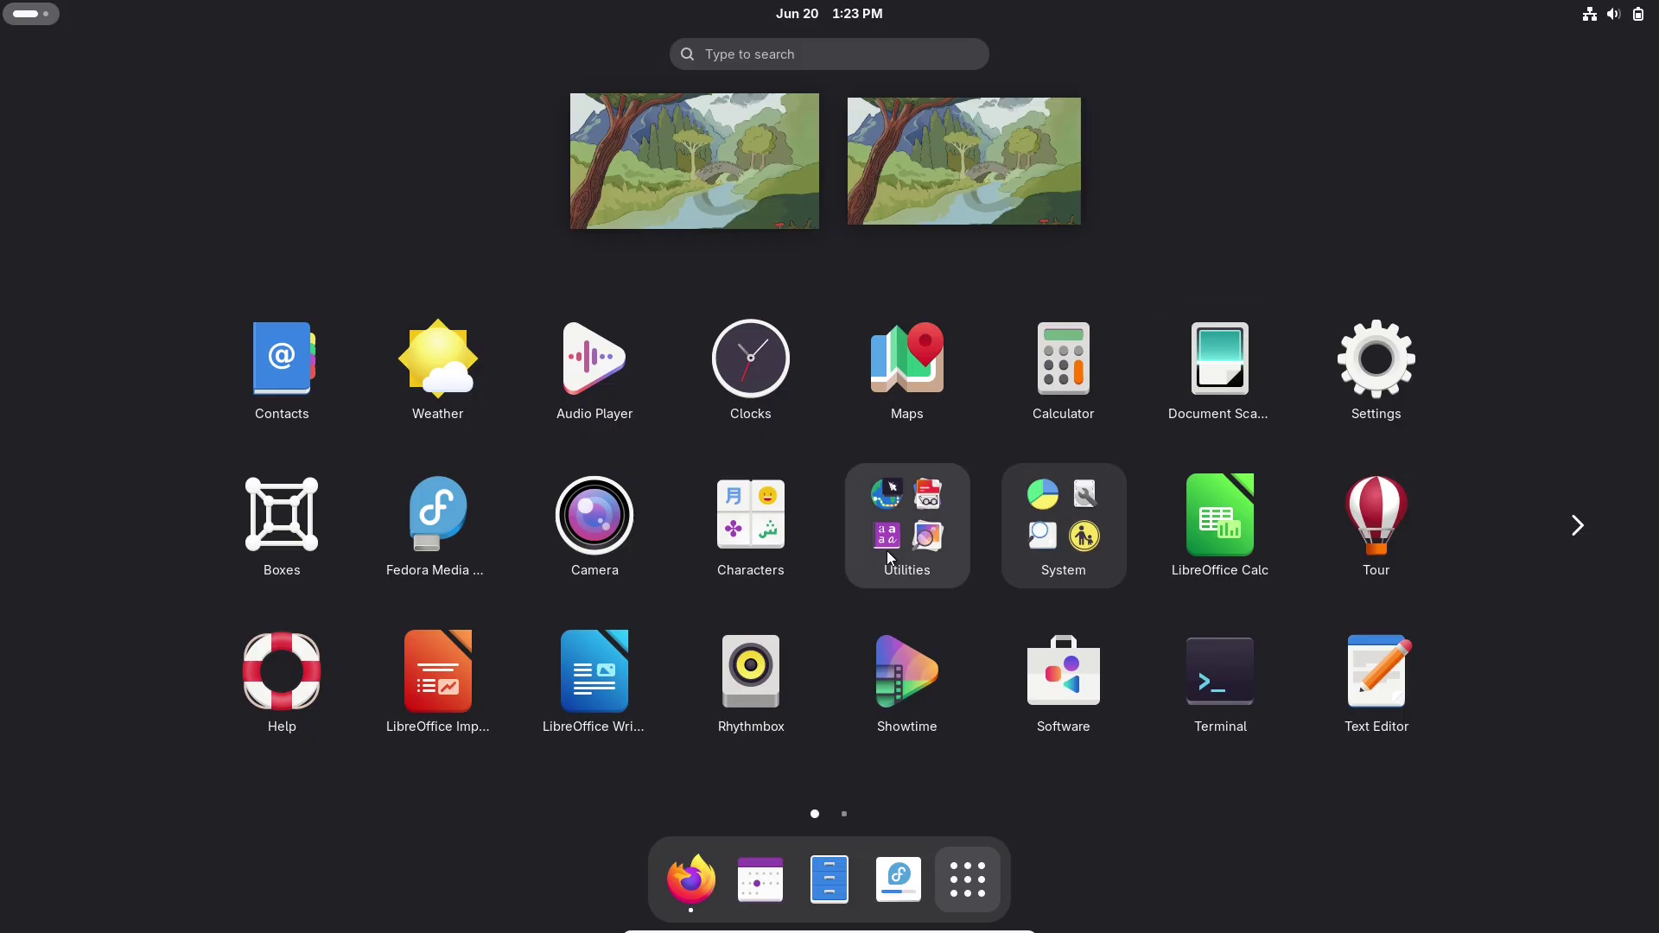
click(888, 558)
click(1516, 301)
click(1577, 523)
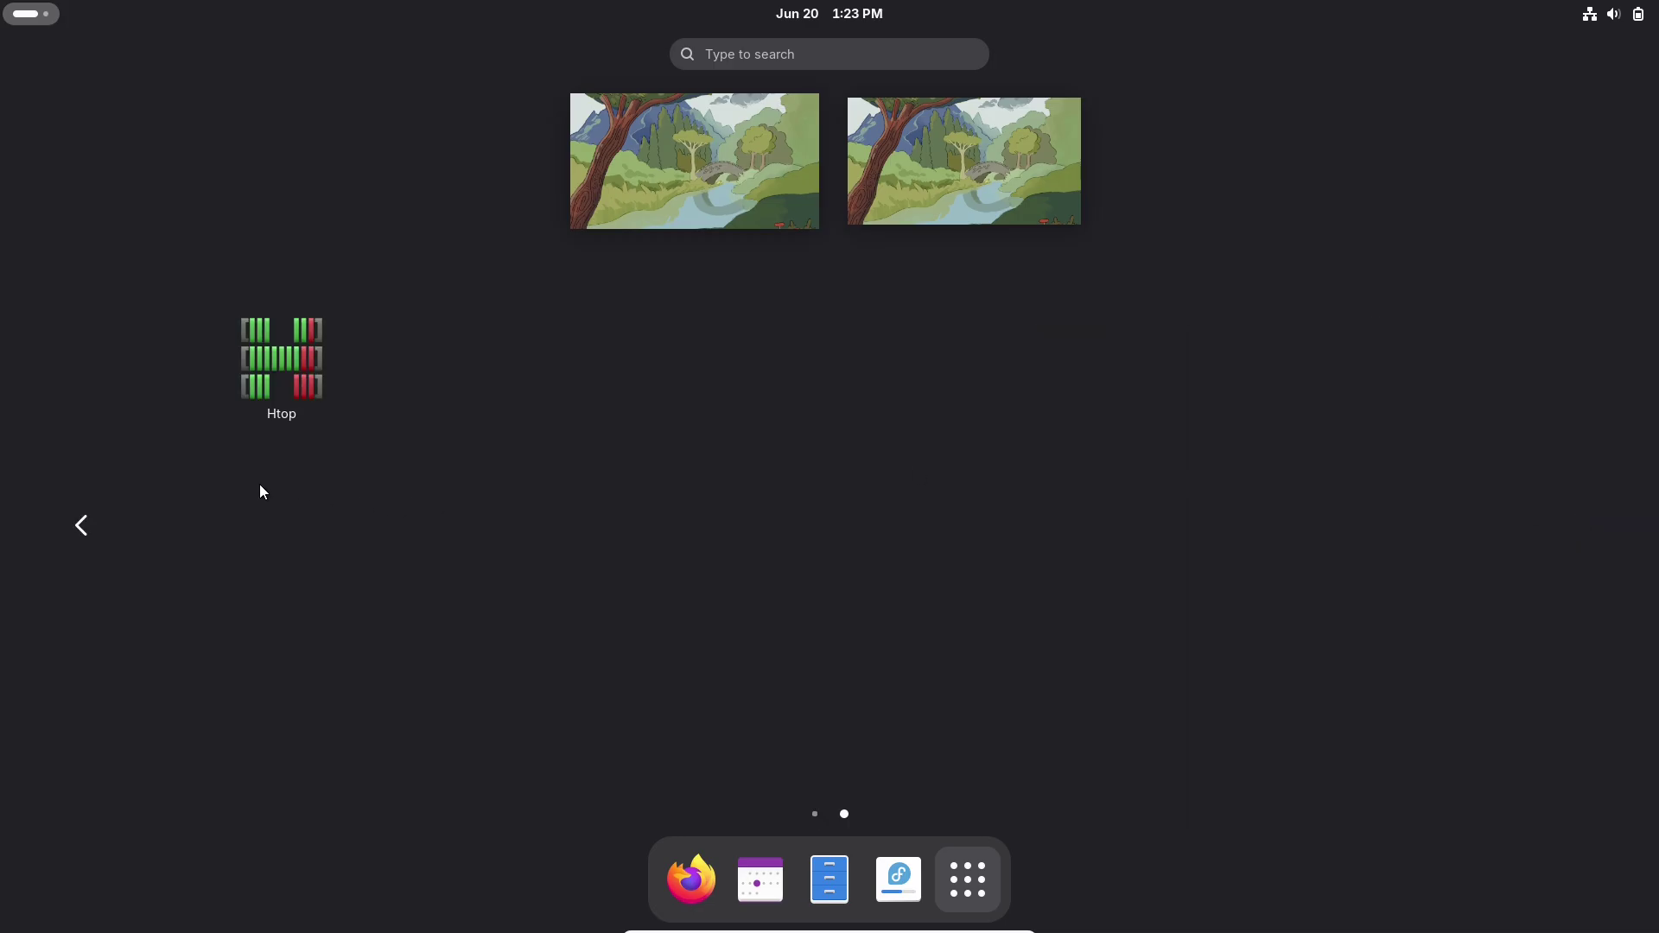
Run fastfetch for the system summary, then check whether inxi is available
text(f)
text(astfetch)
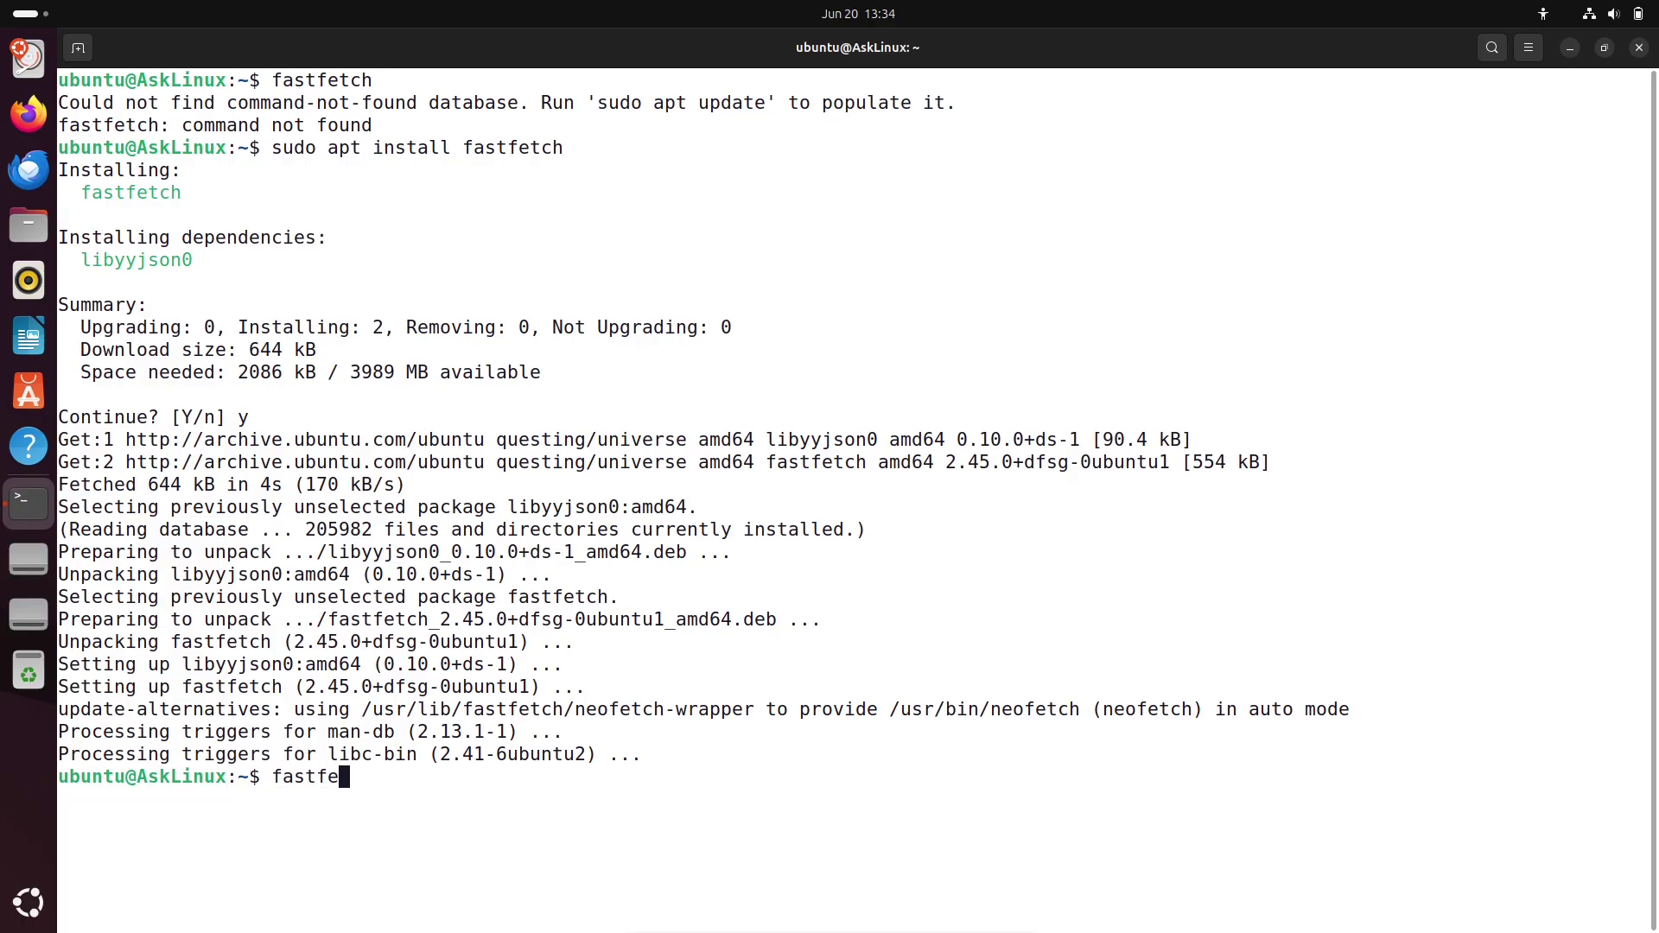
key(Return)
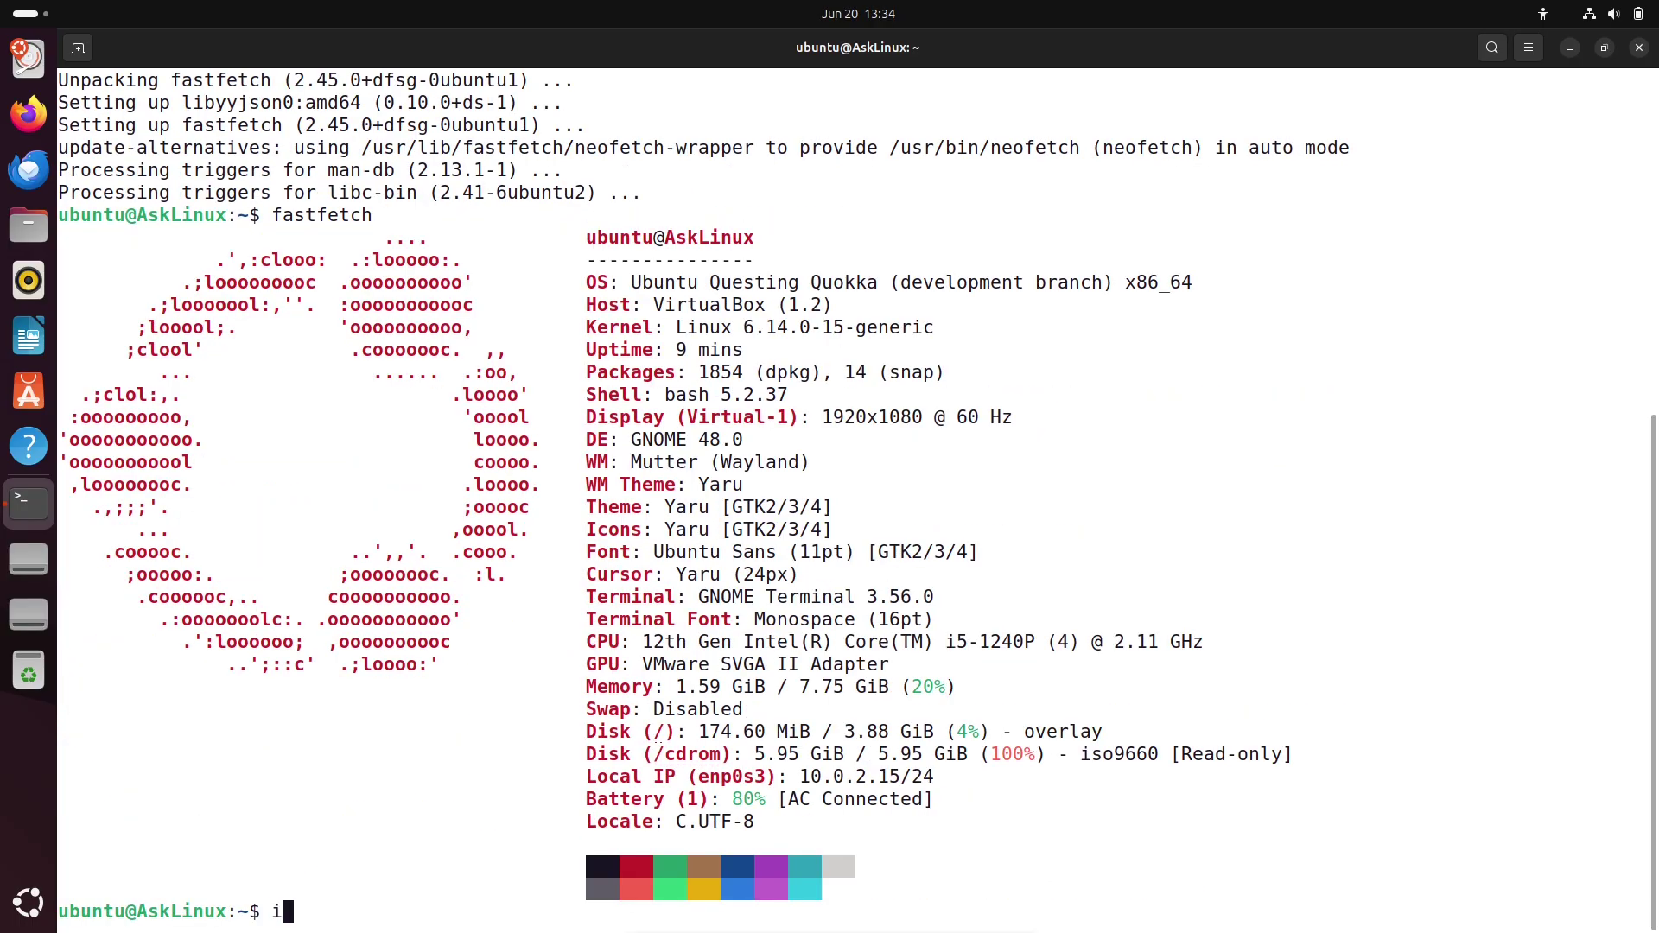
text(inxi)
key(Return)
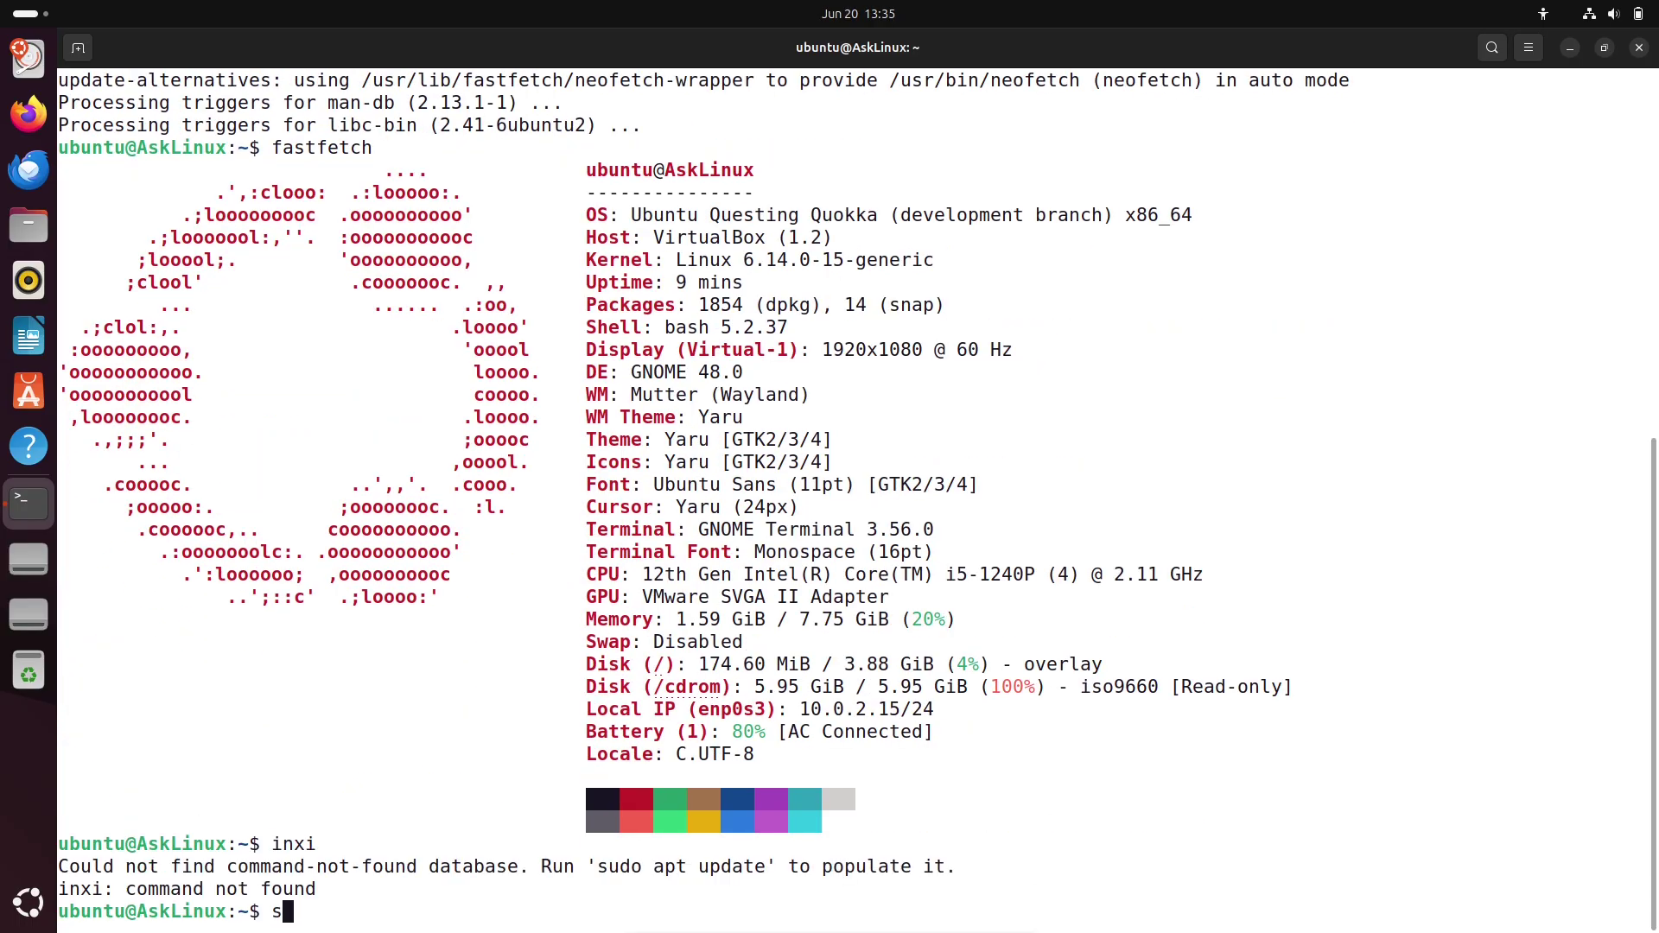
Install inxi and its dependencies with sudo apt install inxi, answering y
text(sudo apt install in)
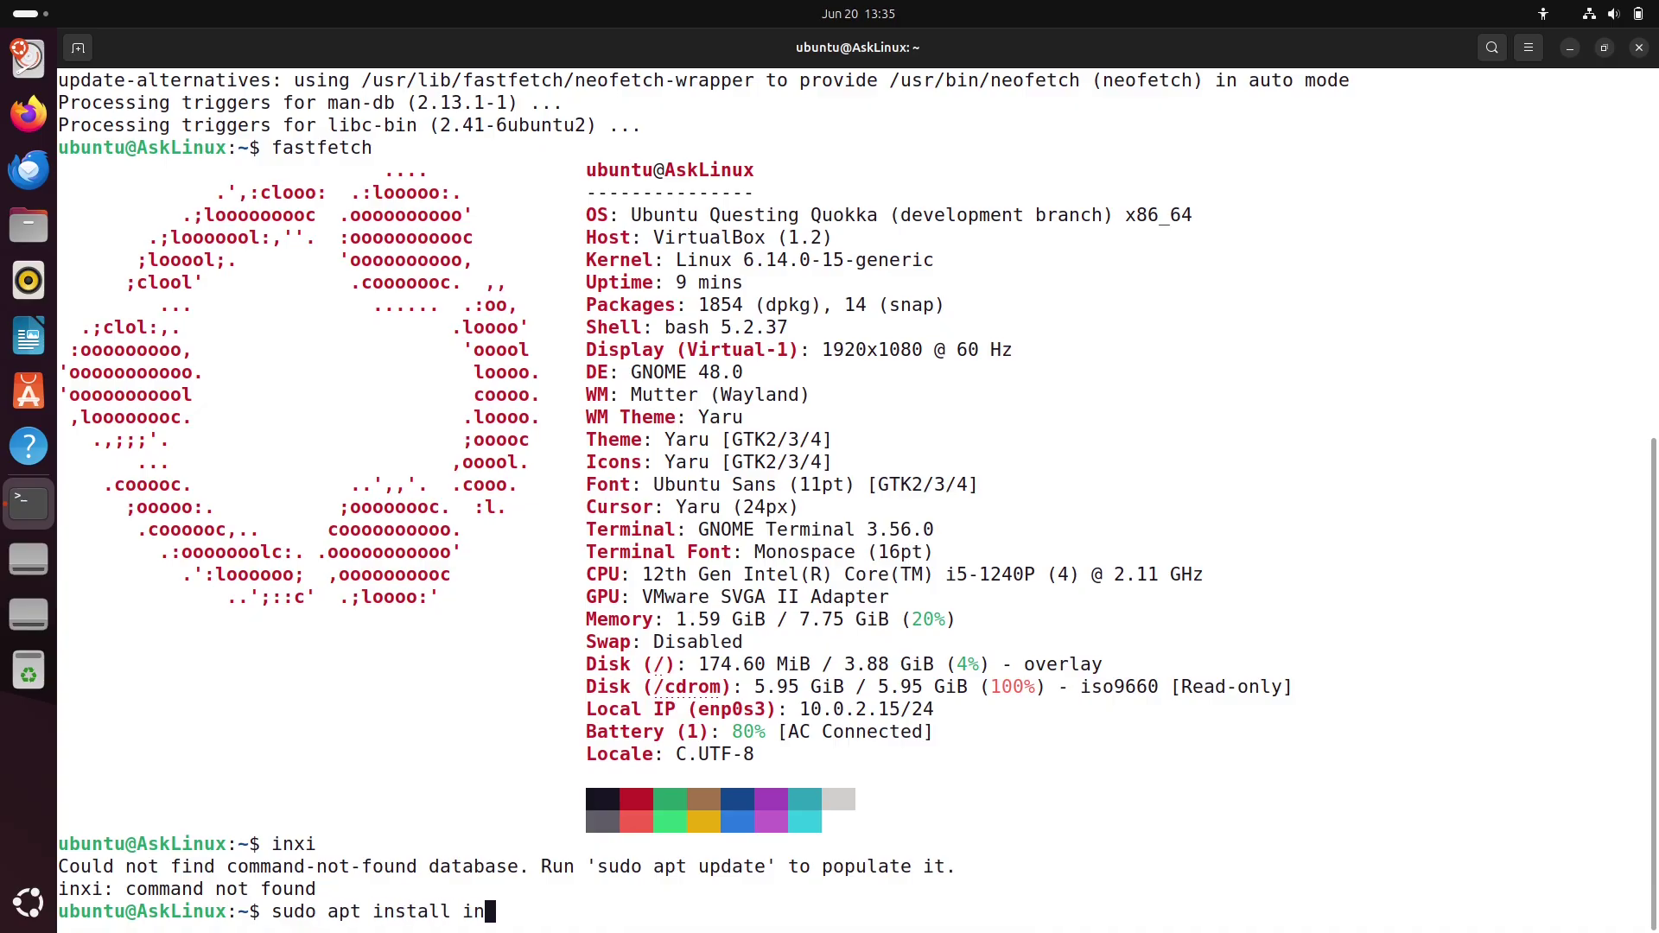
text(xi)
key(Return)
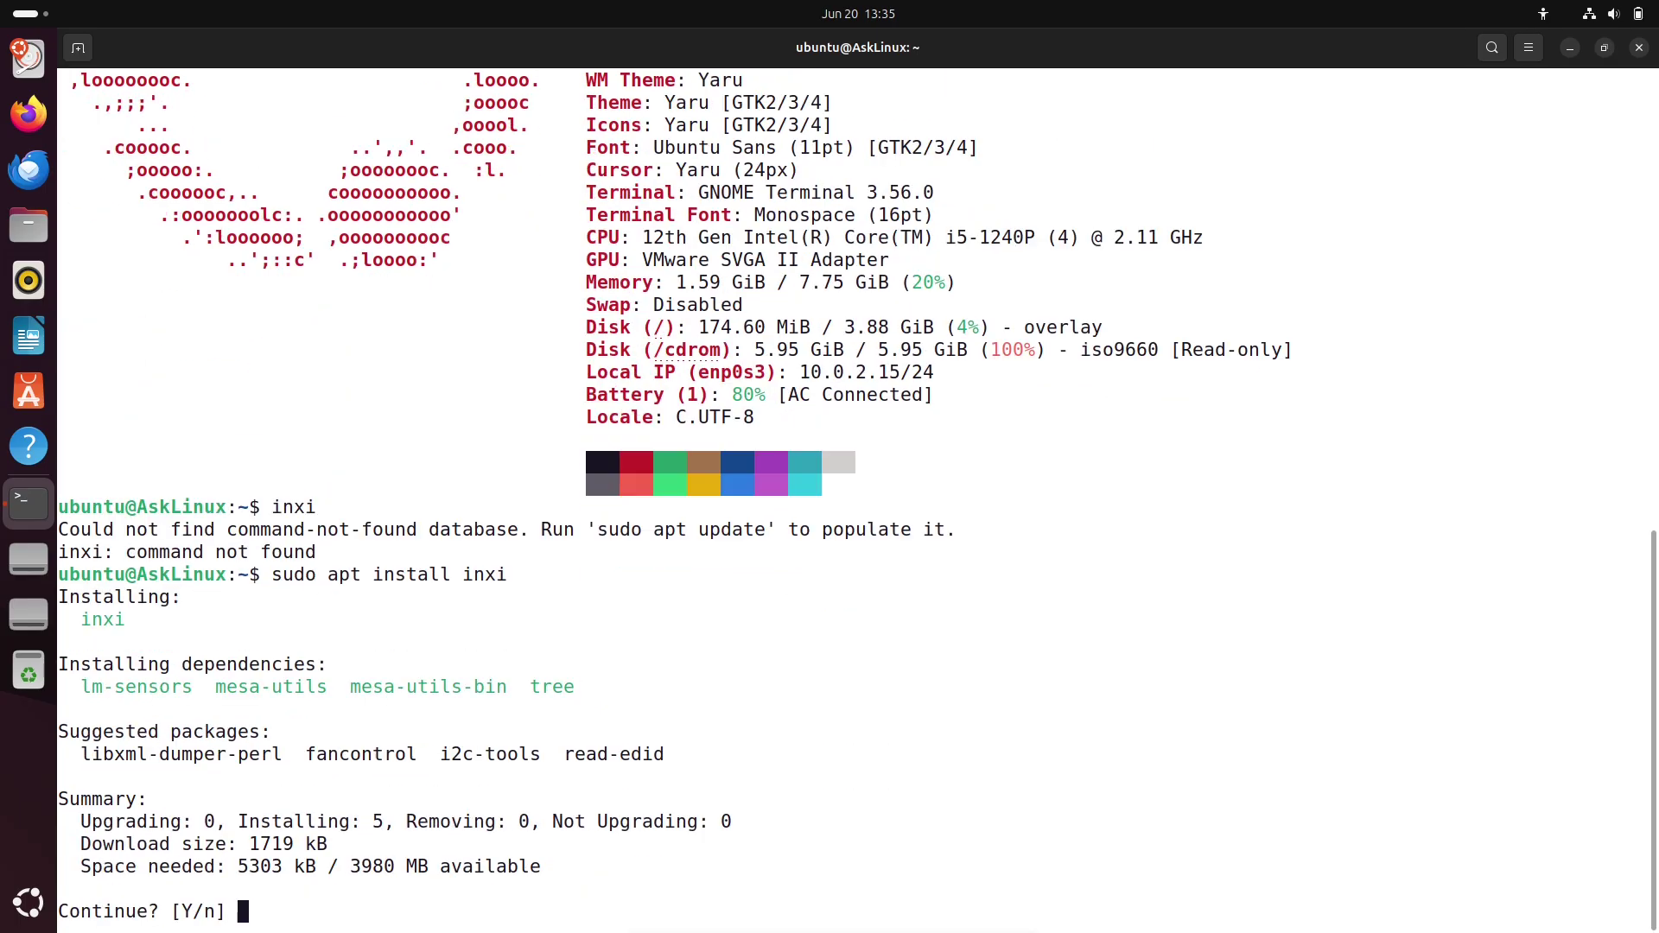
text(y)
key(Return)
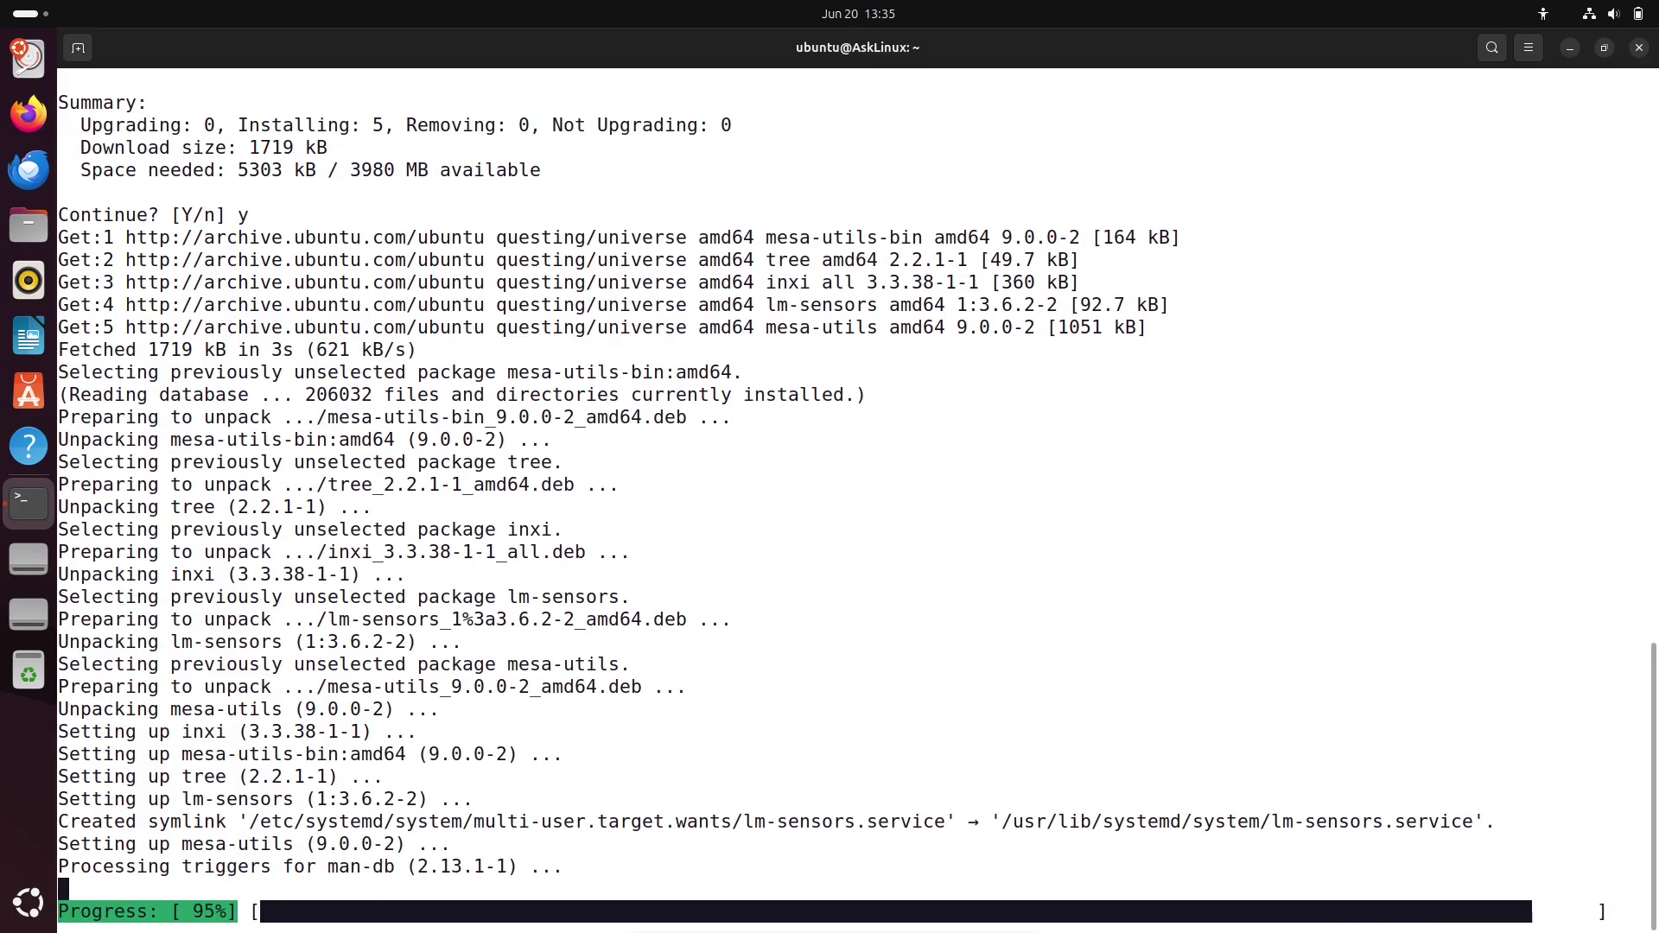
Launch Firefox, close the mozilla.org privacy tab, and load about:support
text(in)
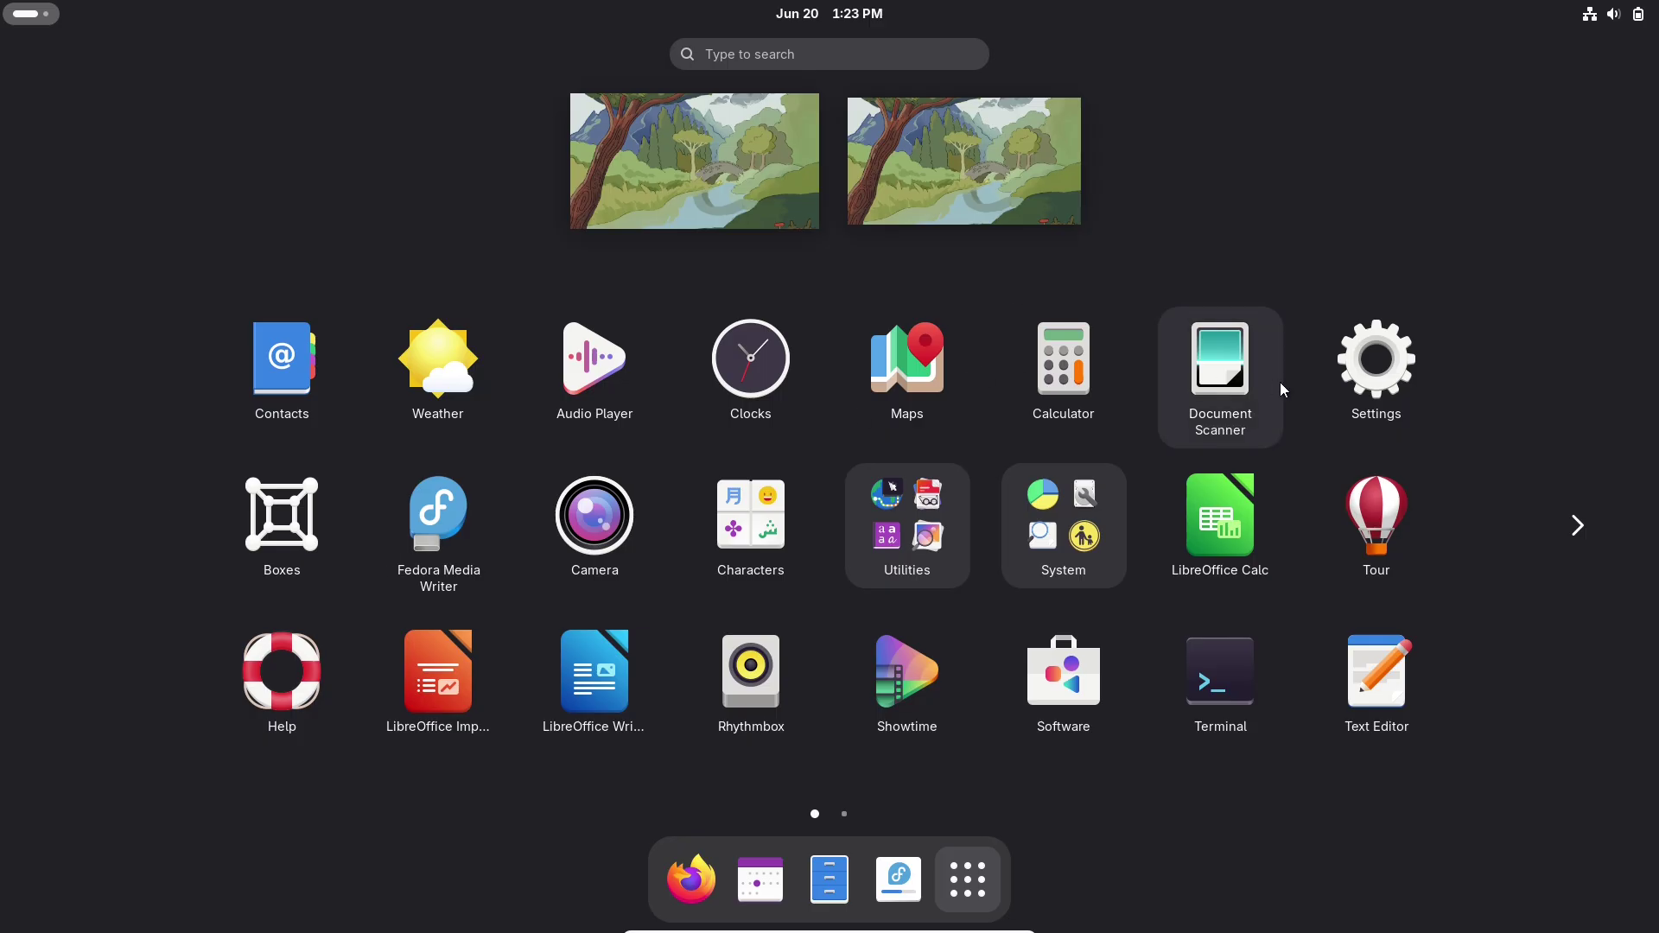
click(1366, 379)
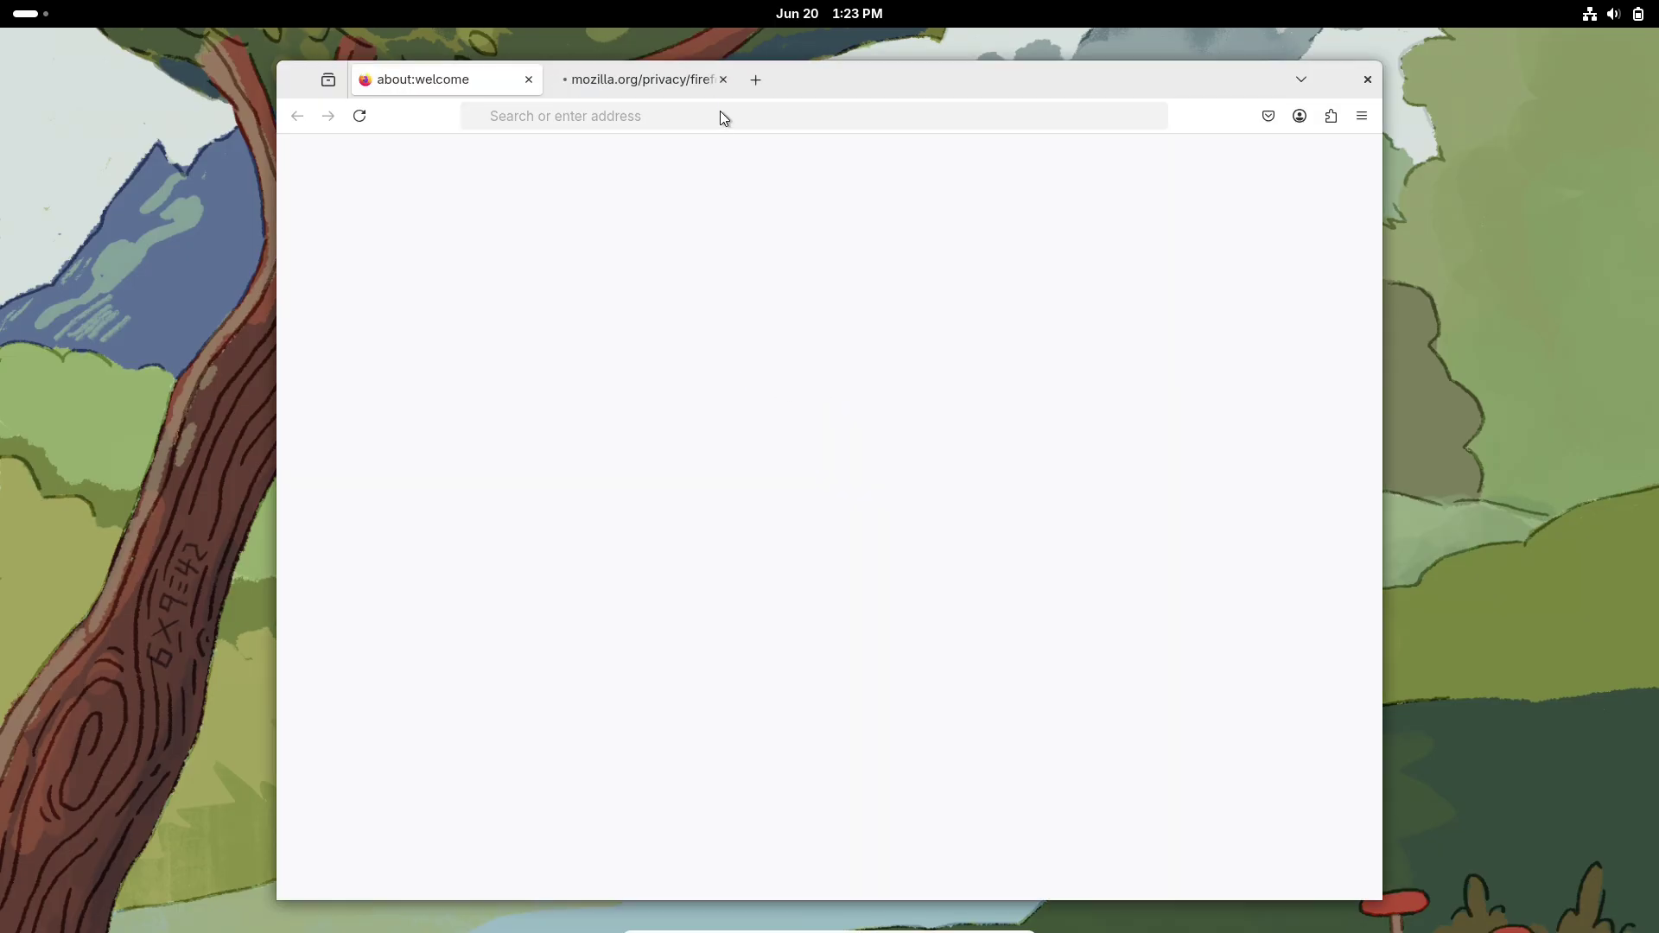
click(724, 80)
click(728, 112)
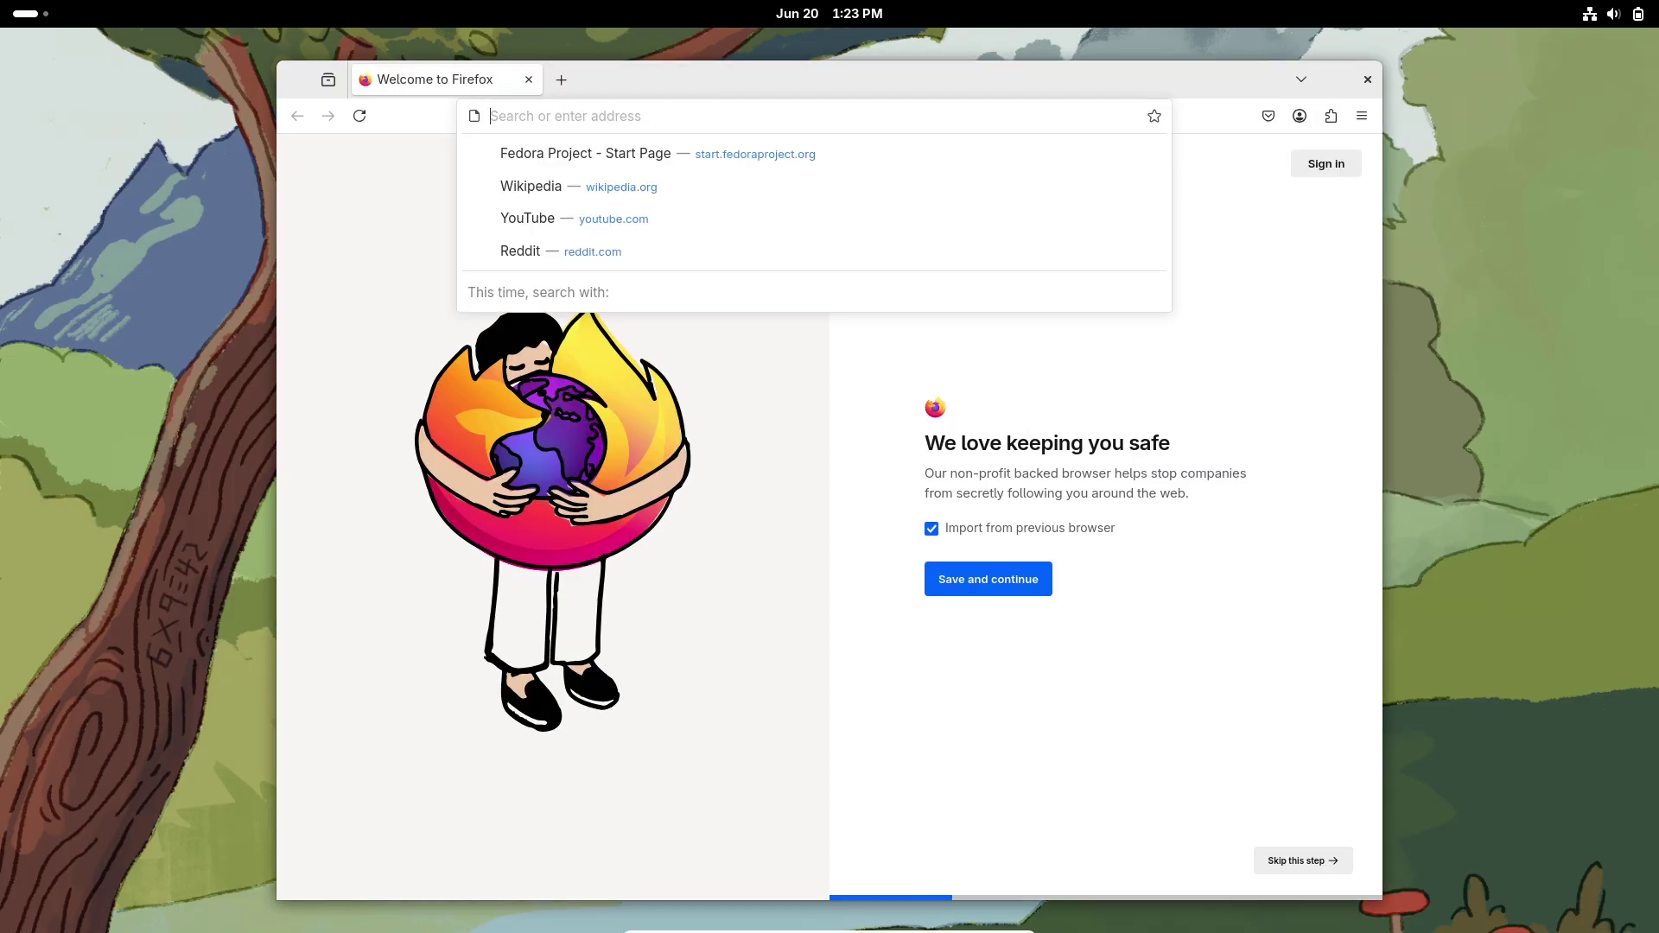
text(about:support)
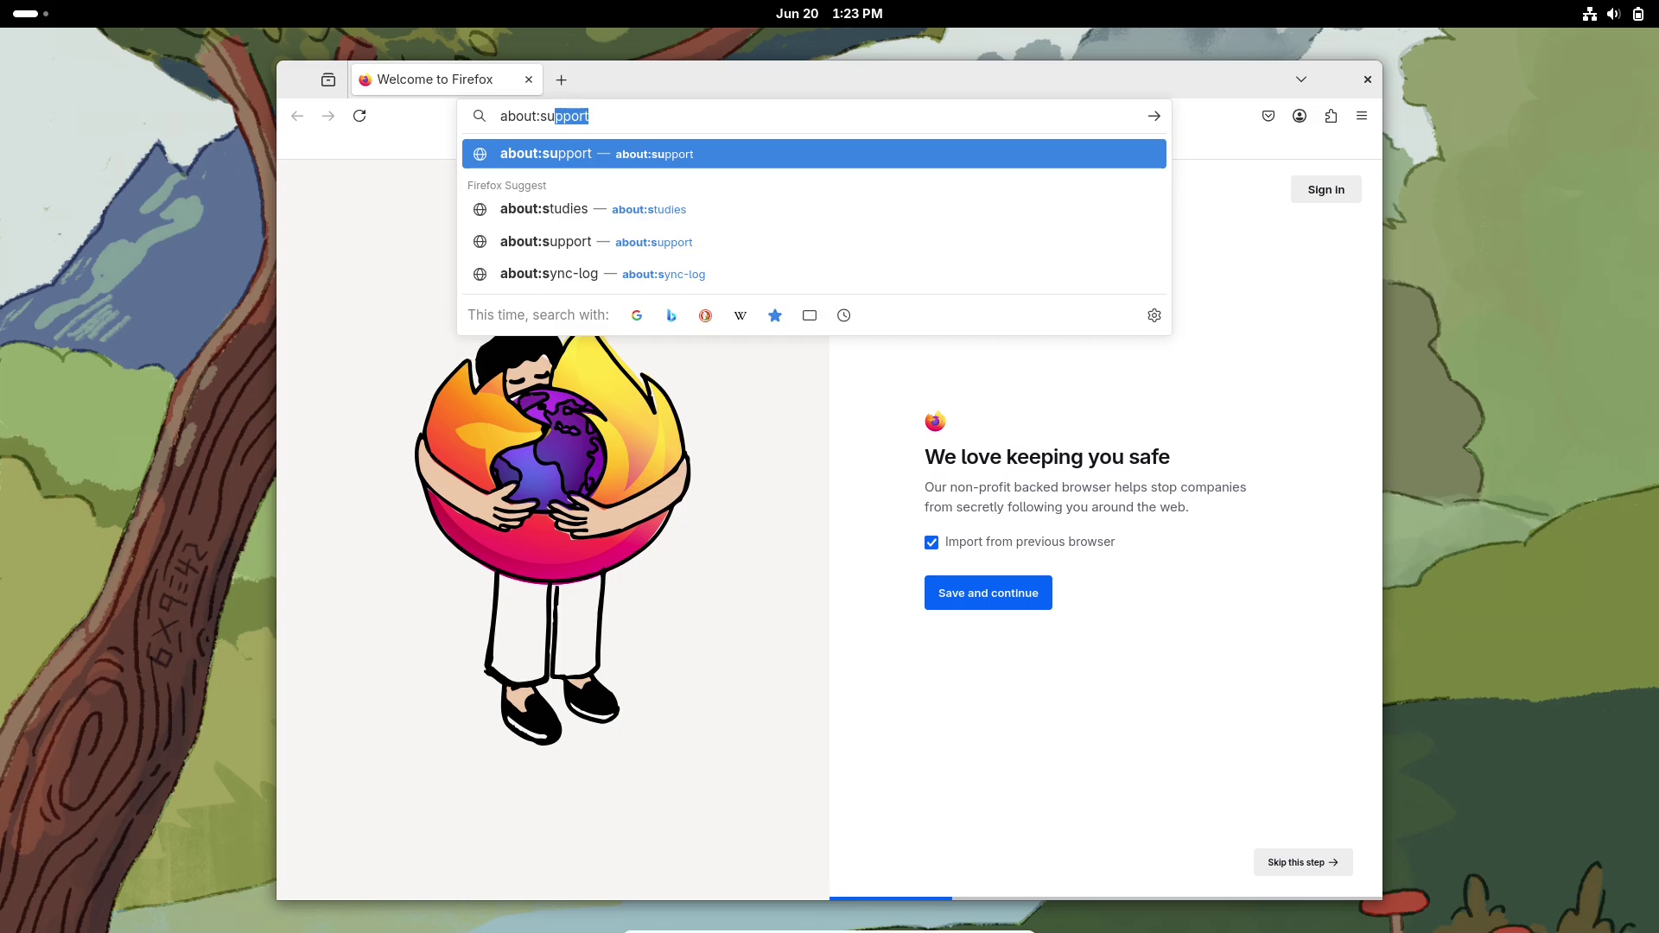
key(Return)
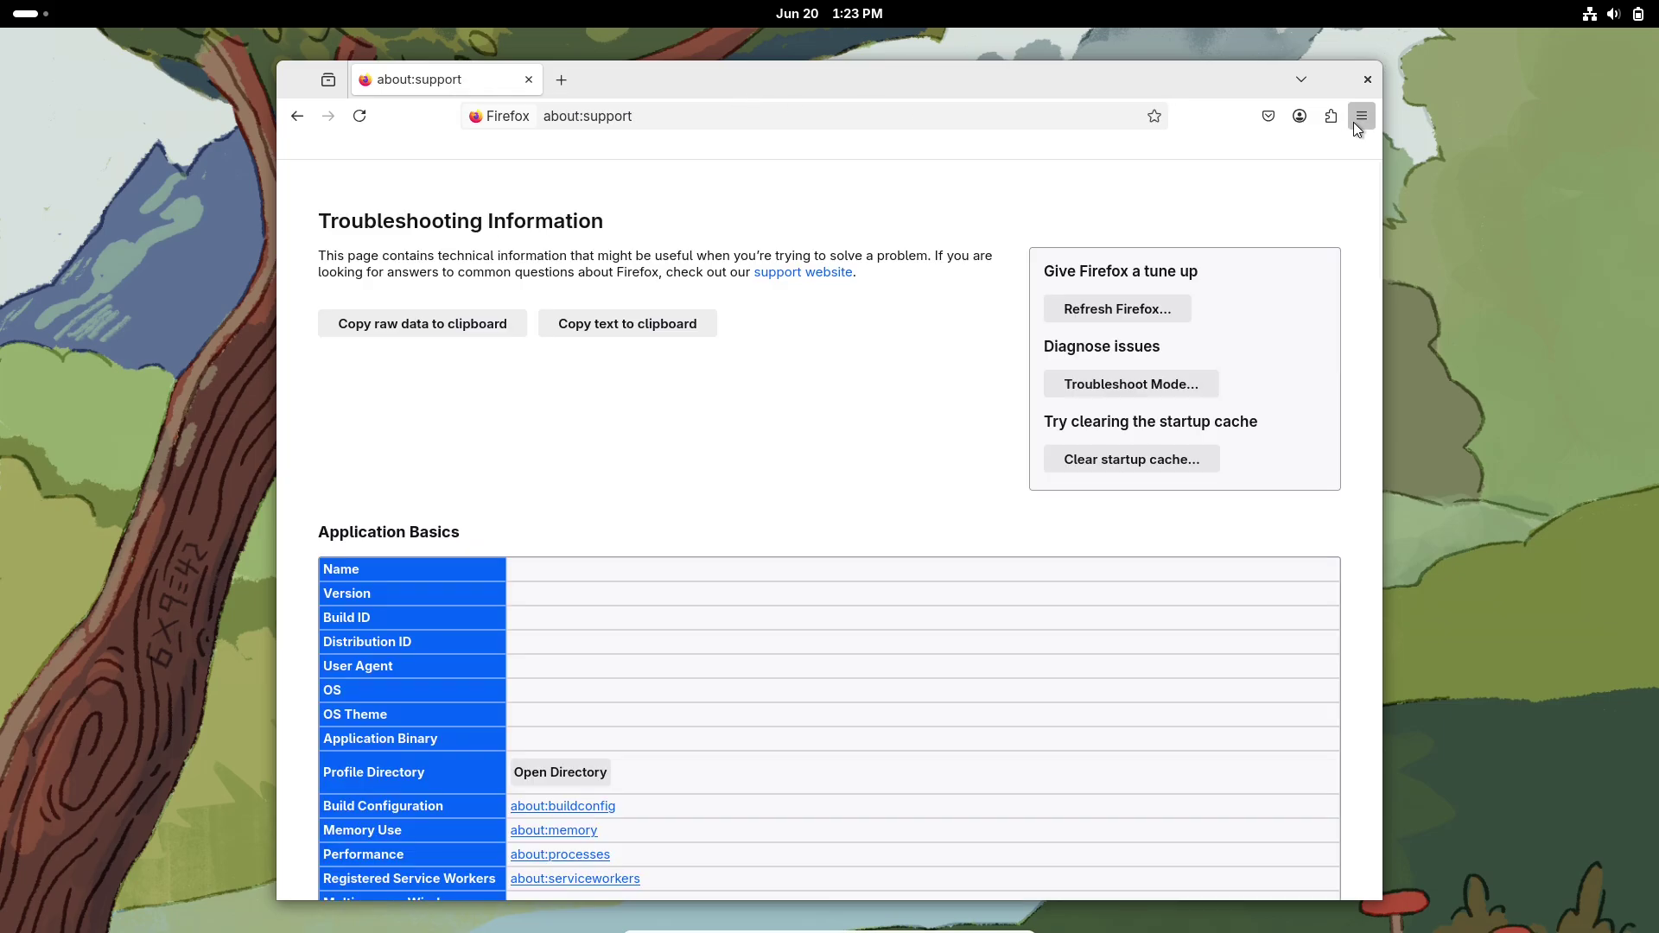
Zoom the about:support page to 133% and maximize the Firefox window
click(1361, 117)
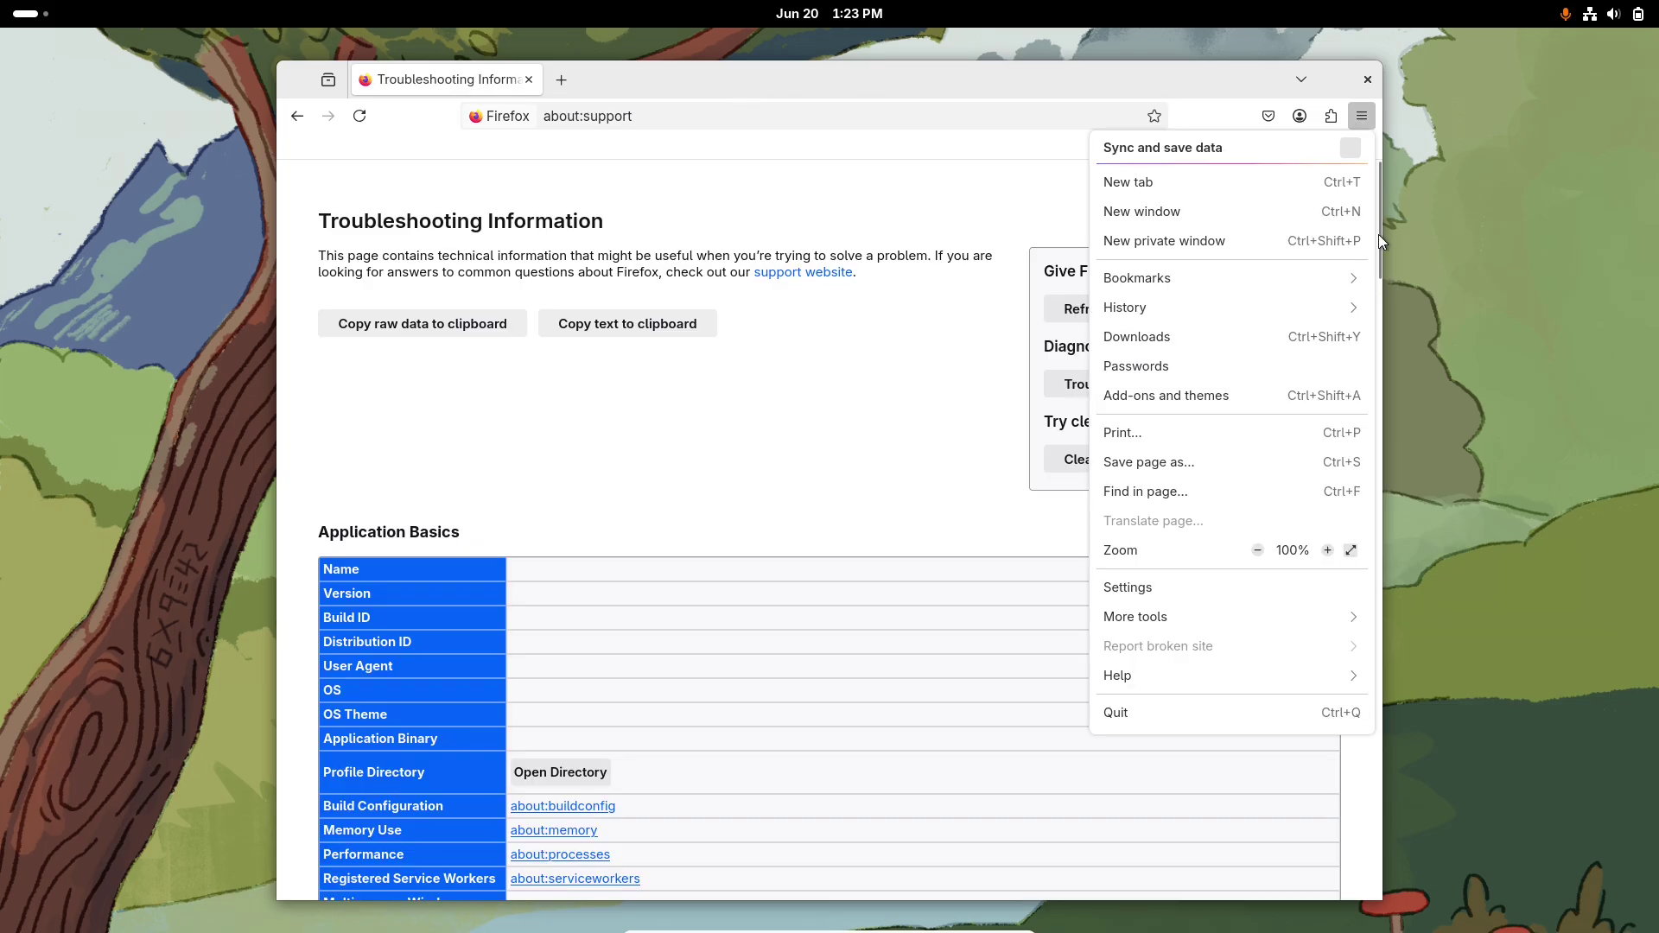
click(1330, 551)
click(1329, 551)
click(1329, 550)
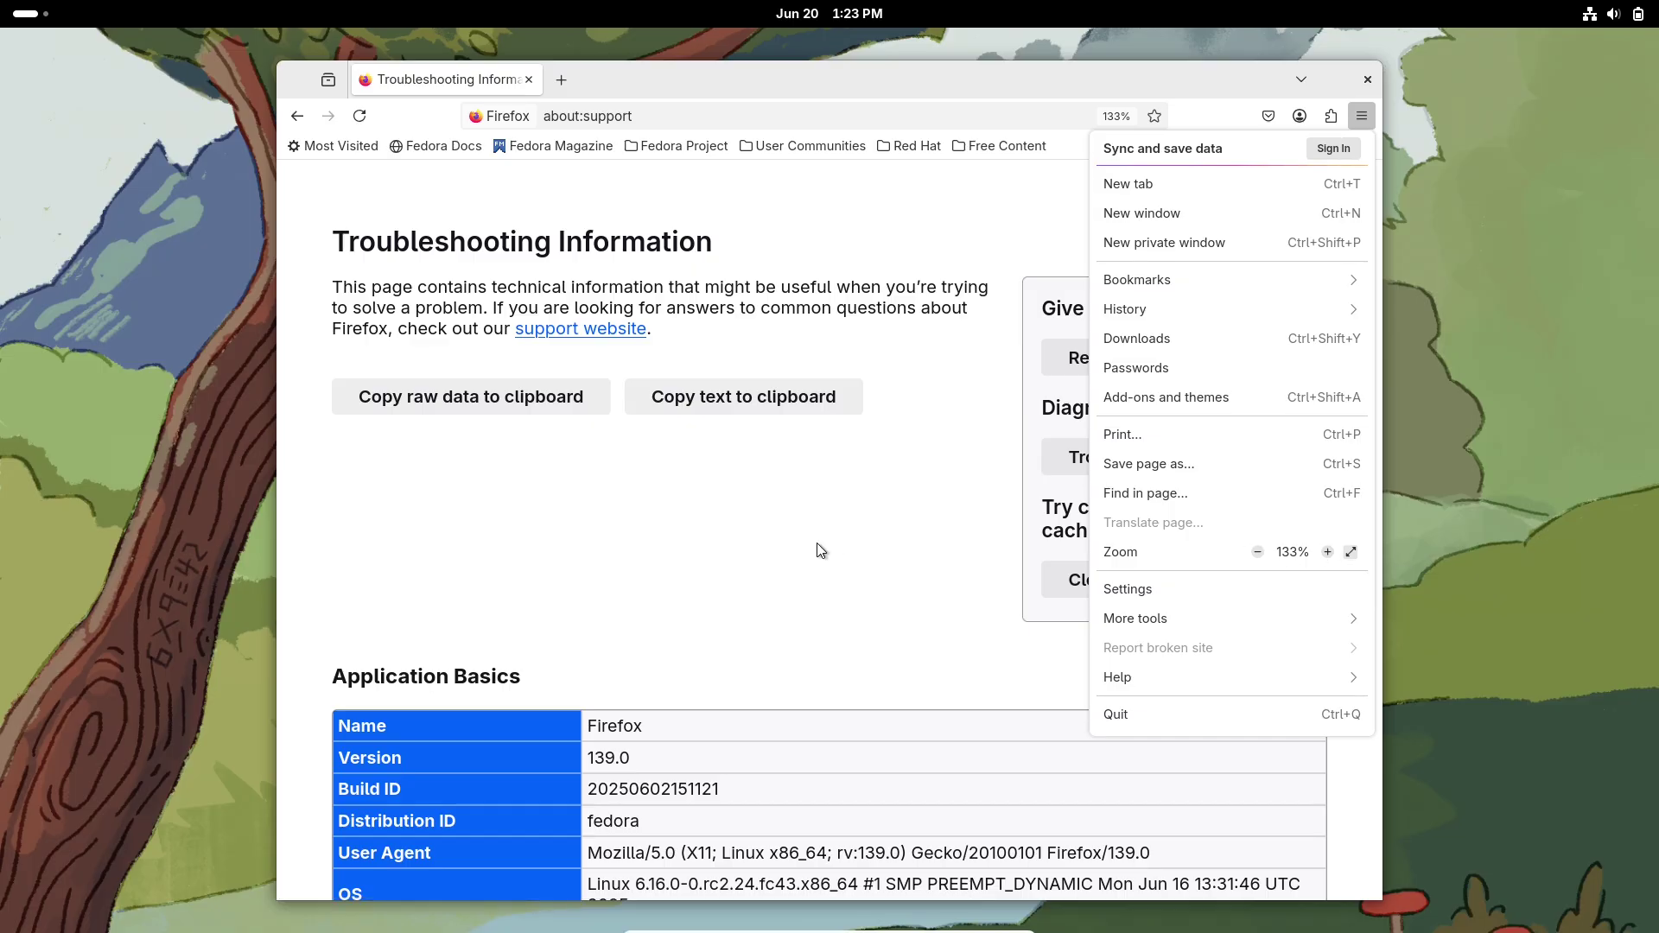
click(1096, 84)
double_click(1096, 80)
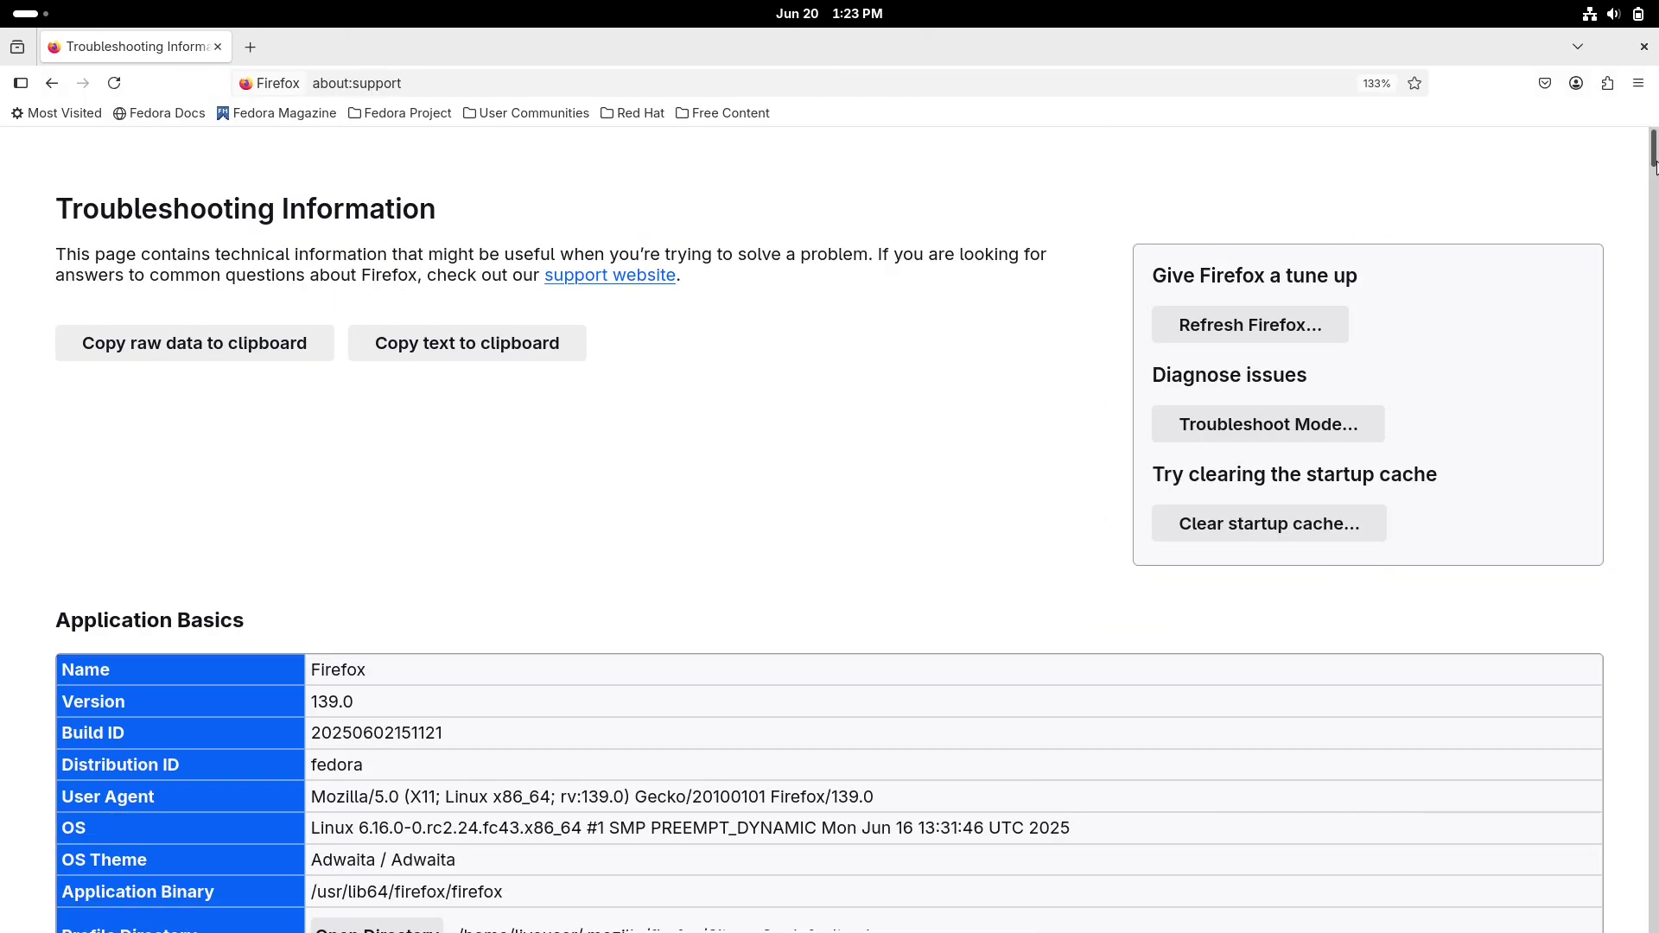
Run inxi in the Ubuntu terminal to list system information
scroll(1655, 190, down, 3)
scroll(1655, 190, down, 3)
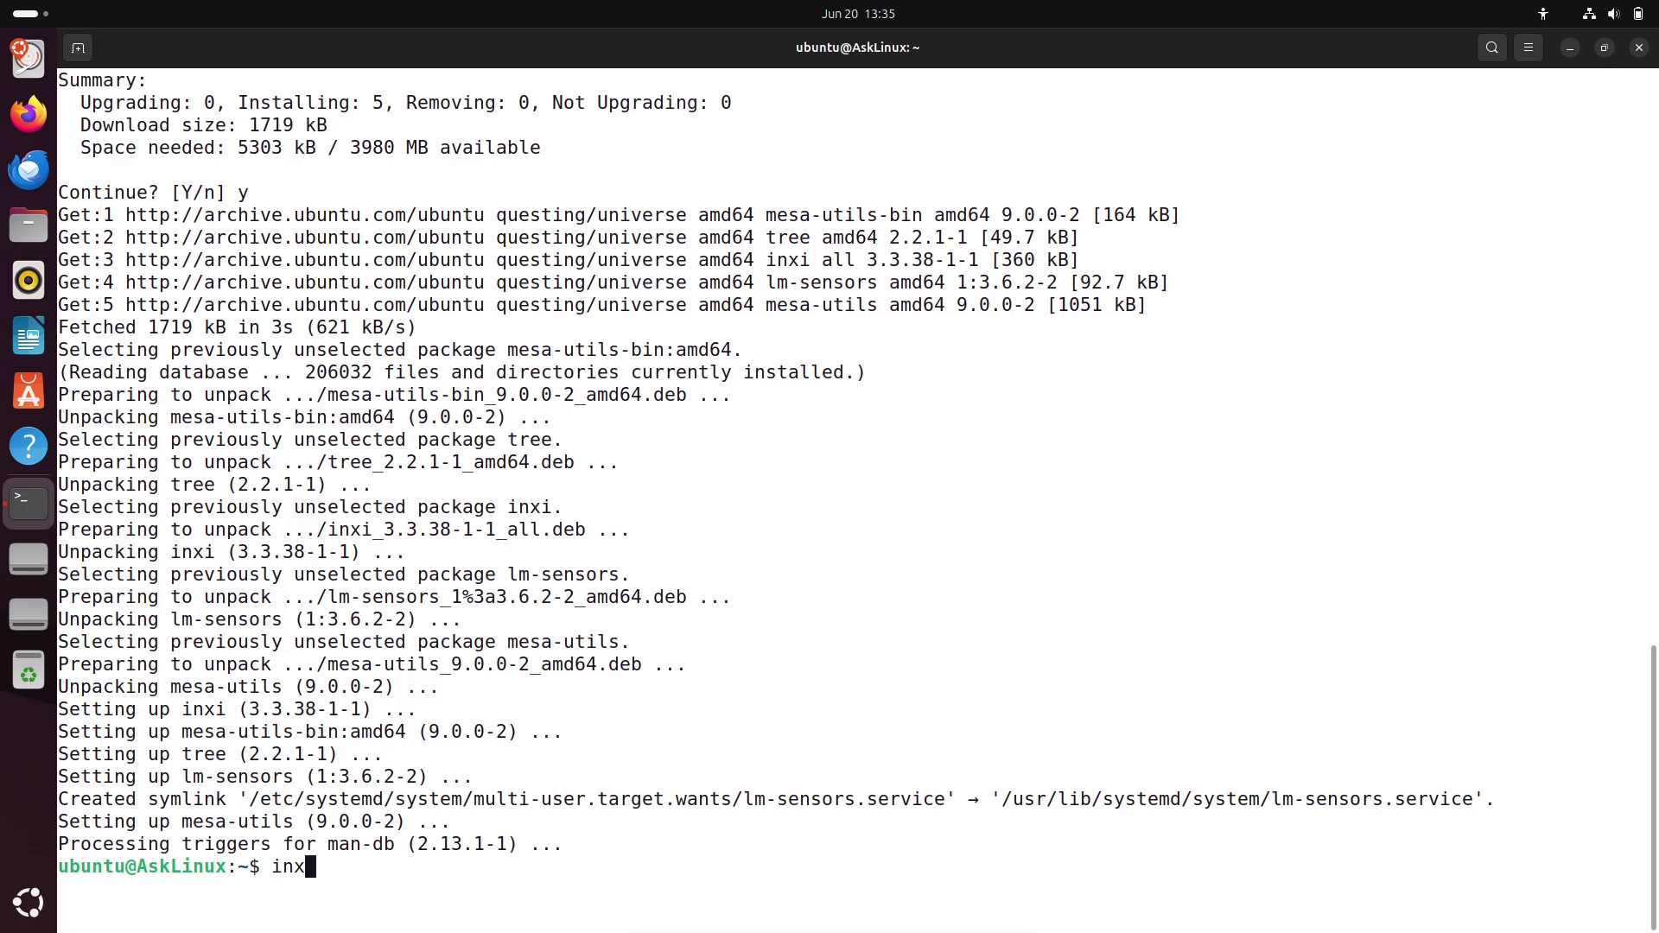
text(in)
key(Return)
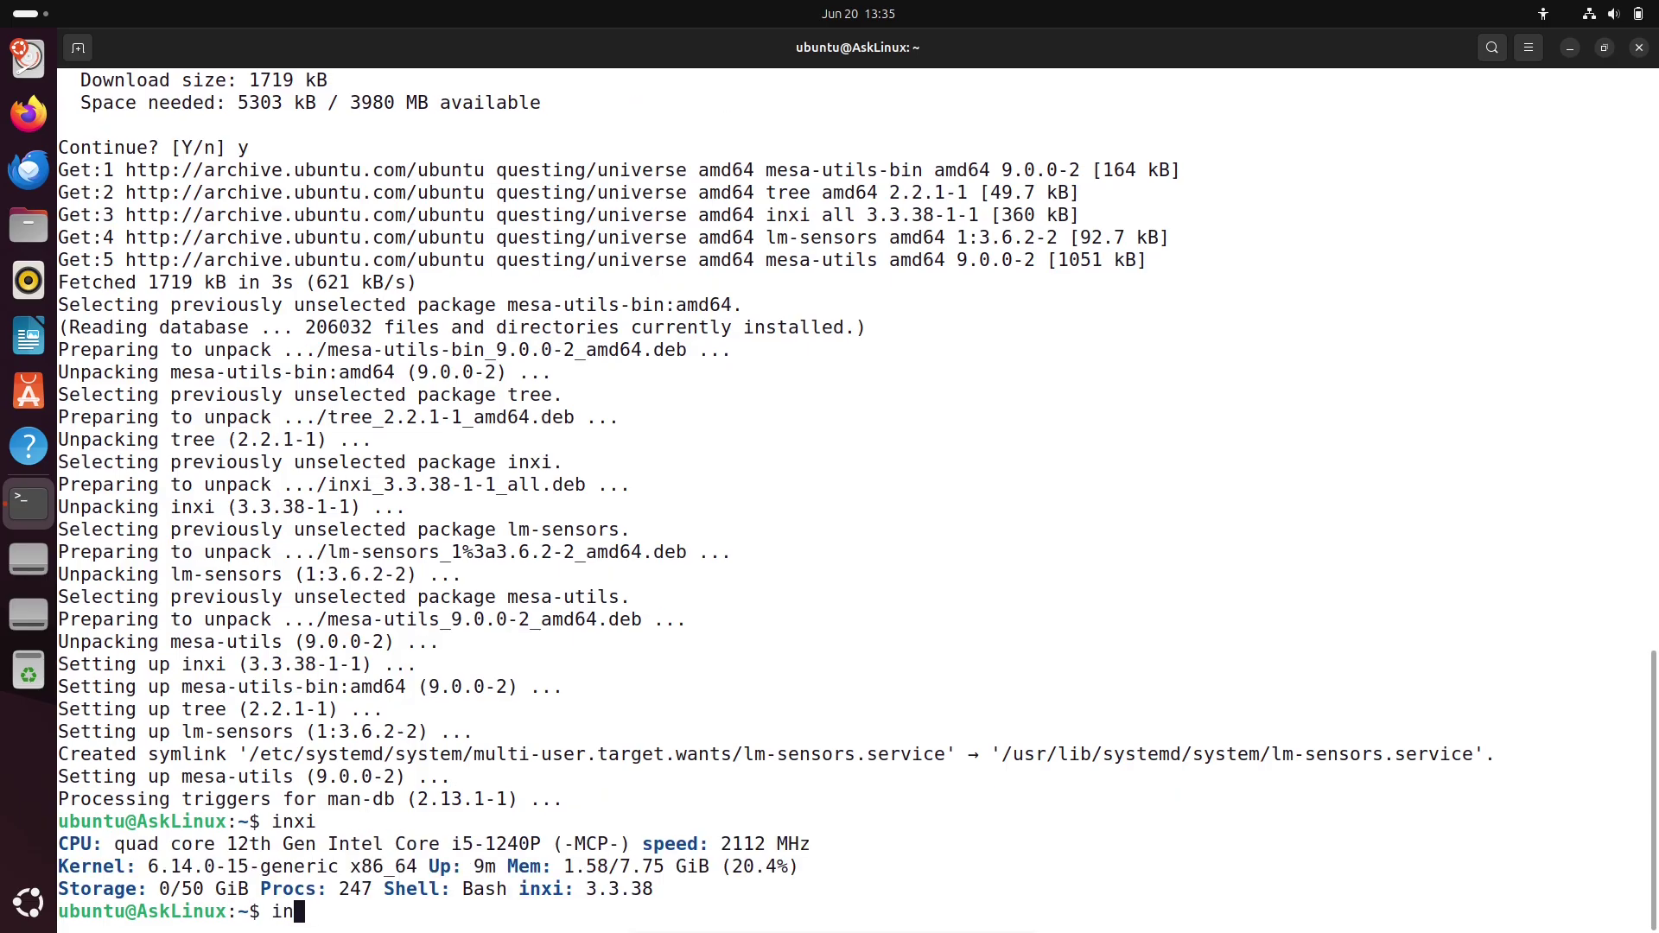
Run inxi -b, inxi -F and inxi -G in the Ubuntu terminal
key(Return)
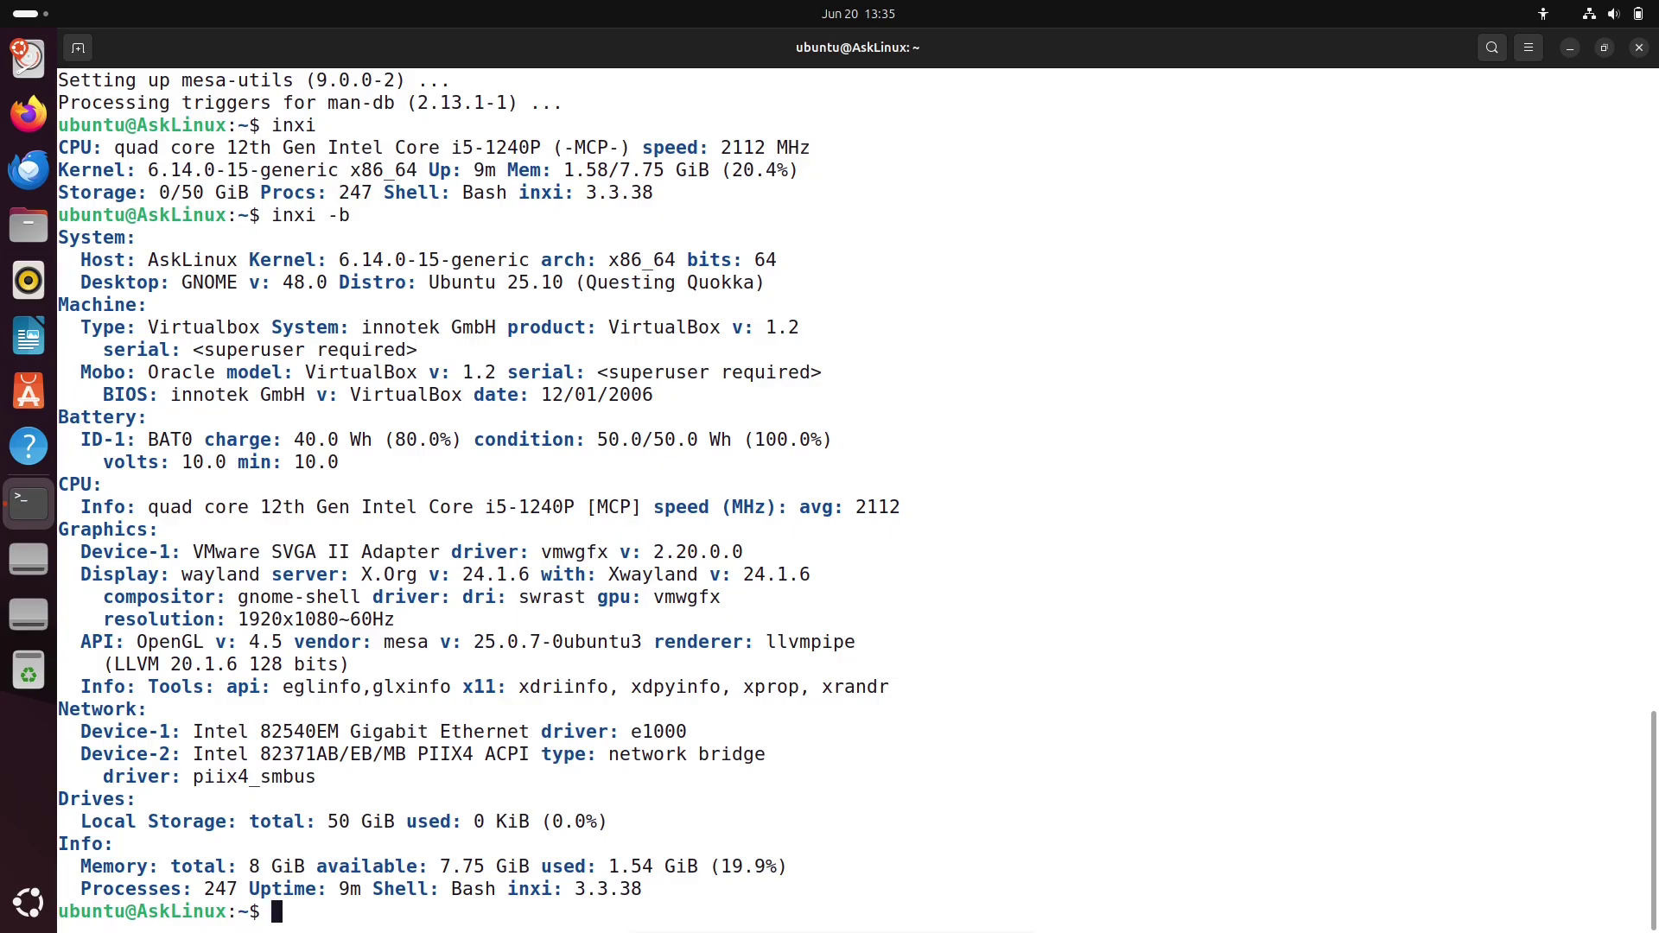
text(inxi -F)
key(Return)
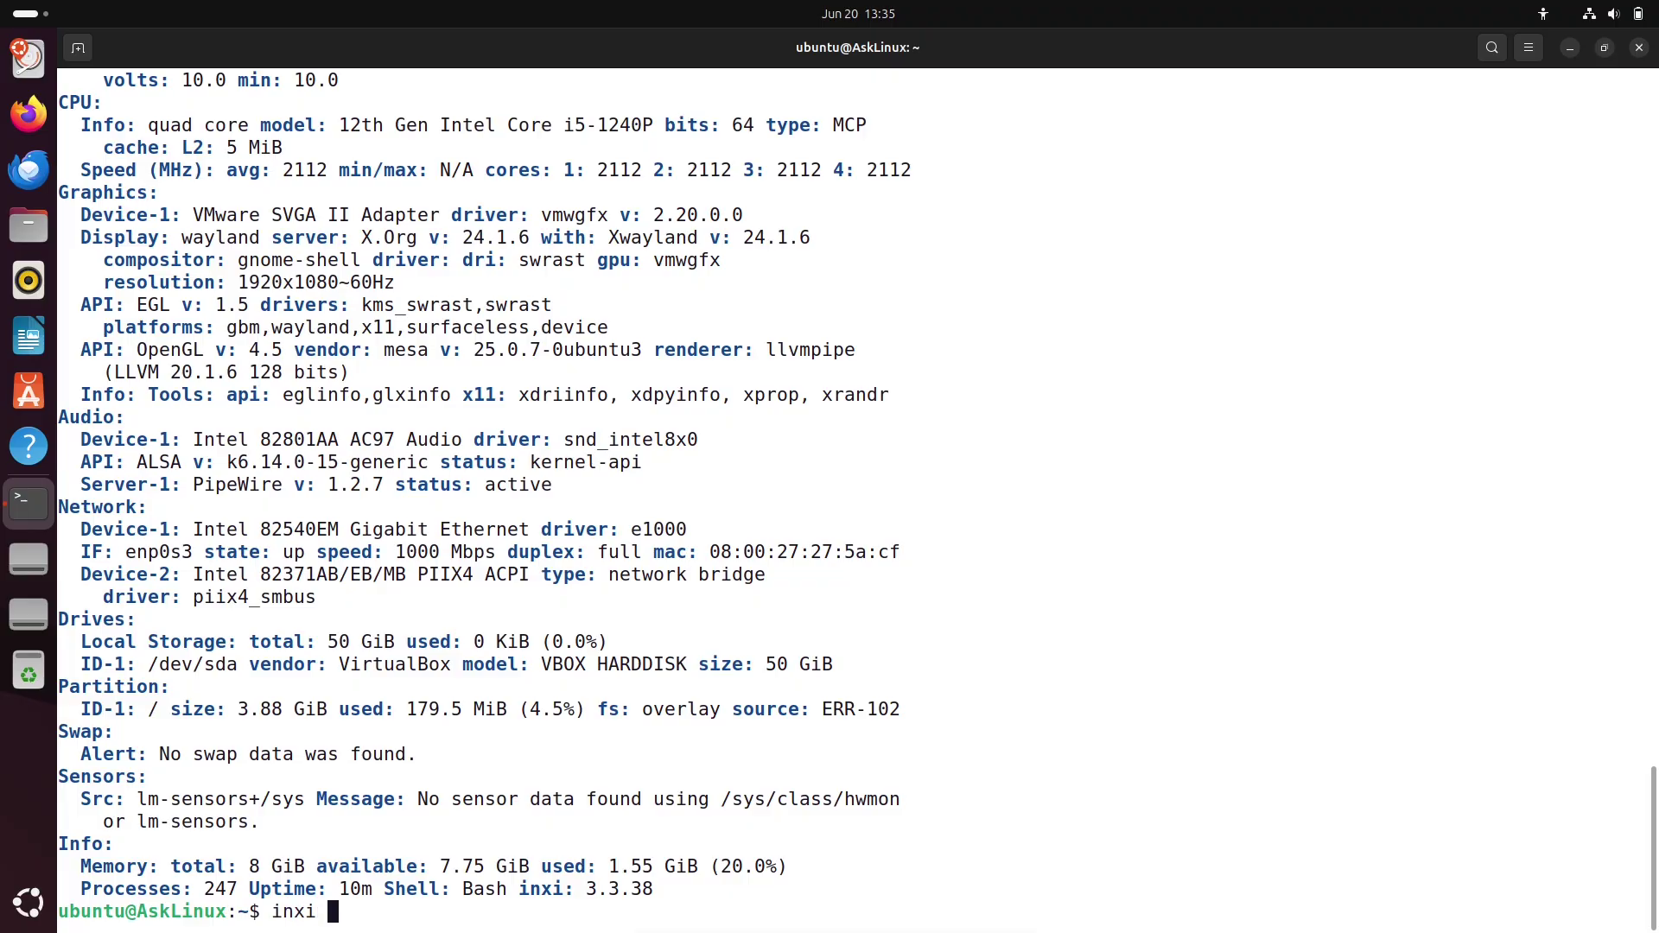
text(inxi -G)
key(Return)
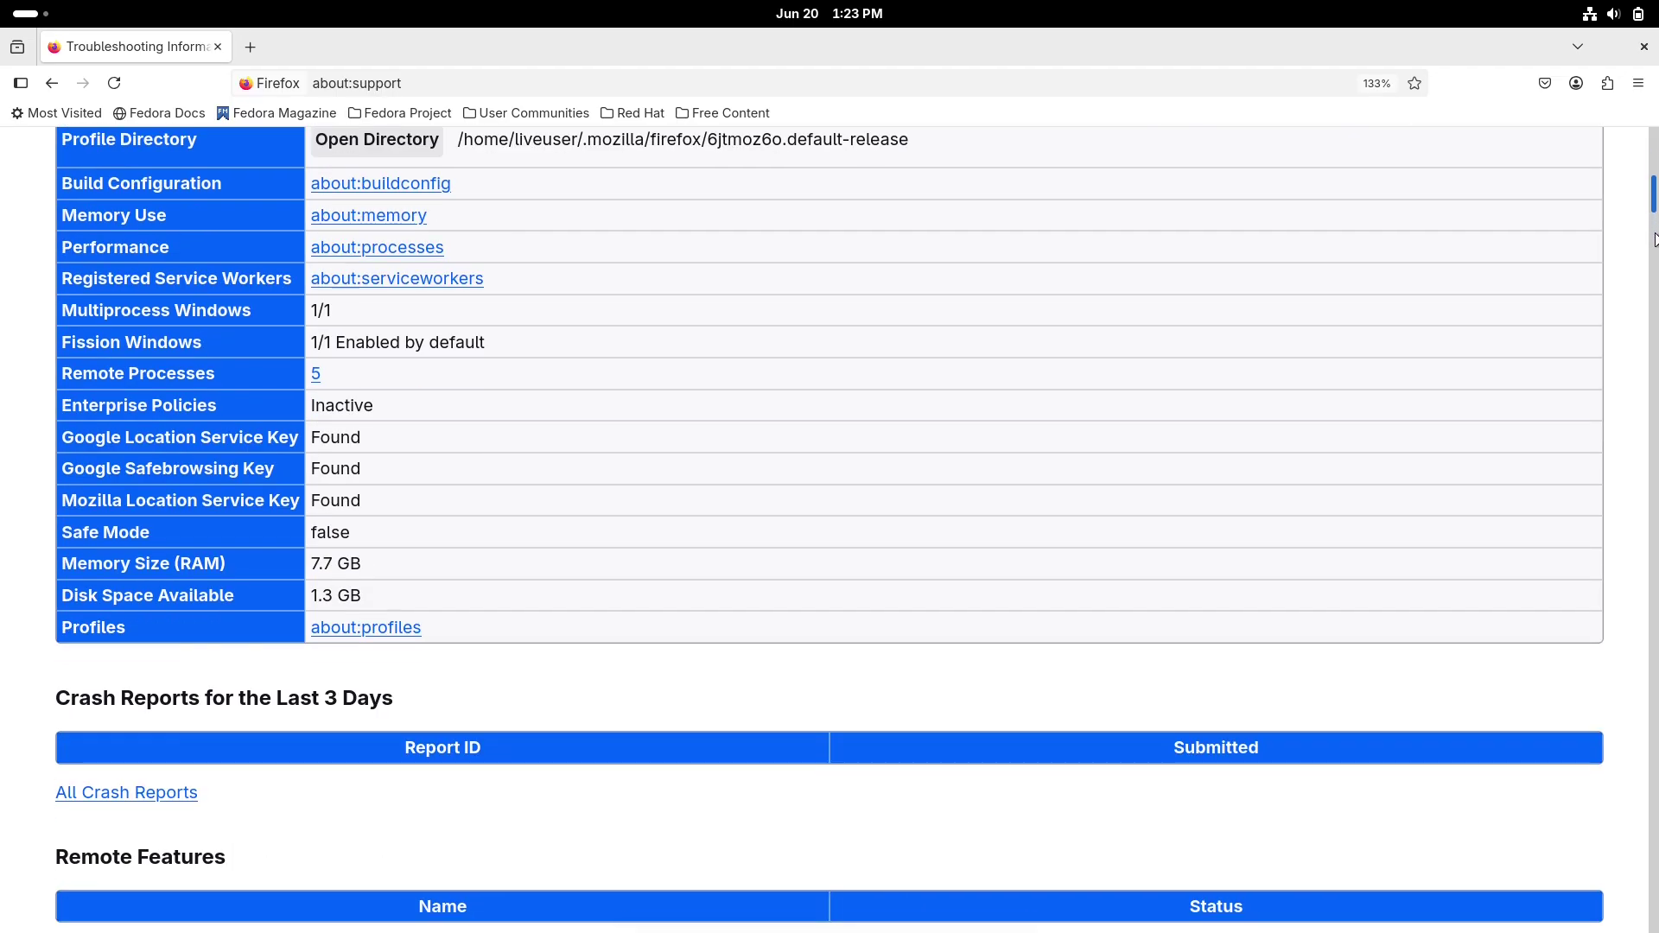
Scroll to the Graphics section and select the rows from Window Protocol to Driver Version
scroll(1628, 605, down, 15)
scroll(1626, 603, up, 15)
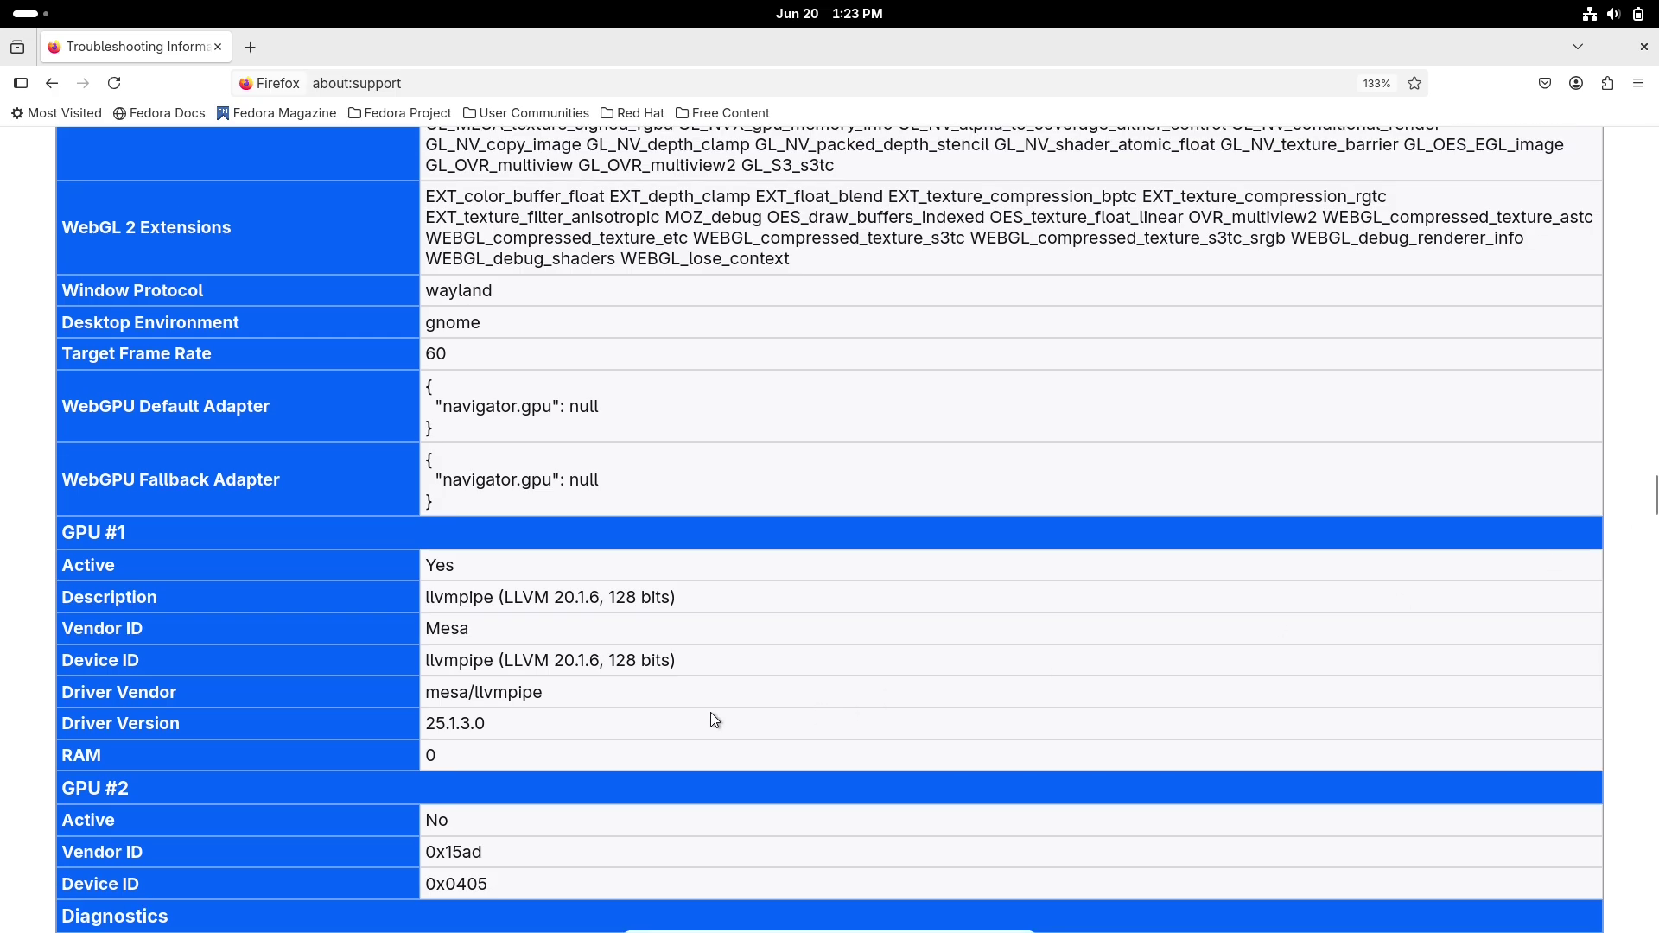
drag(710, 725, 434, 294)
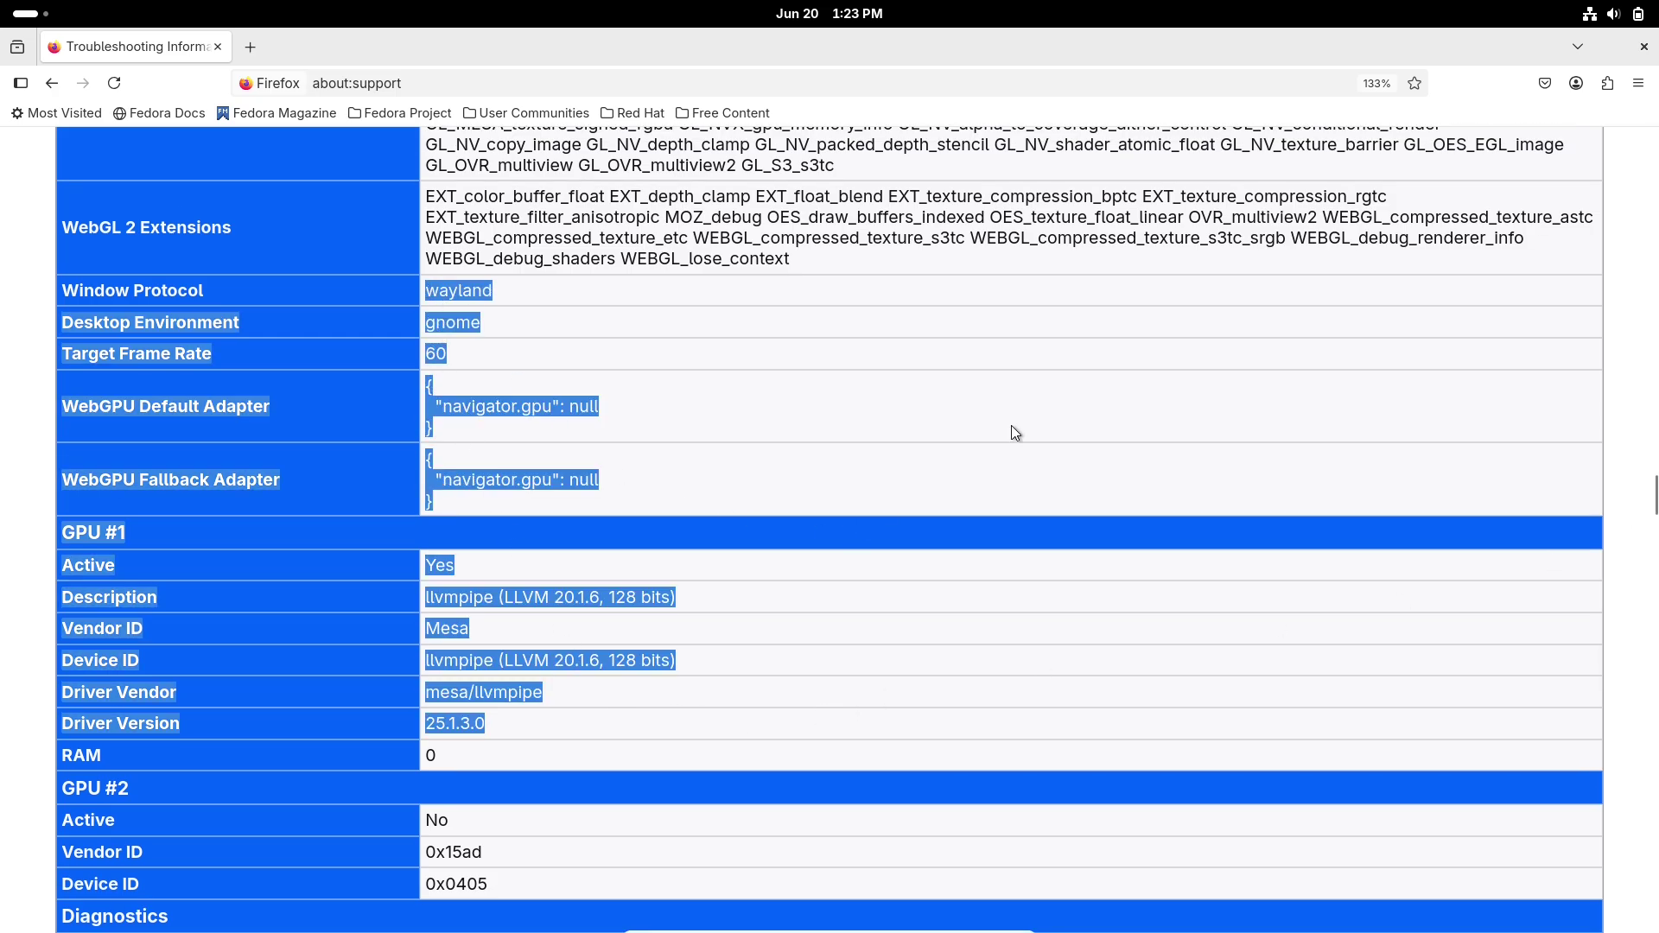
Close Firefox, view System Details on the maximized Settings About page, then close Settings
click(1634, 49)
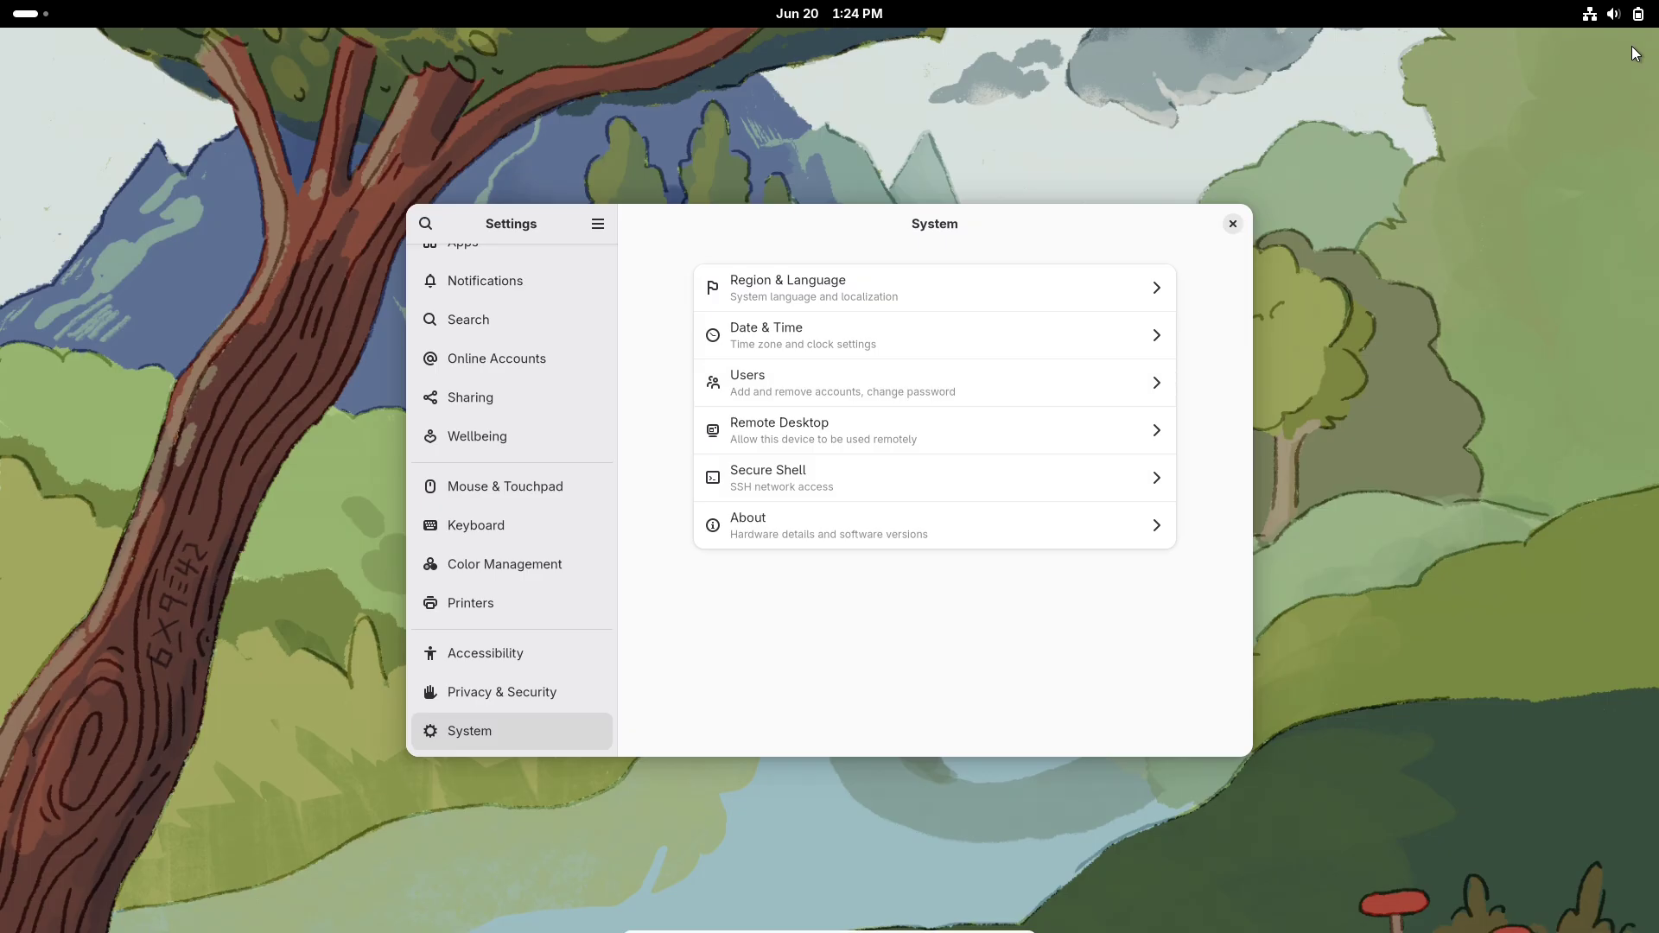
double_click(1145, 225)
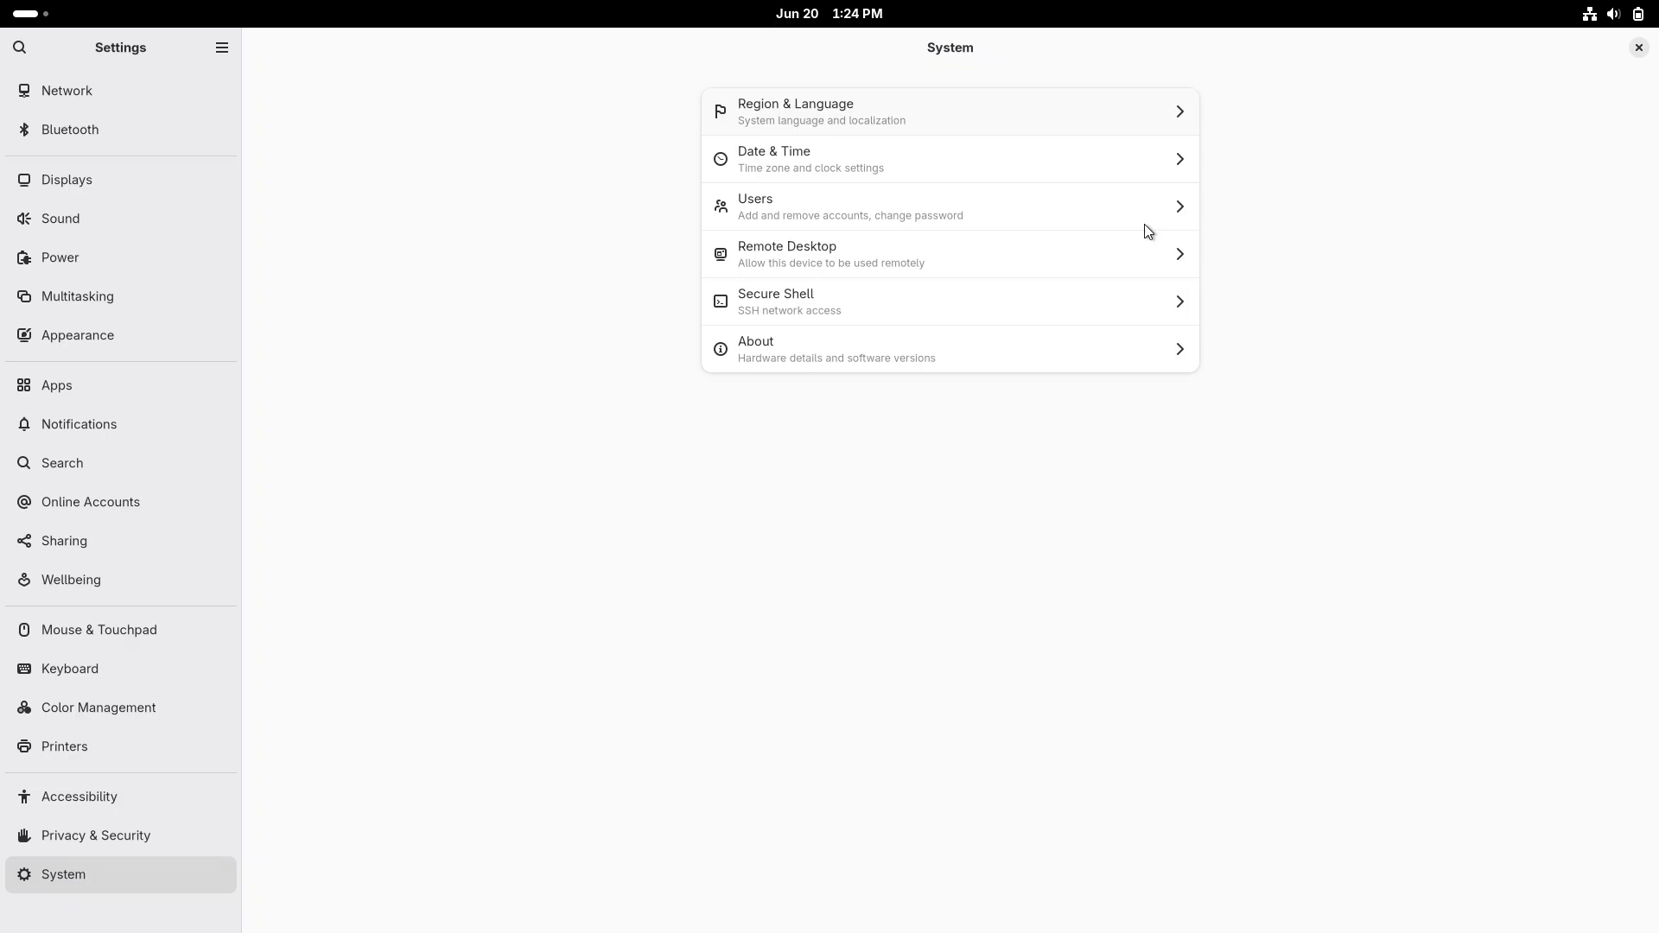
click(766, 349)
click(1082, 511)
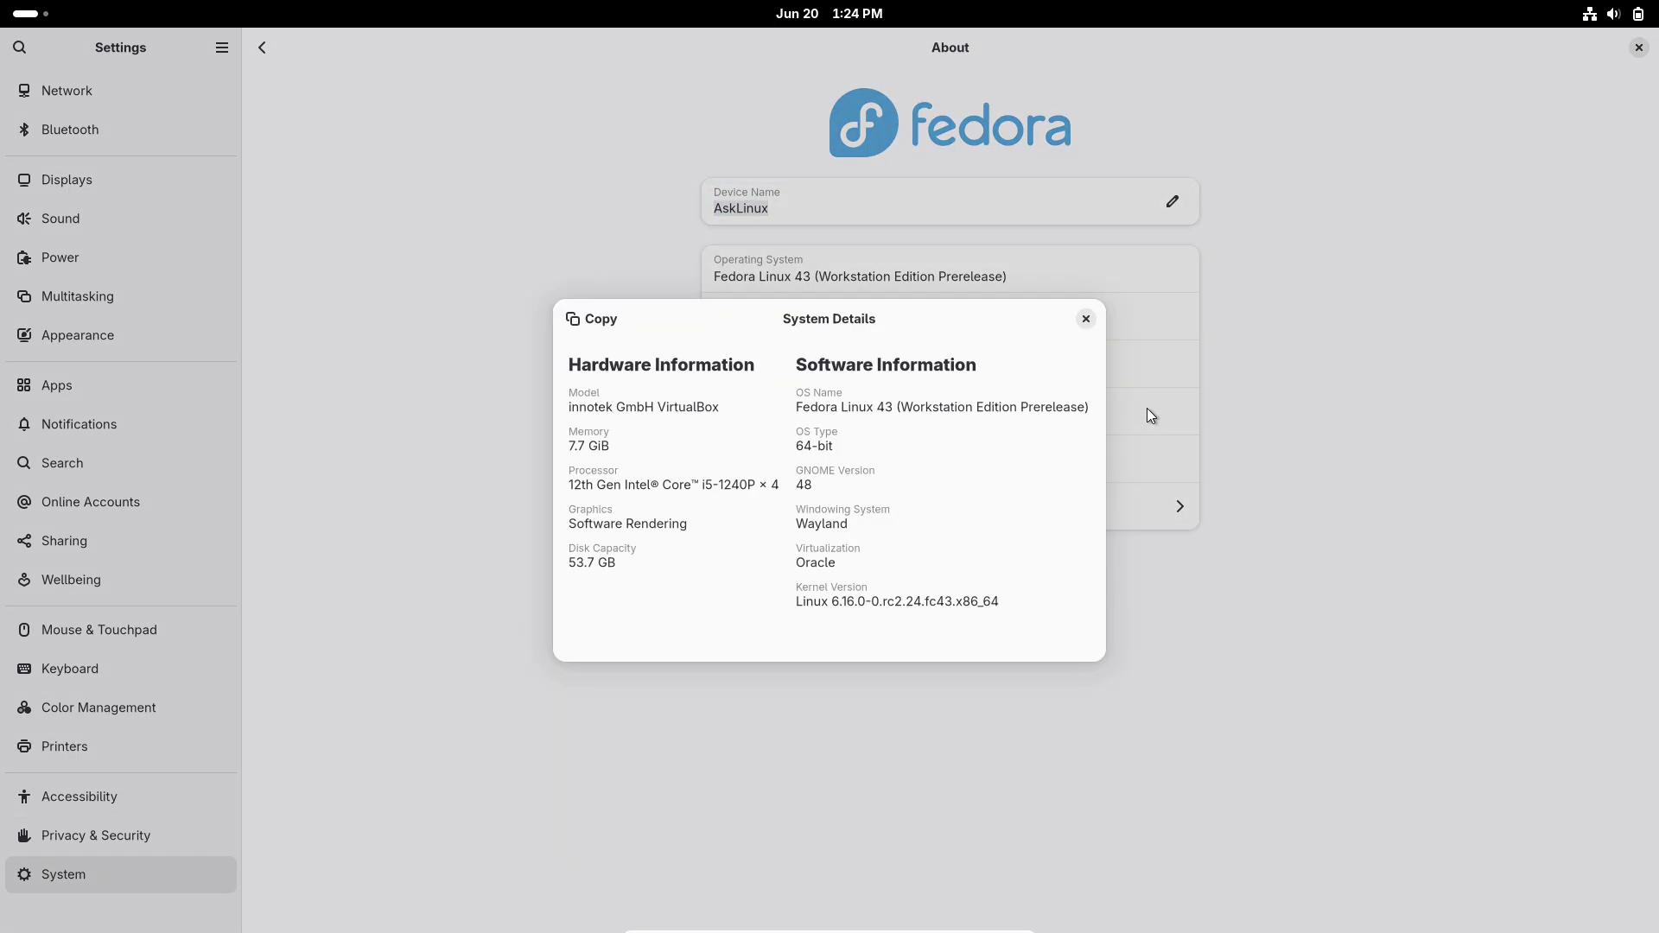
click(1085, 319)
click(1638, 49)
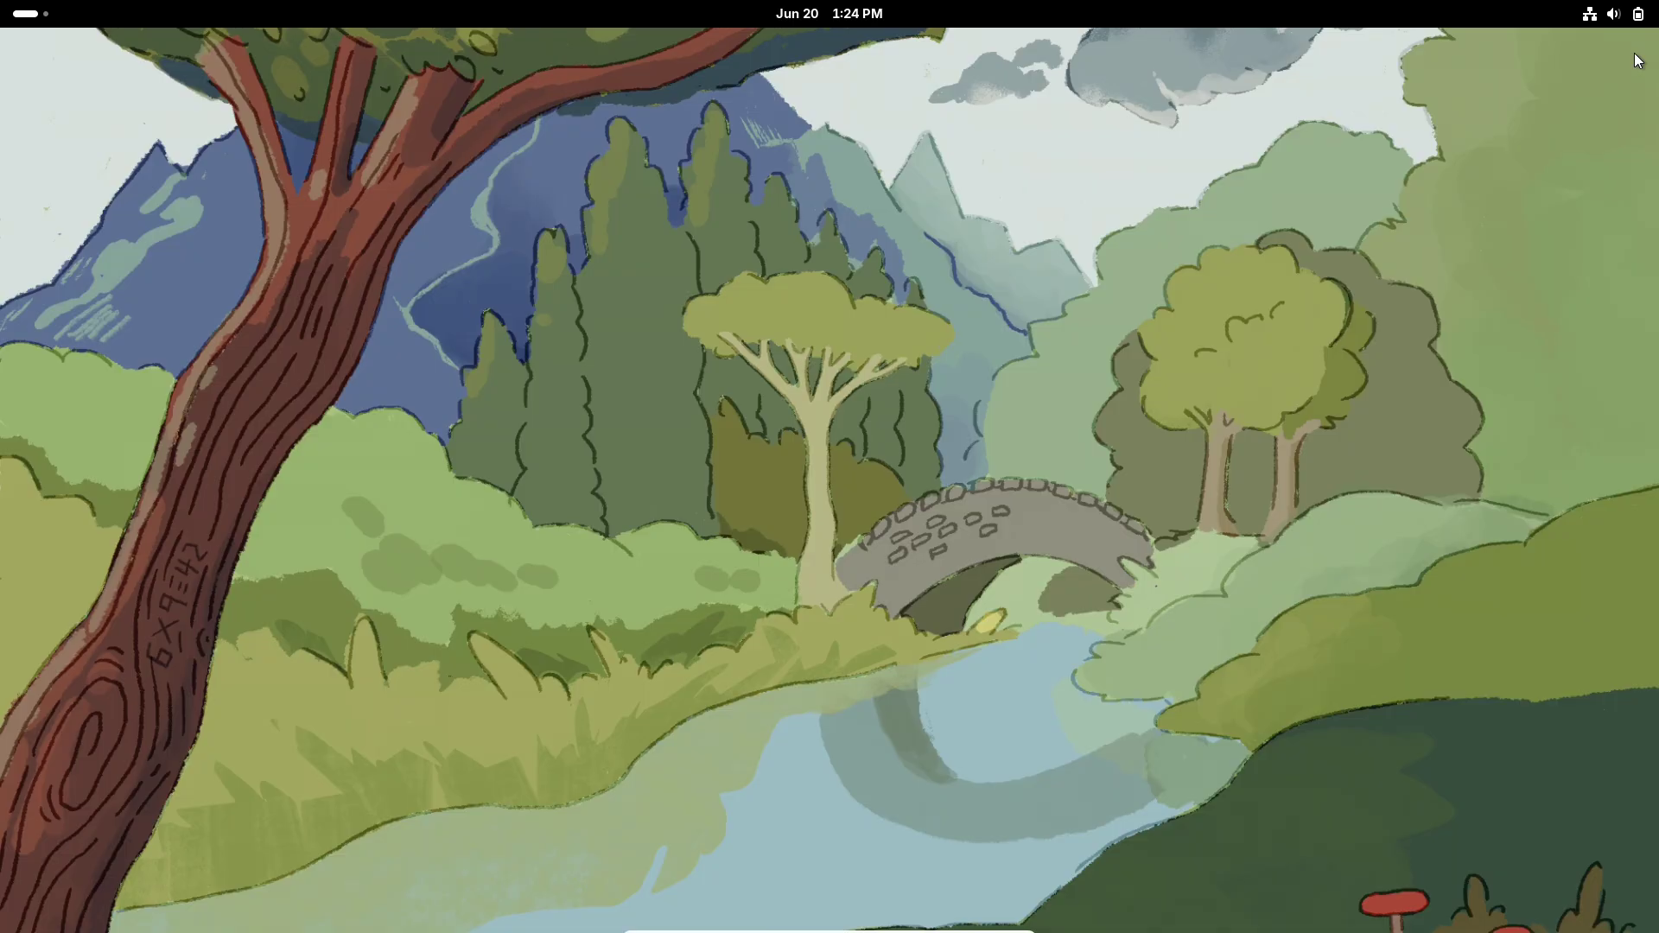
Switch the power mode to Performance and power off the Fedora VM
click(1628, 14)
click(1622, 147)
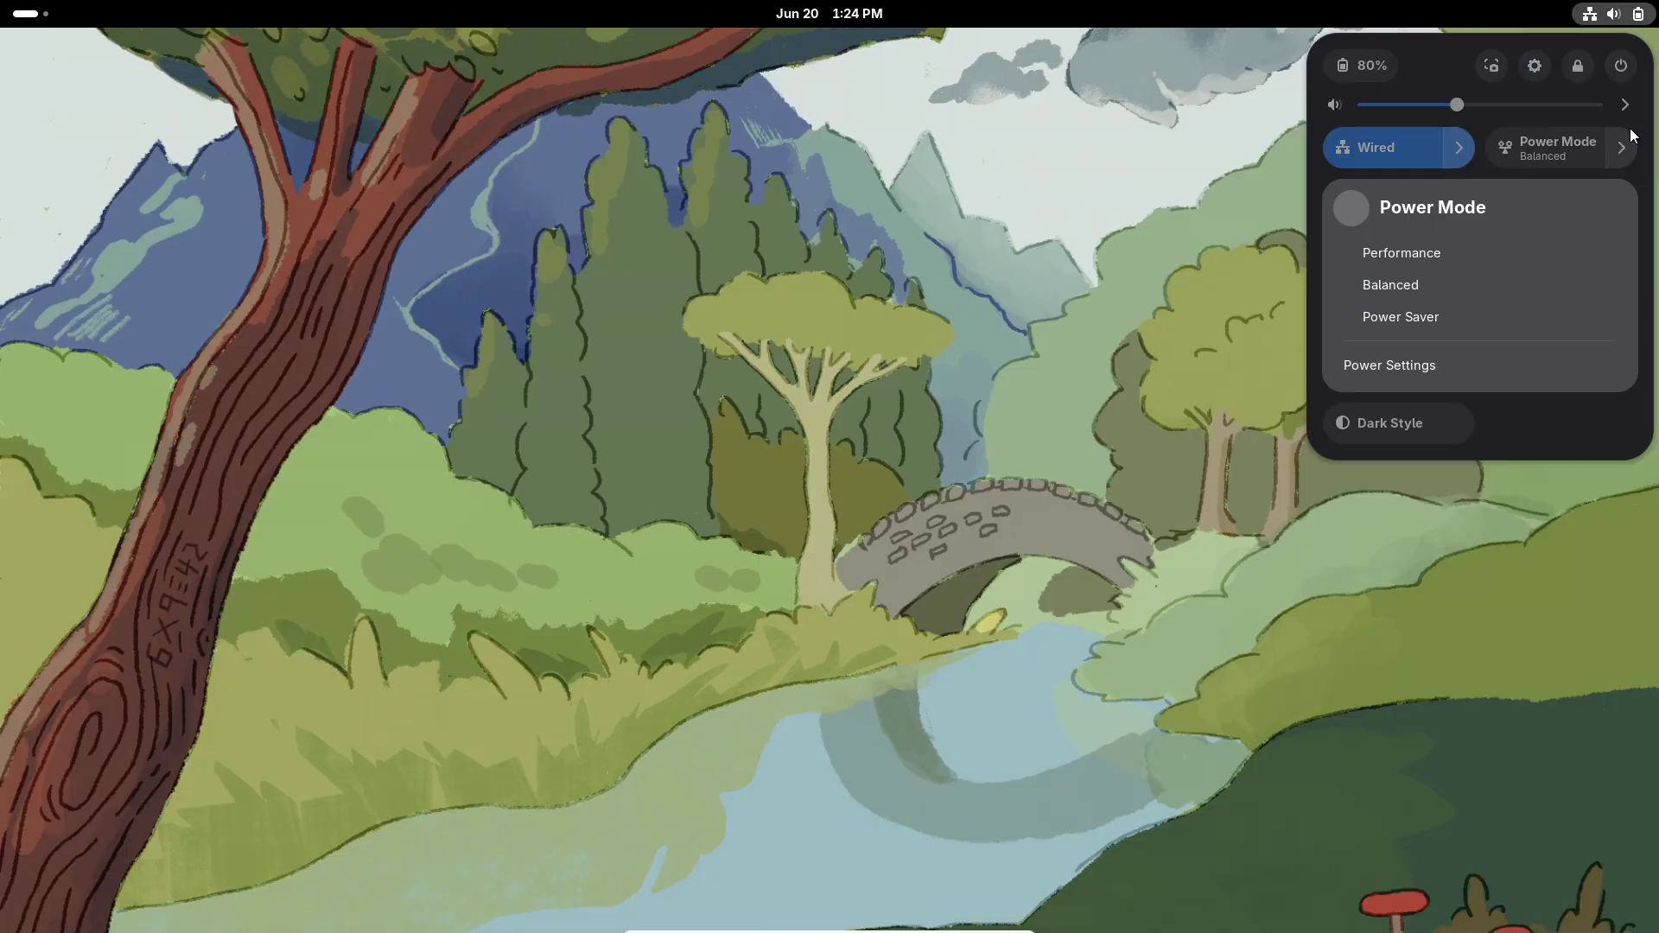
click(1521, 251)
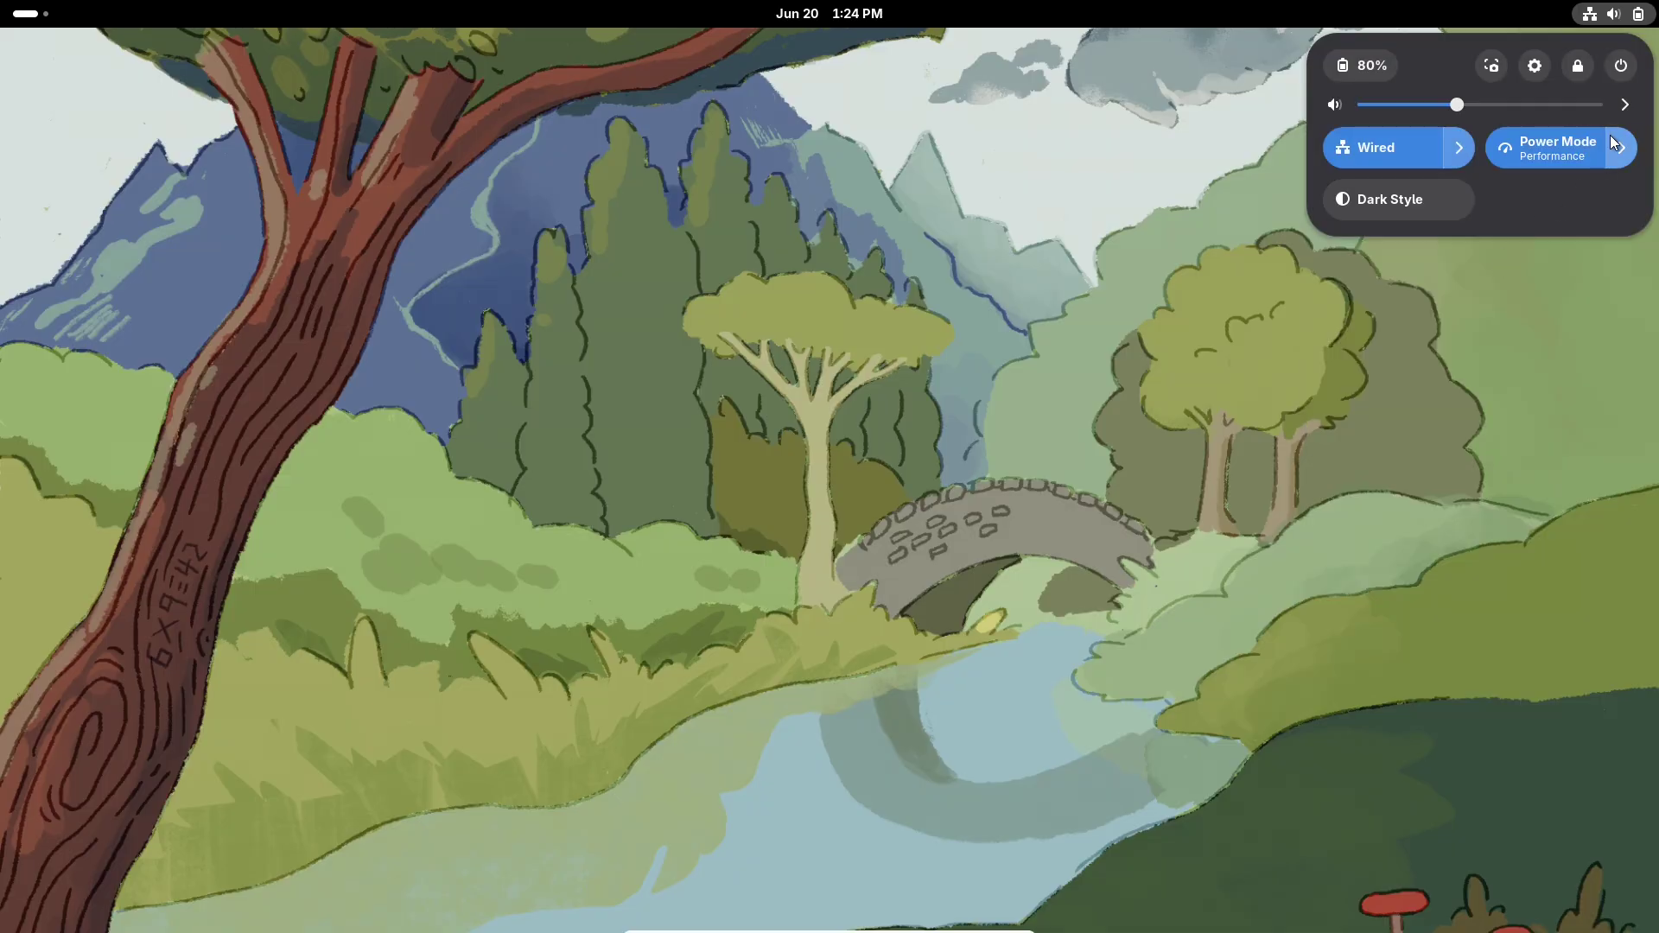
click(1621, 66)
click(1520, 234)
click(908, 517)
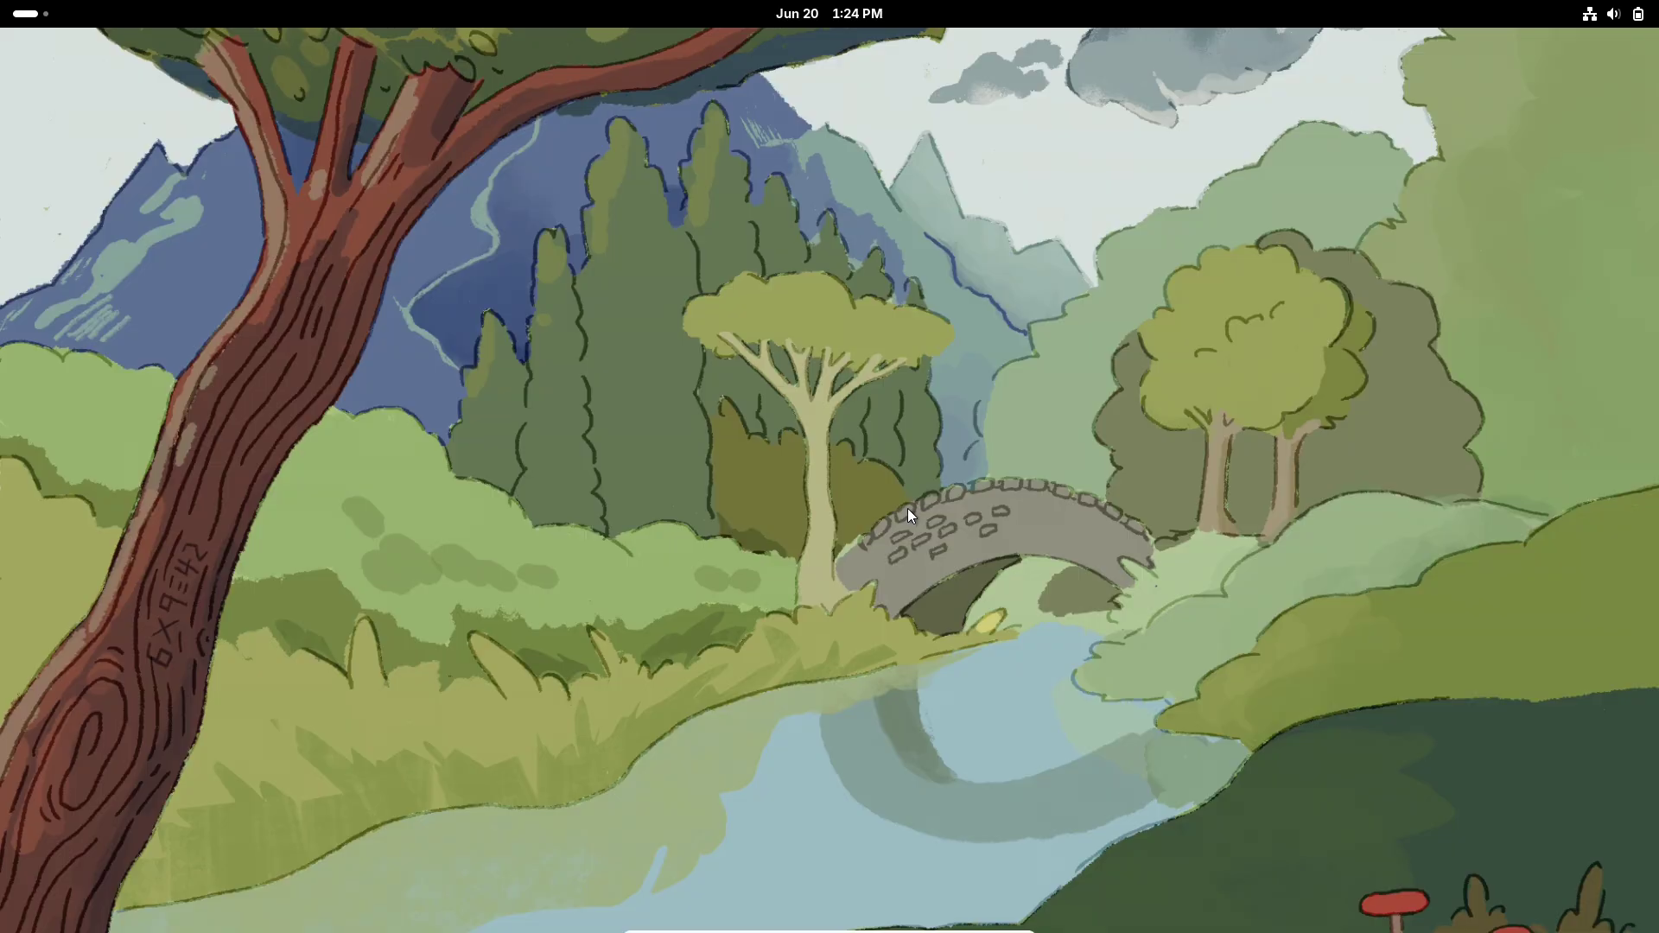
Run cat /etc/issue and htop (not found), then exit the Ubuntu terminal
text(cat /)
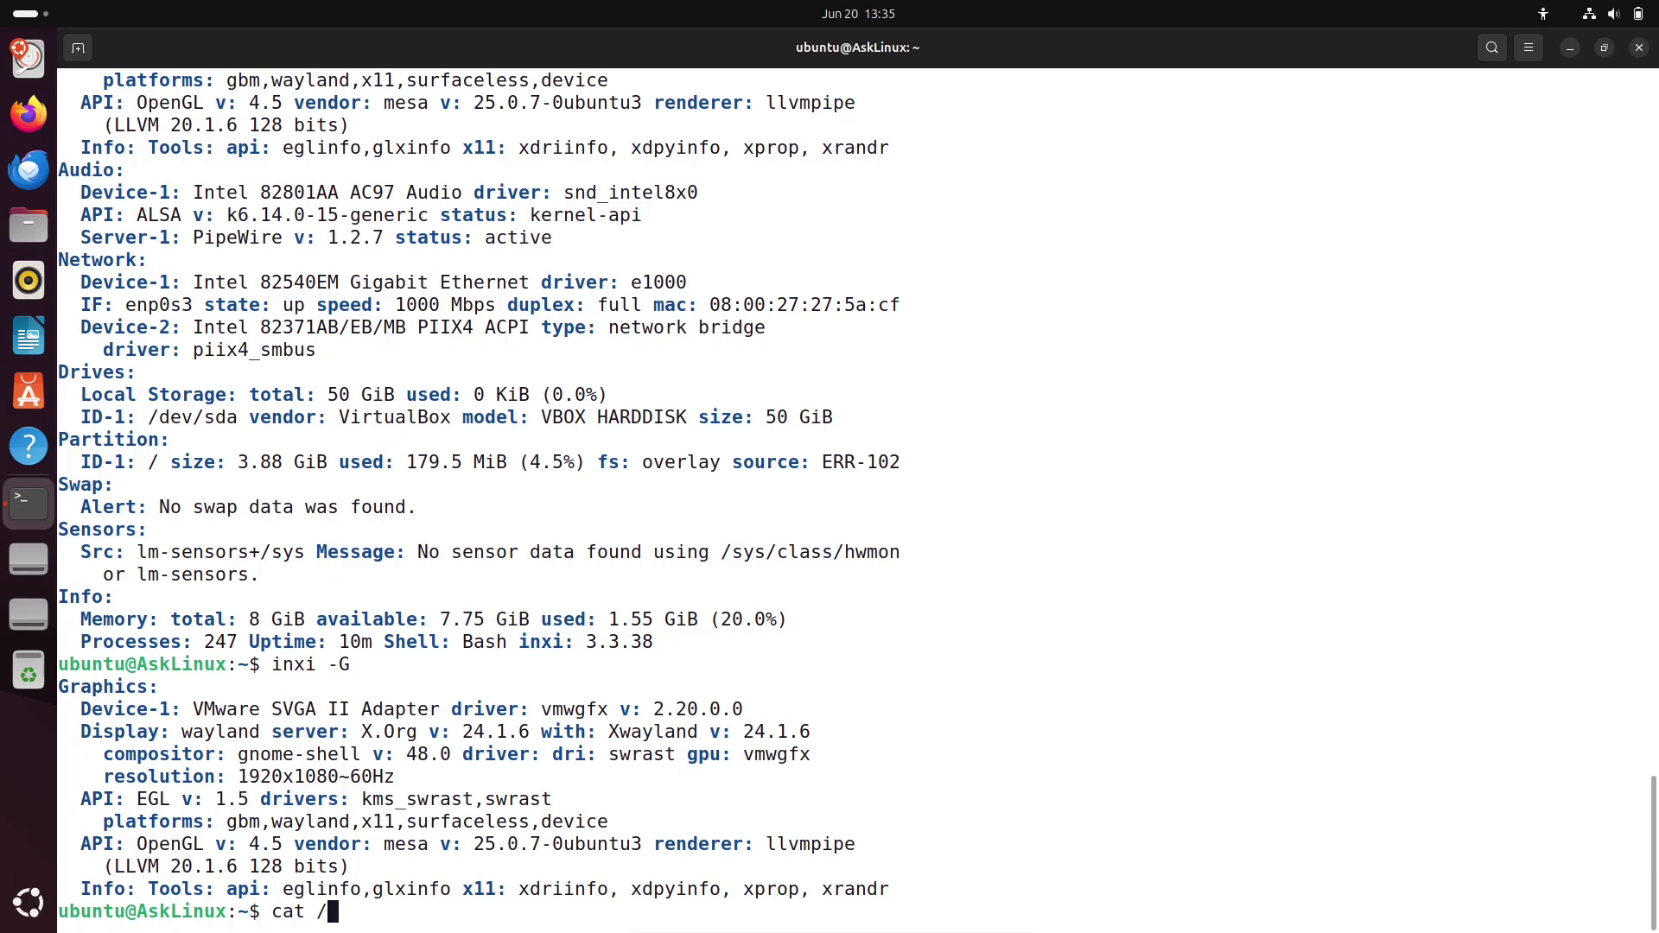
text(etc/issue)
key(Return)
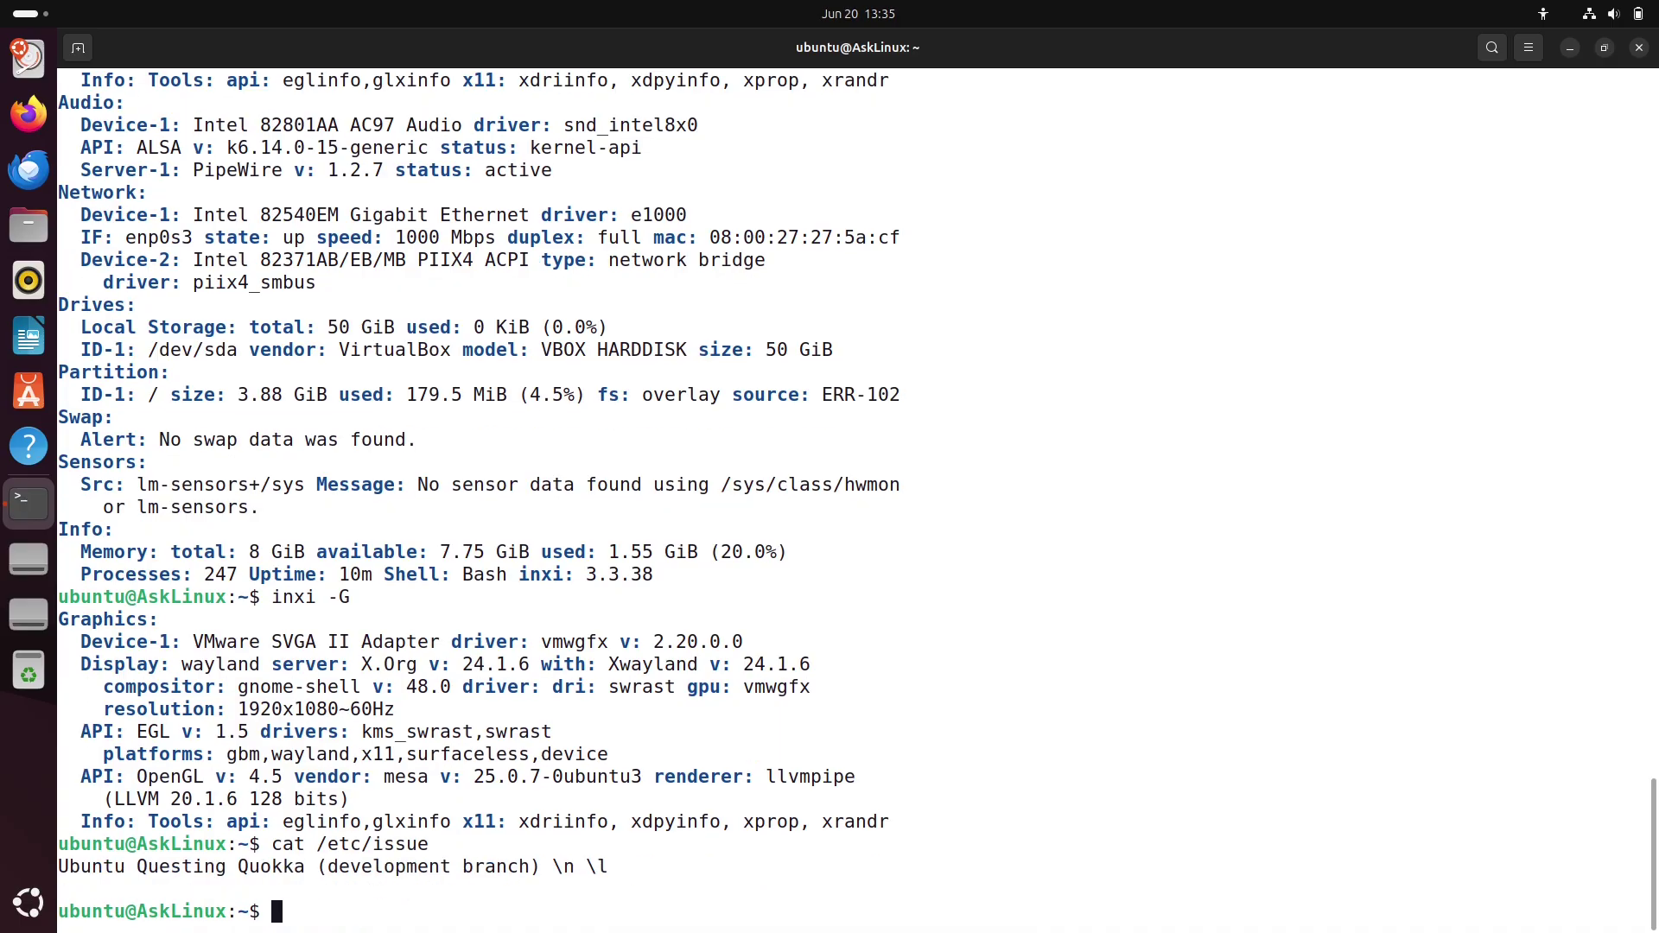
text(exit)
key(BackSpace)
key(BackSpace)
key(BackSpace)
key(BackSpace)
text(htop)
key(Return)
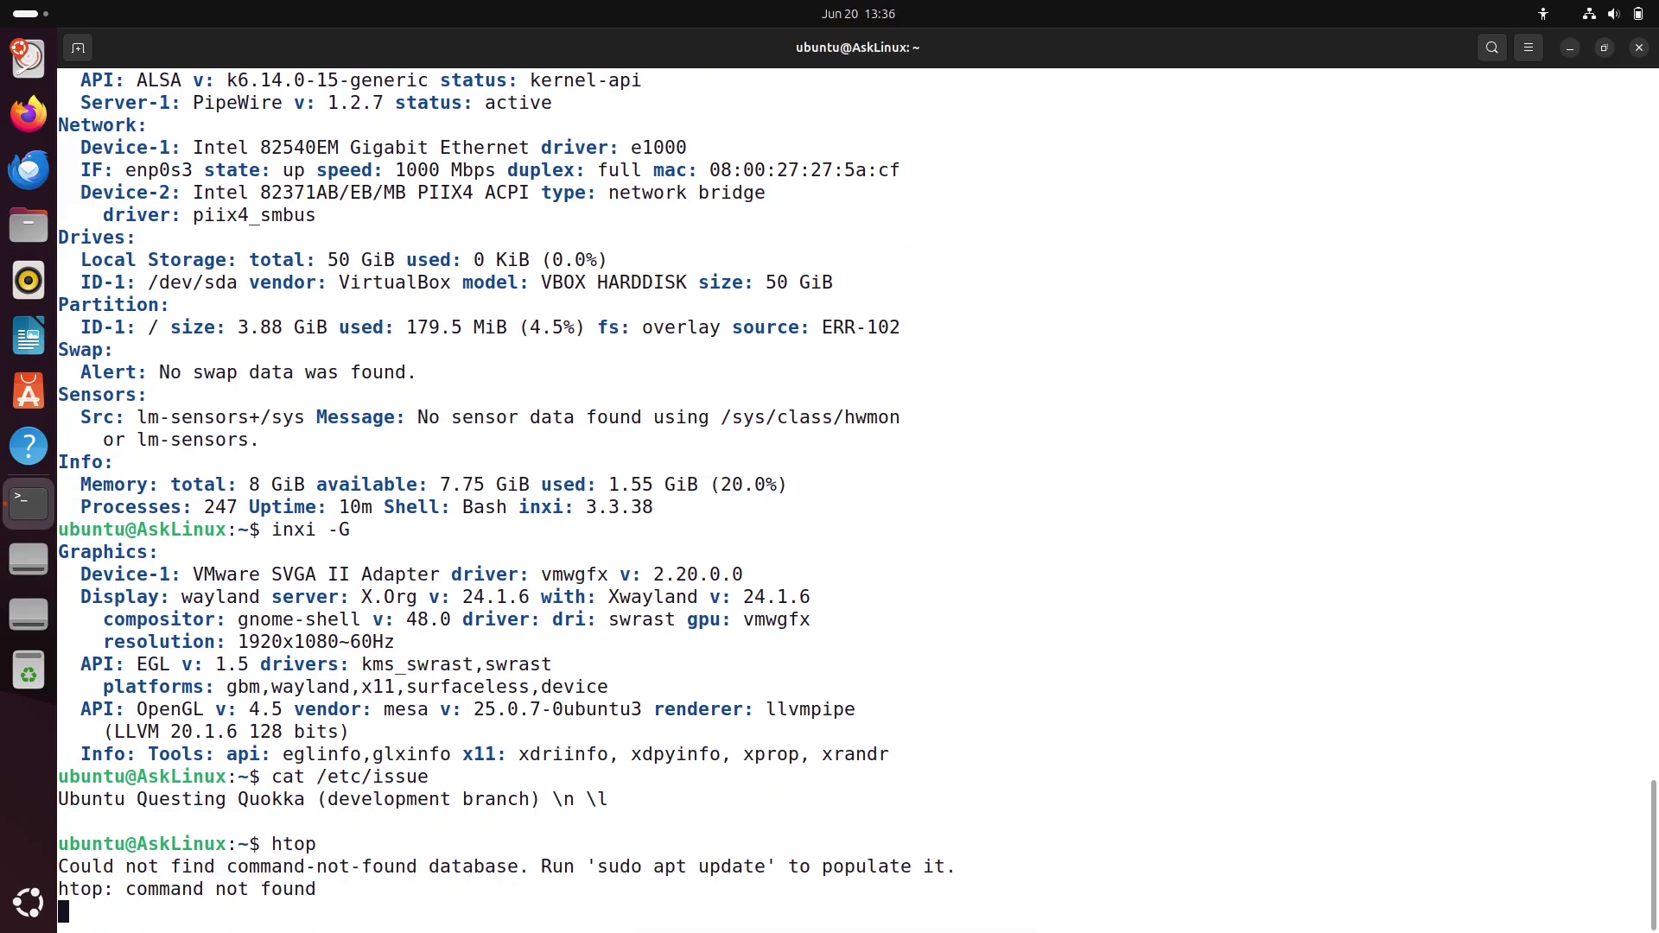
text(exit)
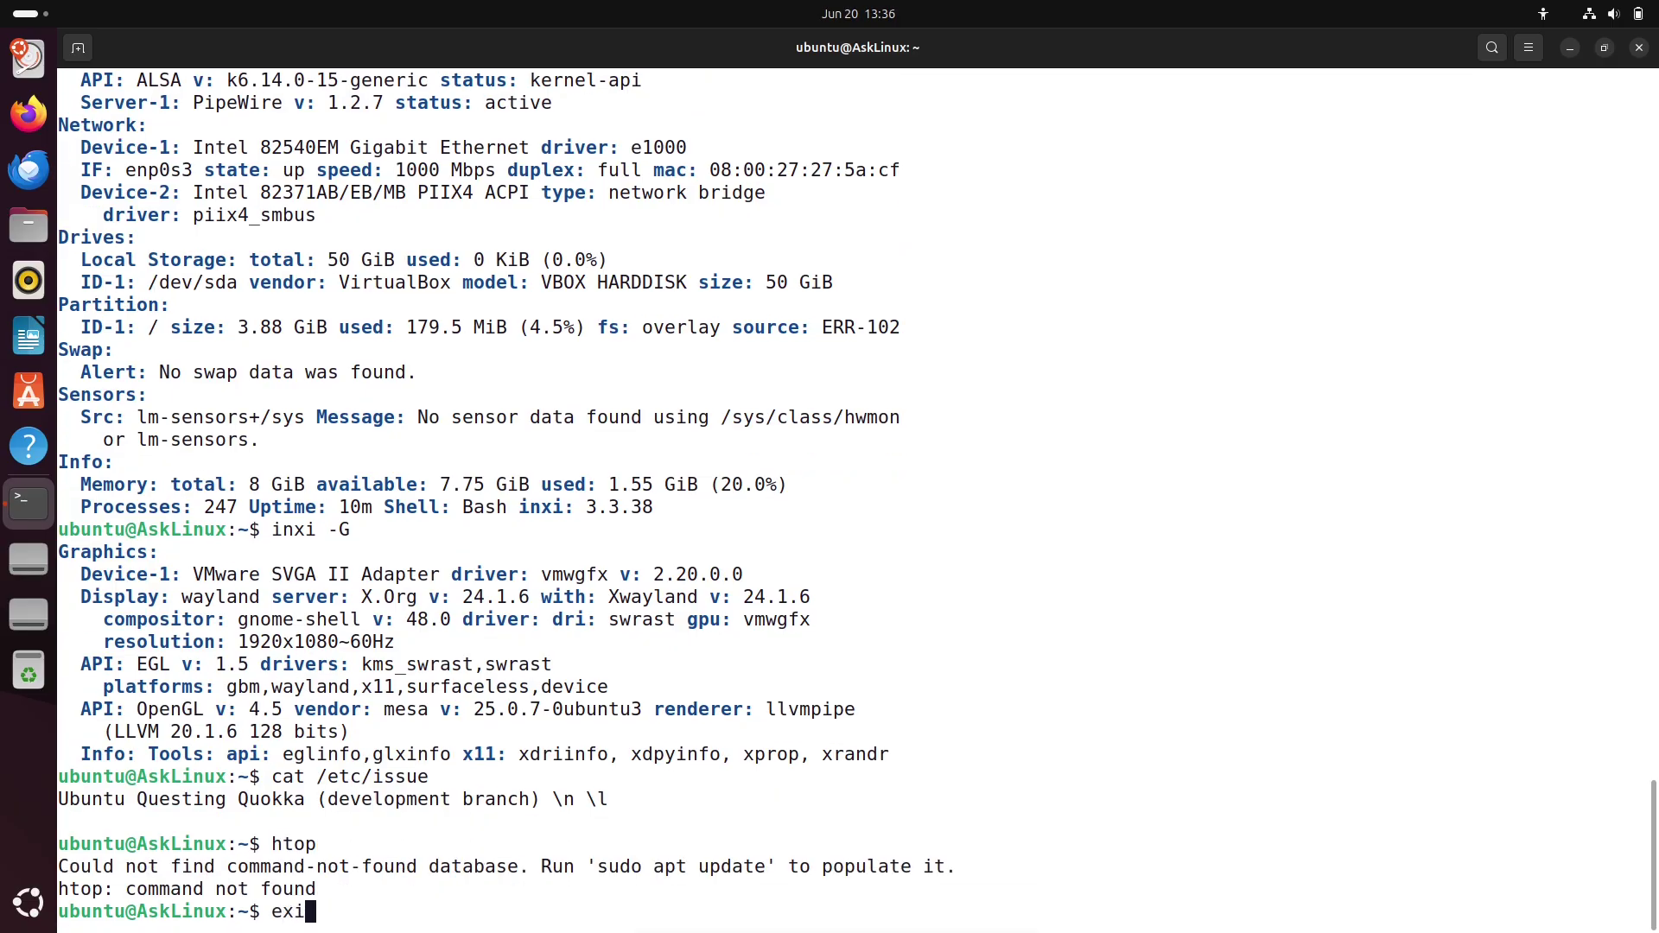
key(Return)
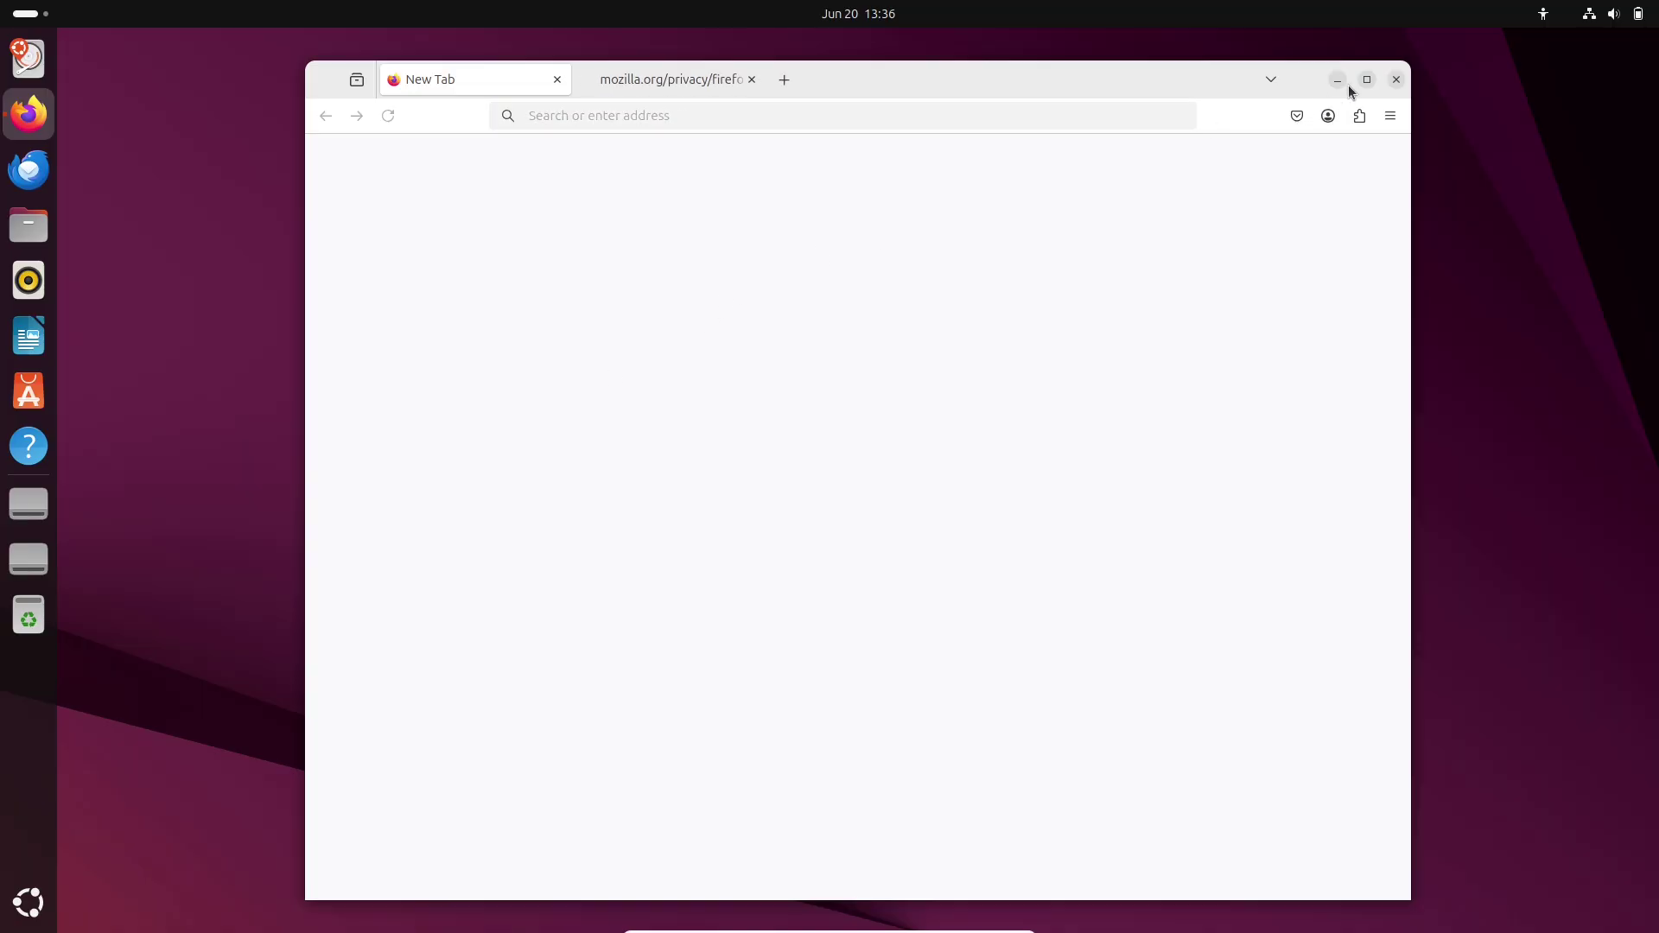
Maximize Firefox, close the privacy tab, and load about:support
click(1366, 80)
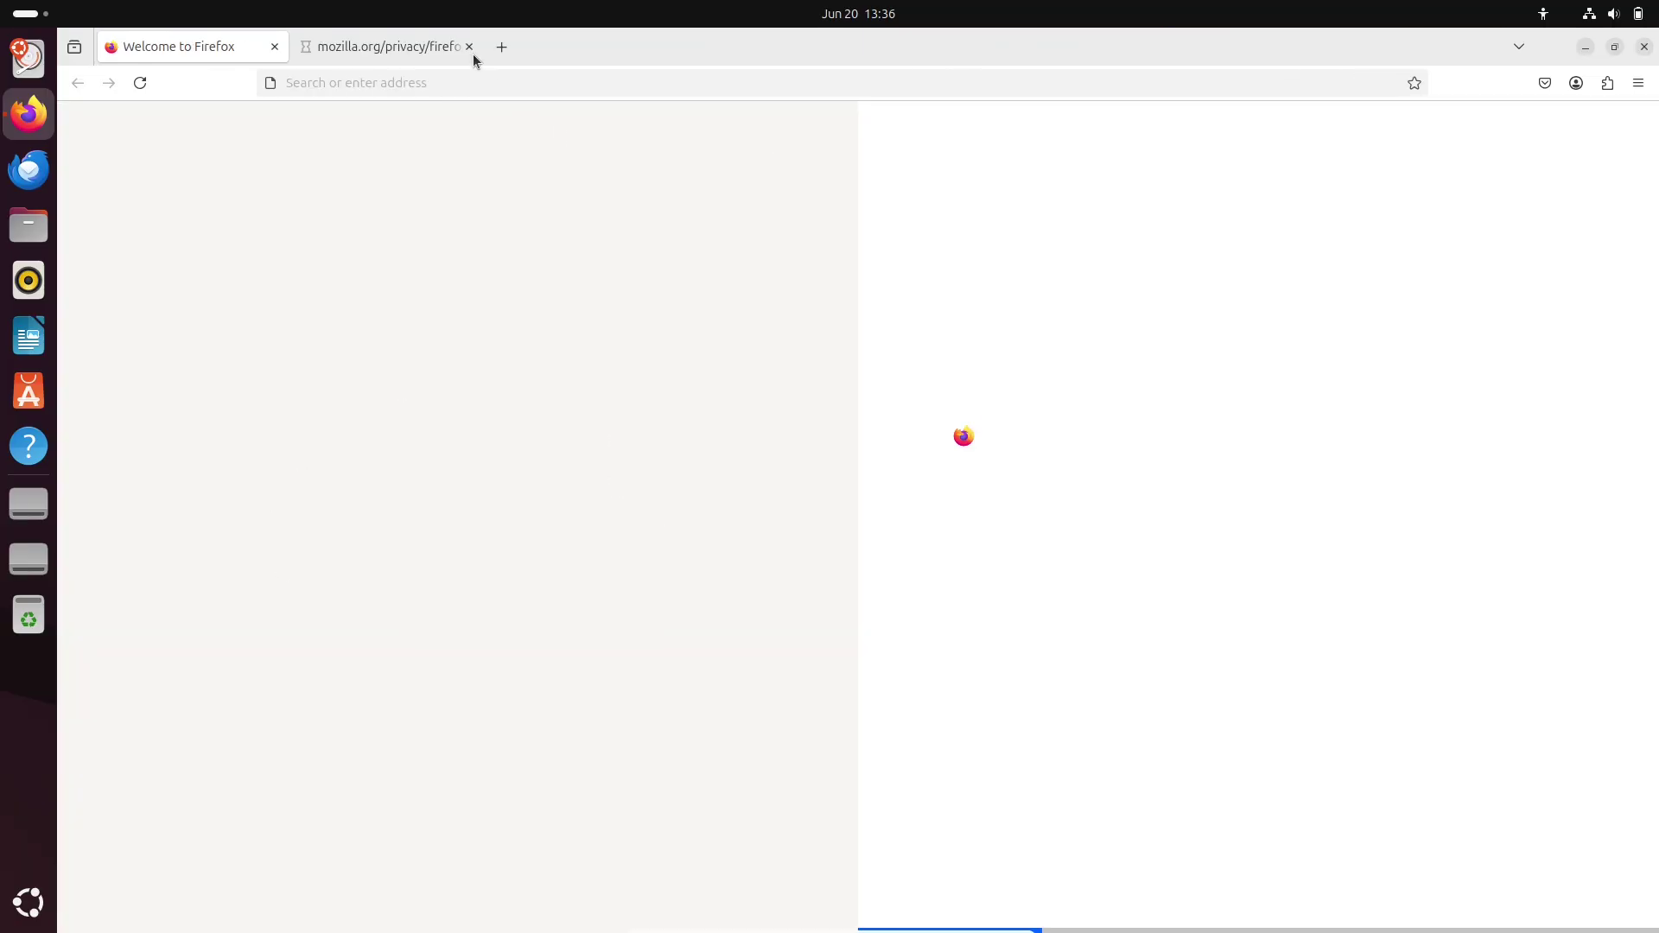
click(469, 47)
click(494, 79)
text(a)
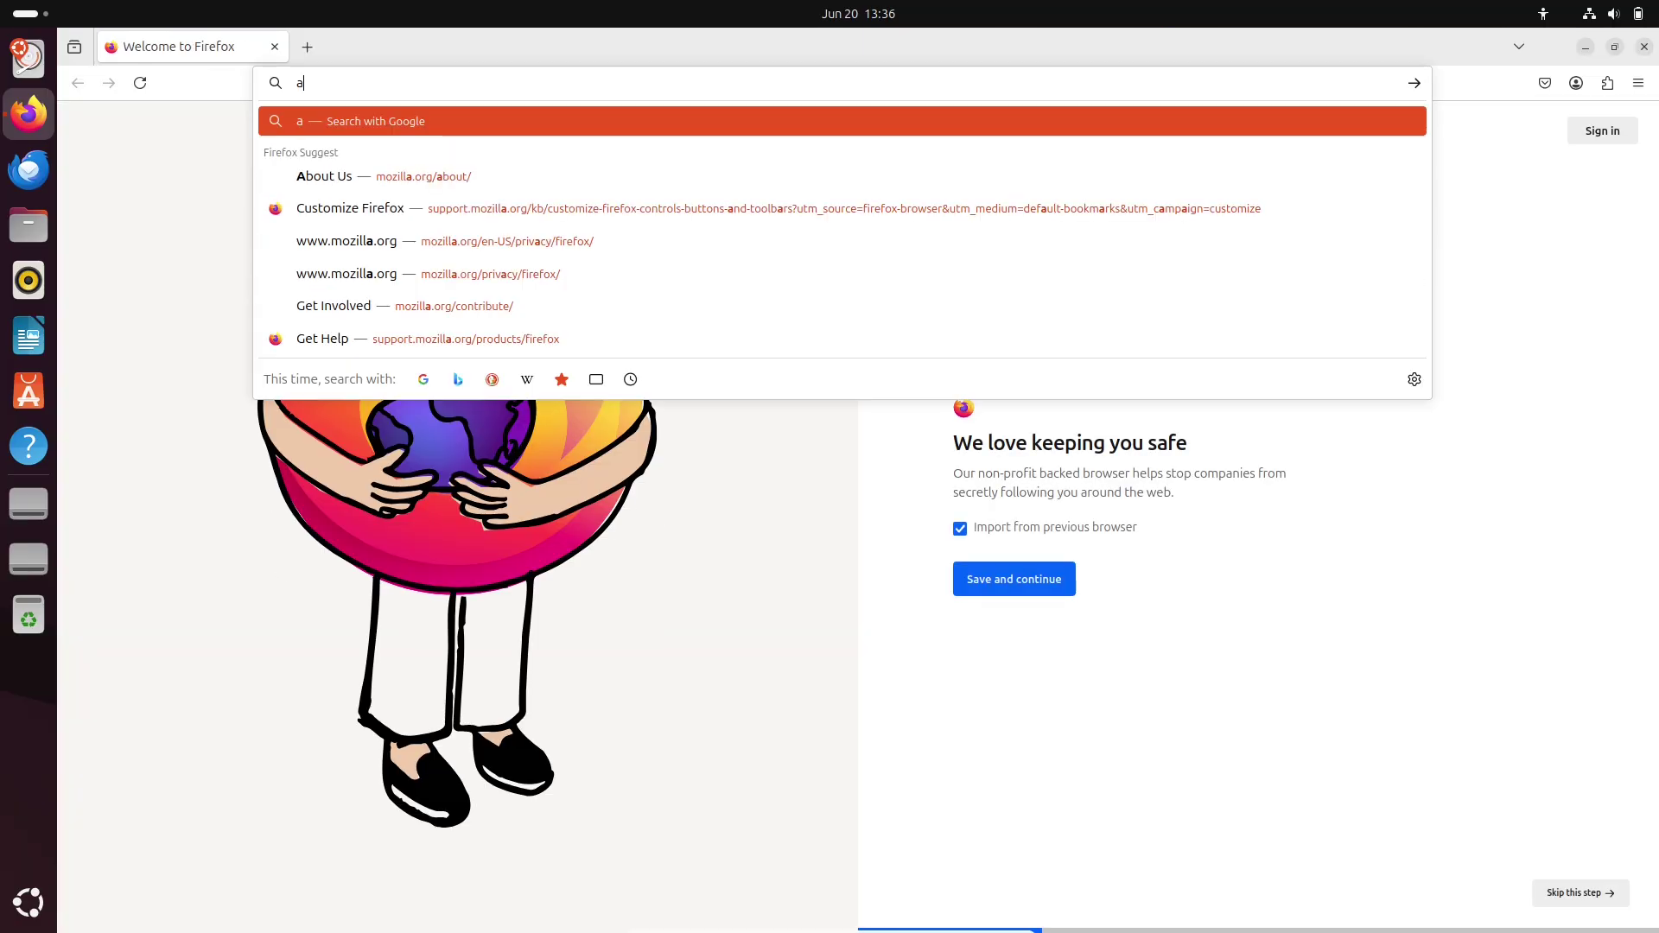
text(bout:su)
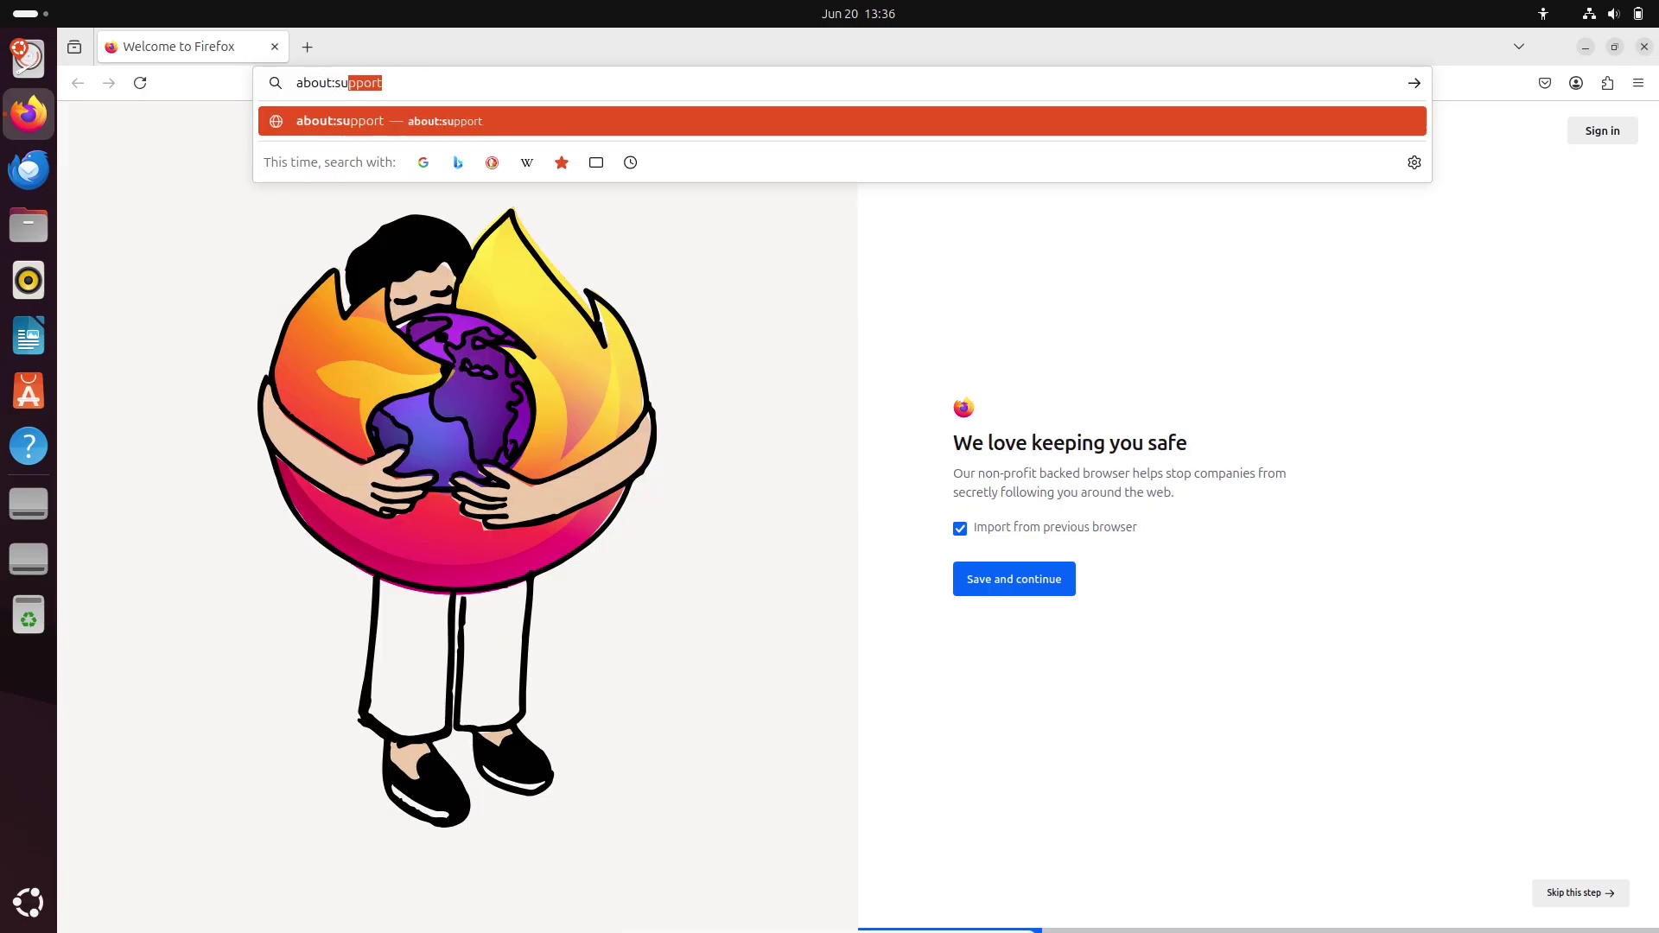
text(pport)
key(Return)
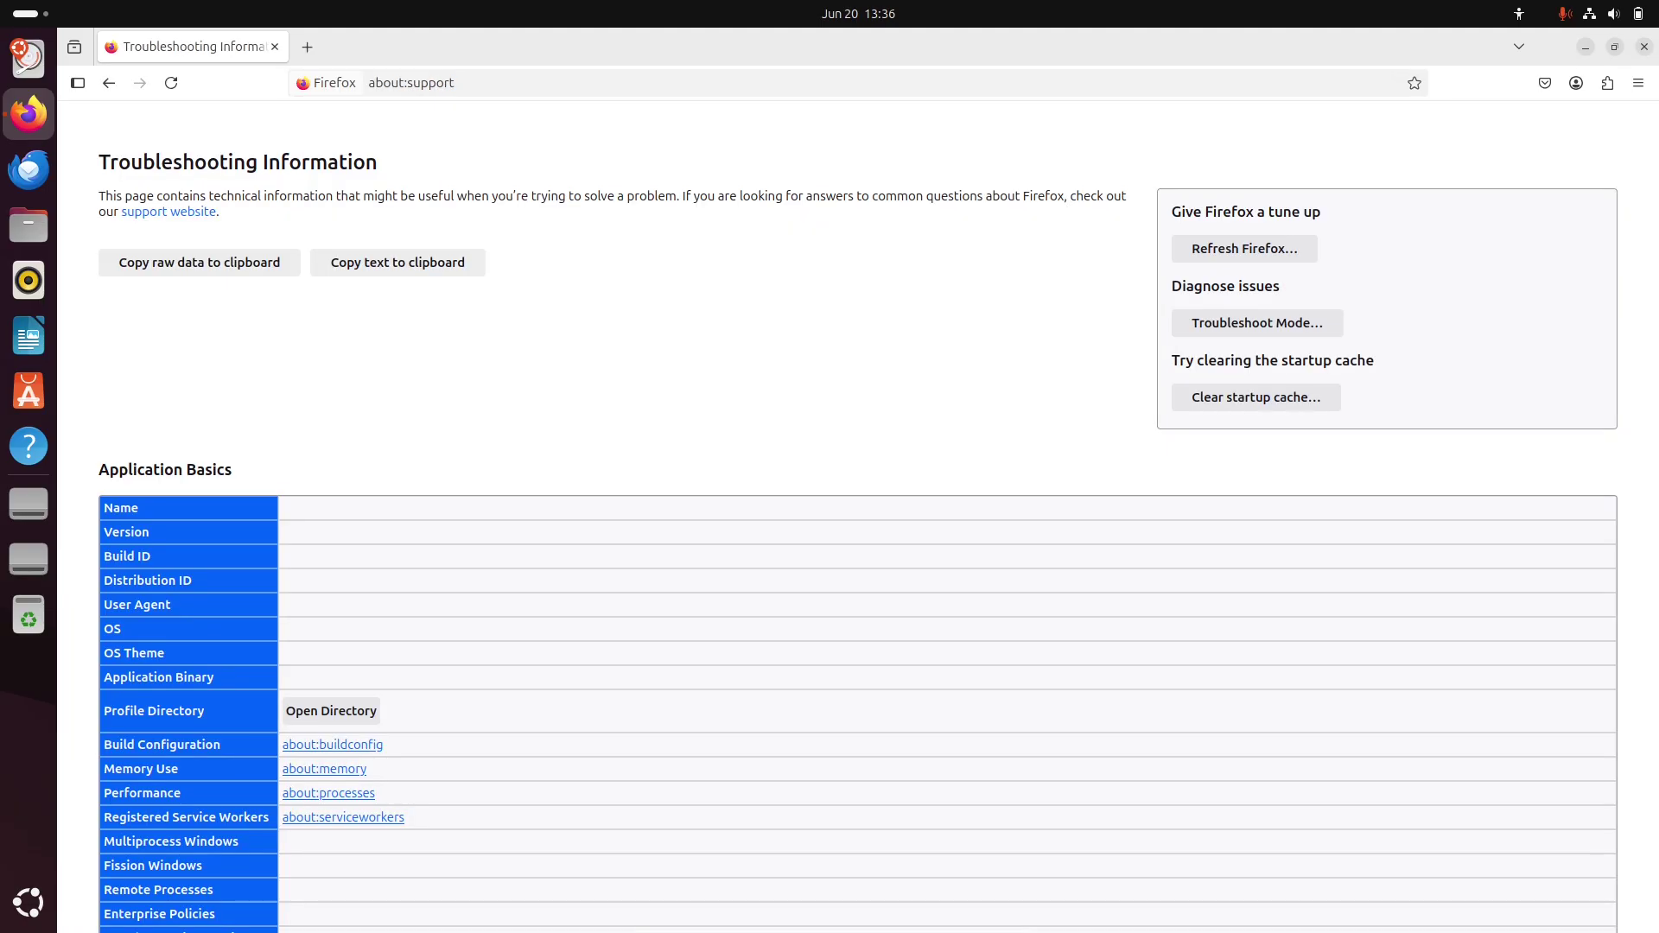
Zoom the about:support page to 133%
click(1640, 86)
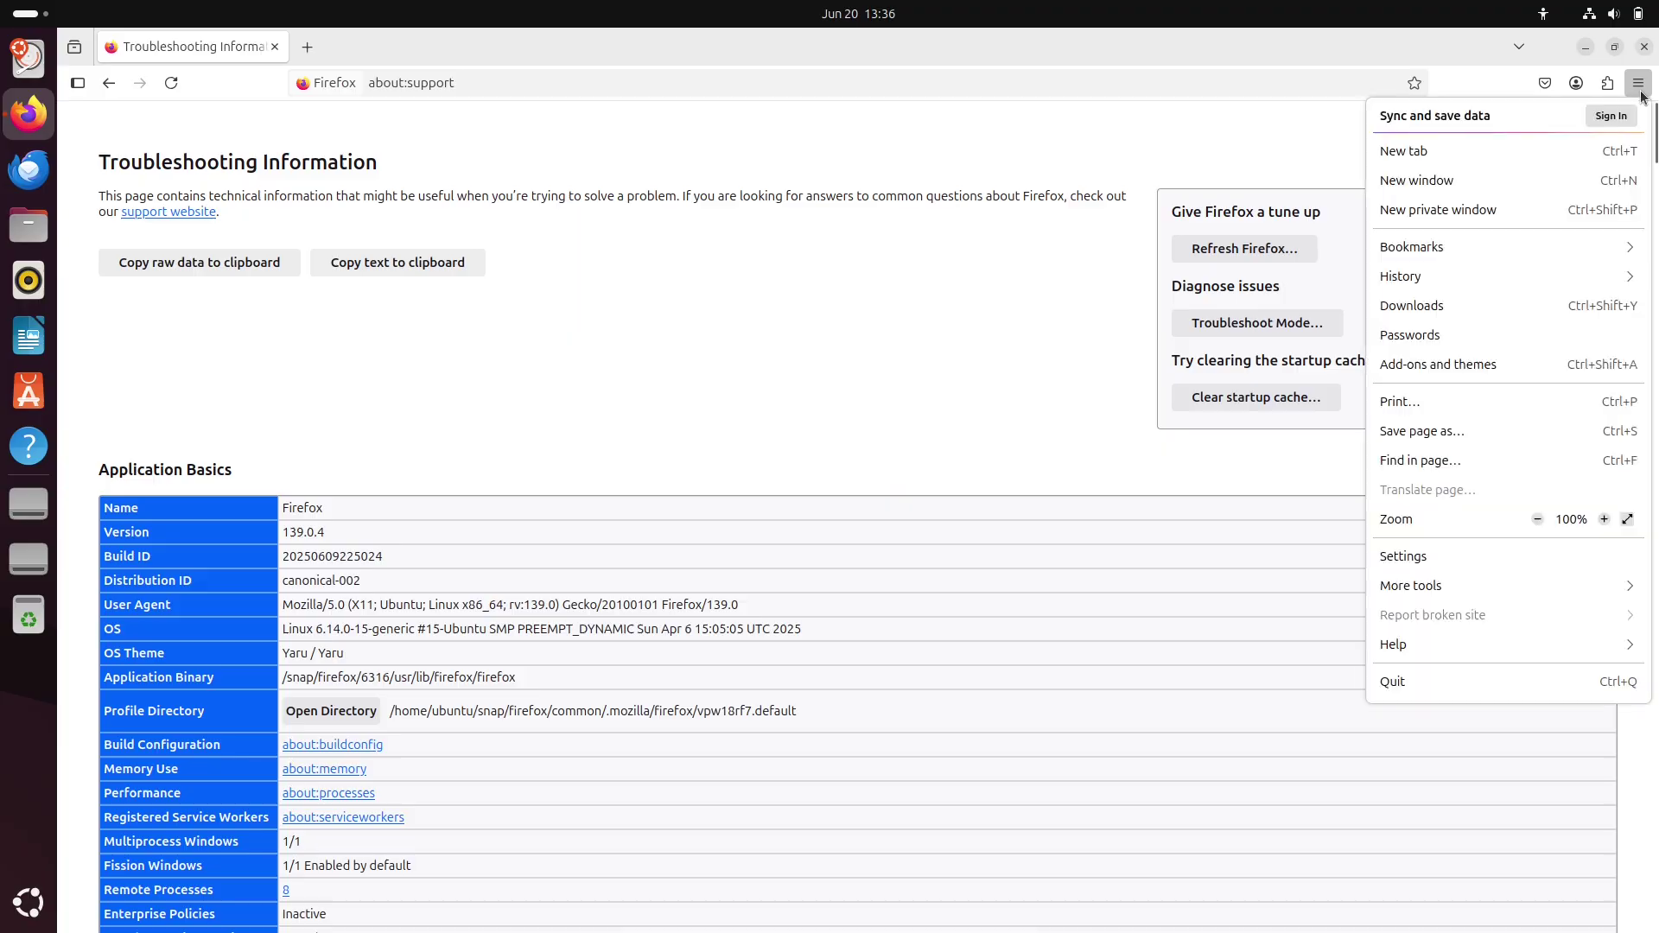
click(1605, 520)
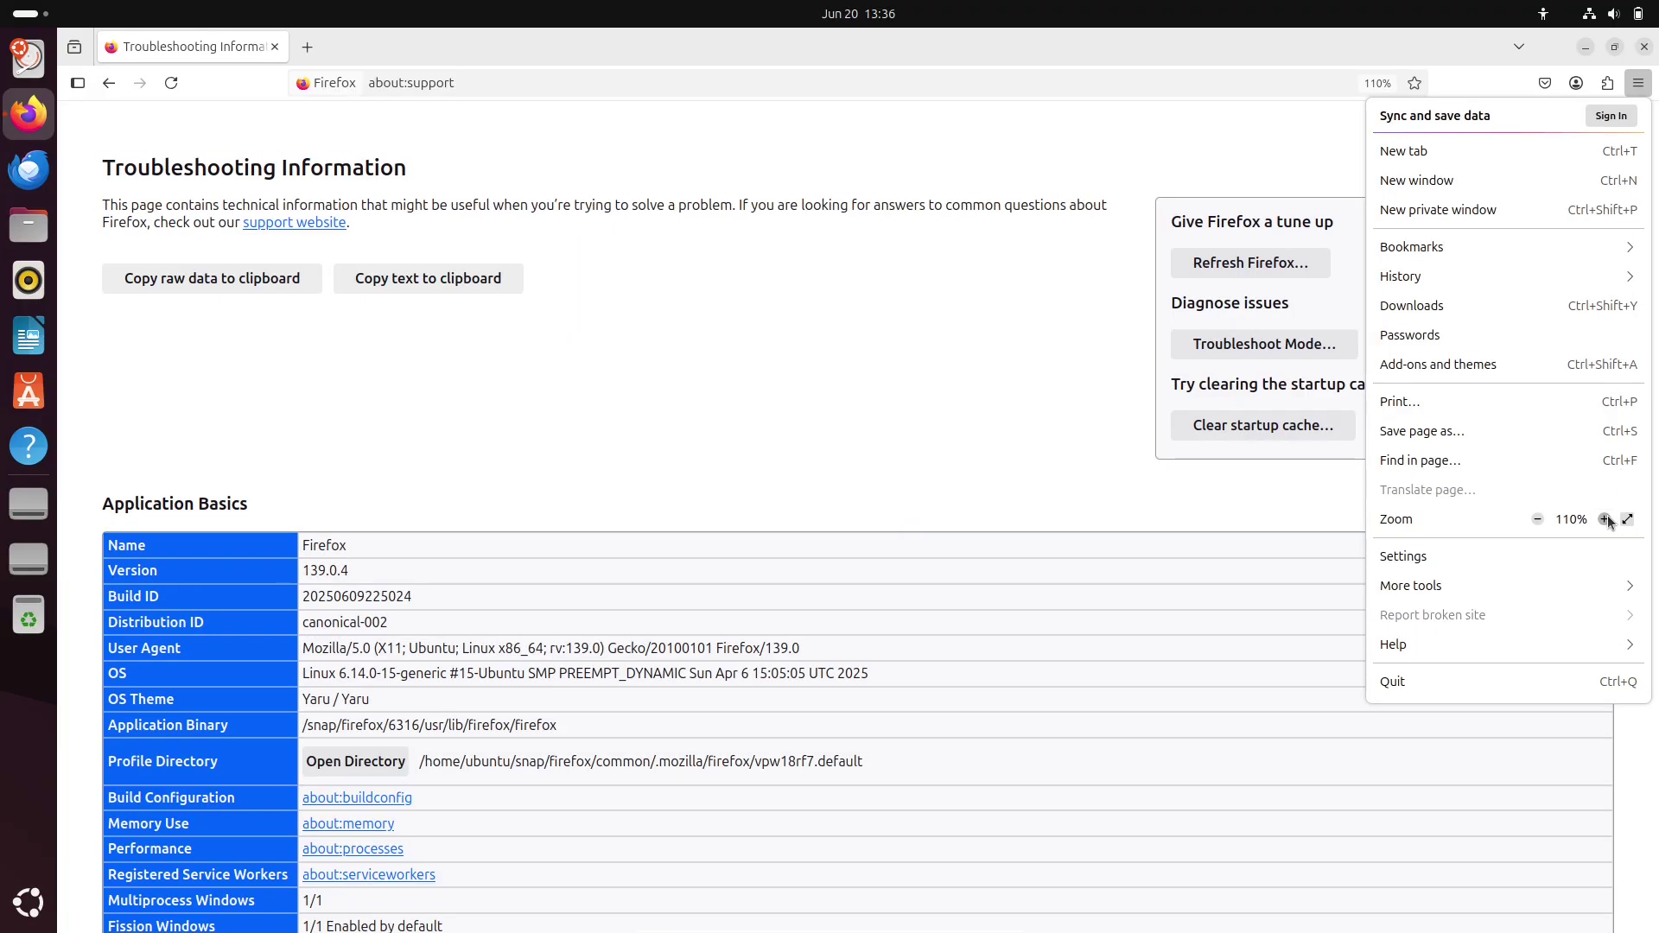
click(1605, 519)
click(839, 465)
Select the GPU rows from Window Protocol to RAM, then close Firefox
drag(1654, 125, 1622, 498)
drag(473, 284, 788, 775)
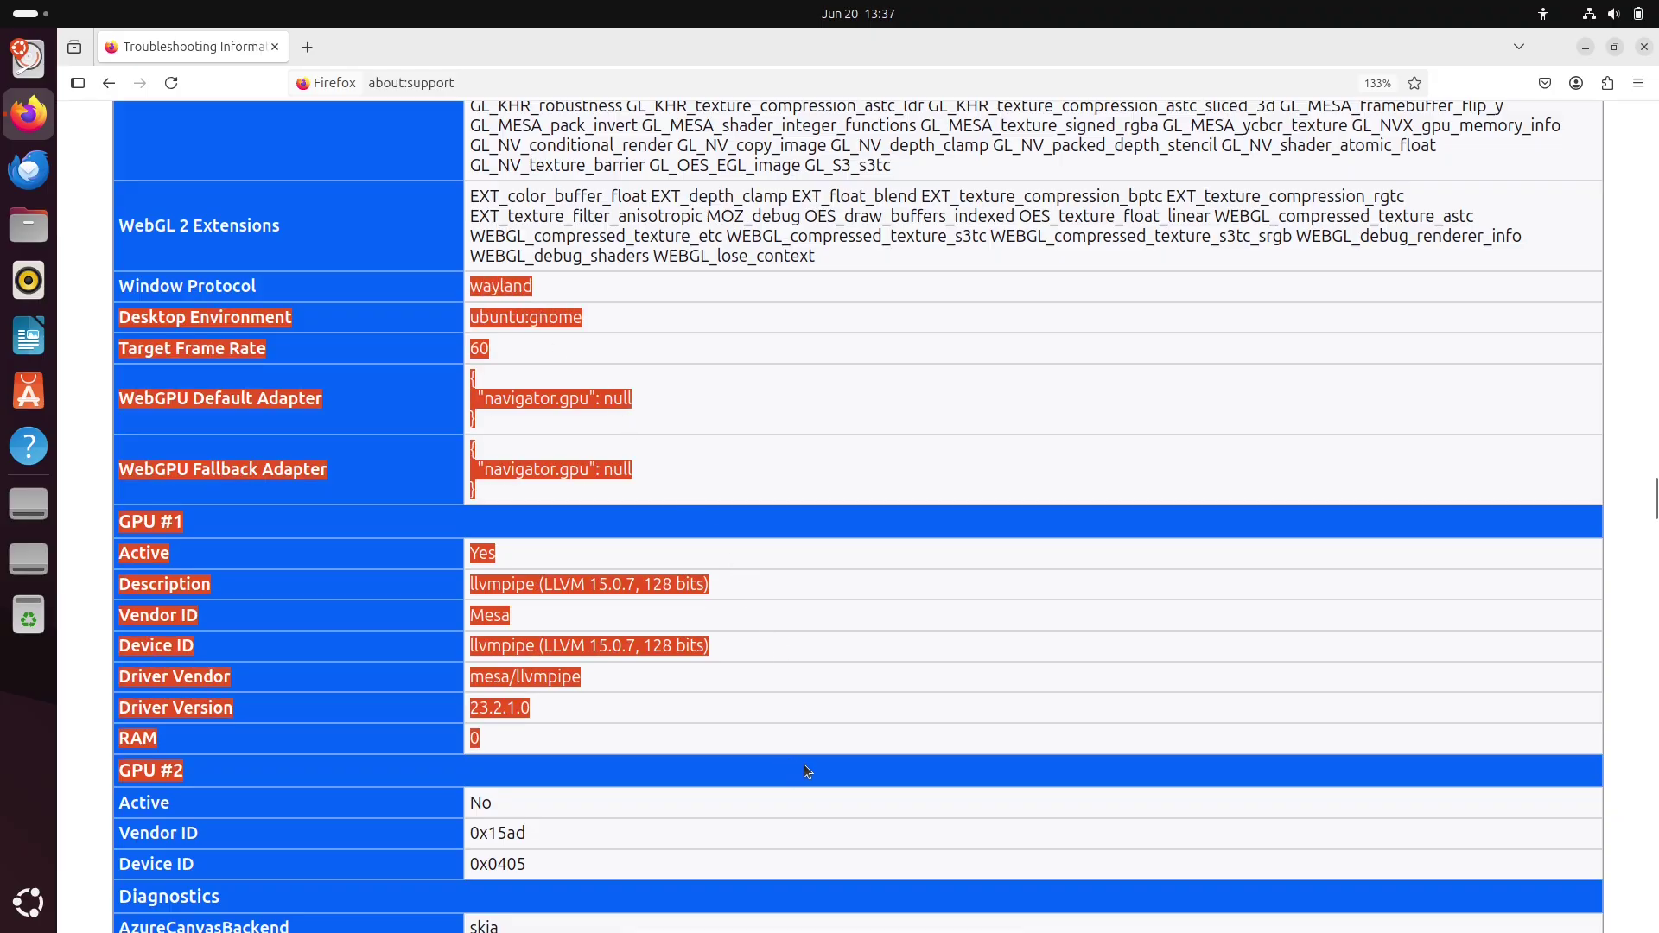
click(1645, 46)
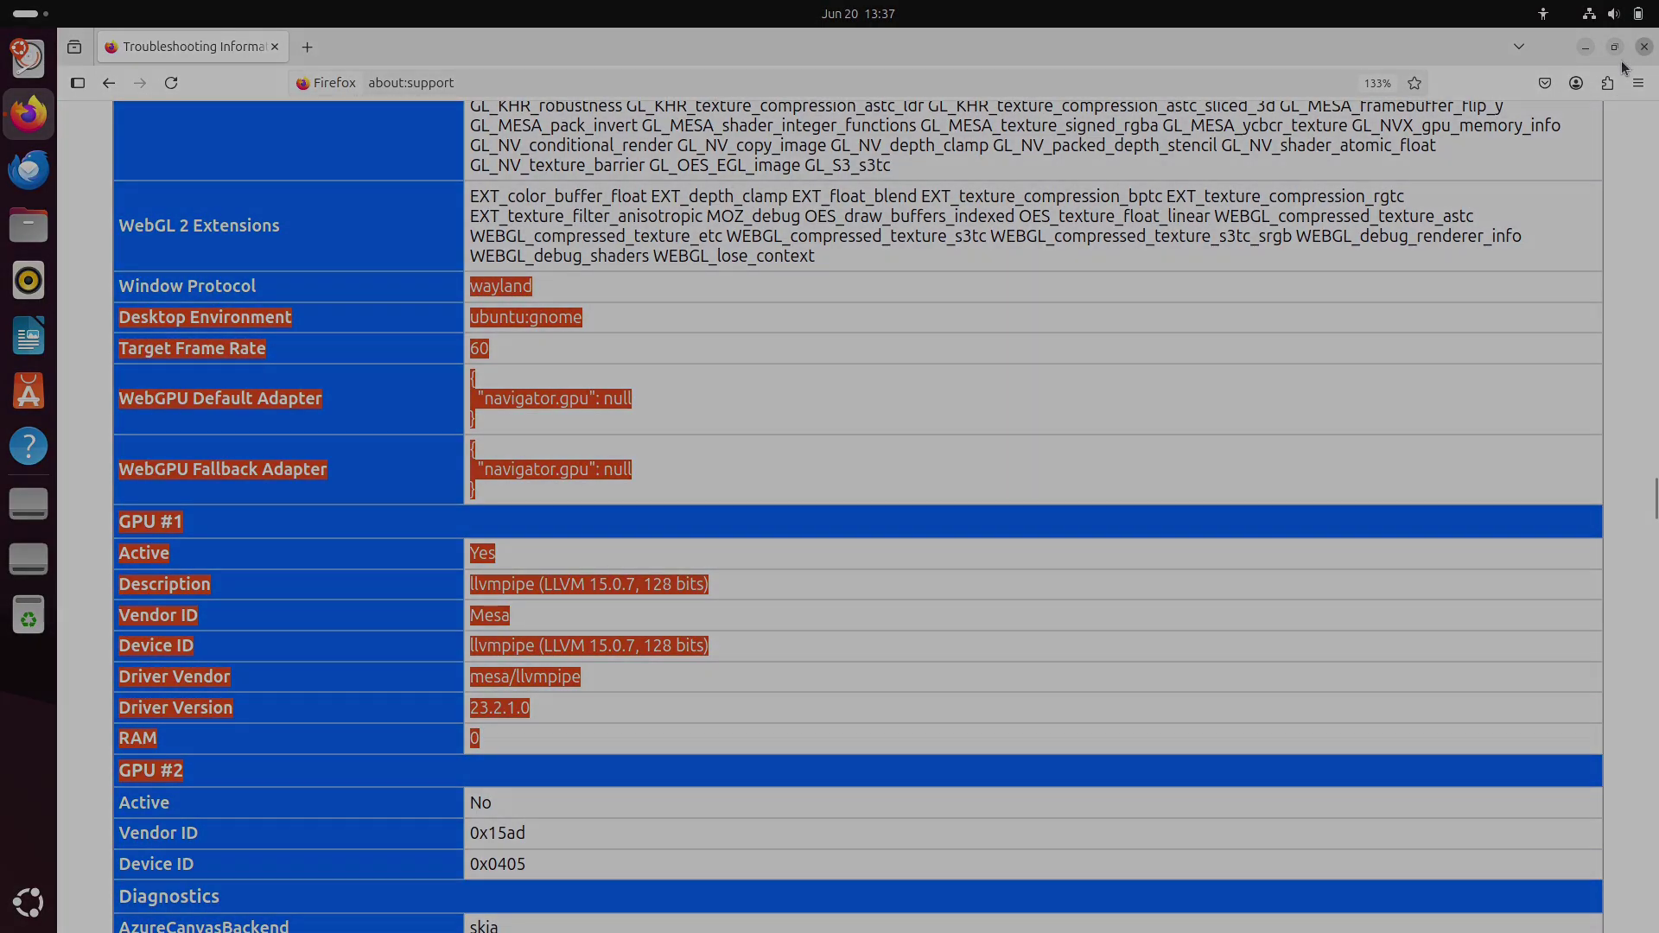